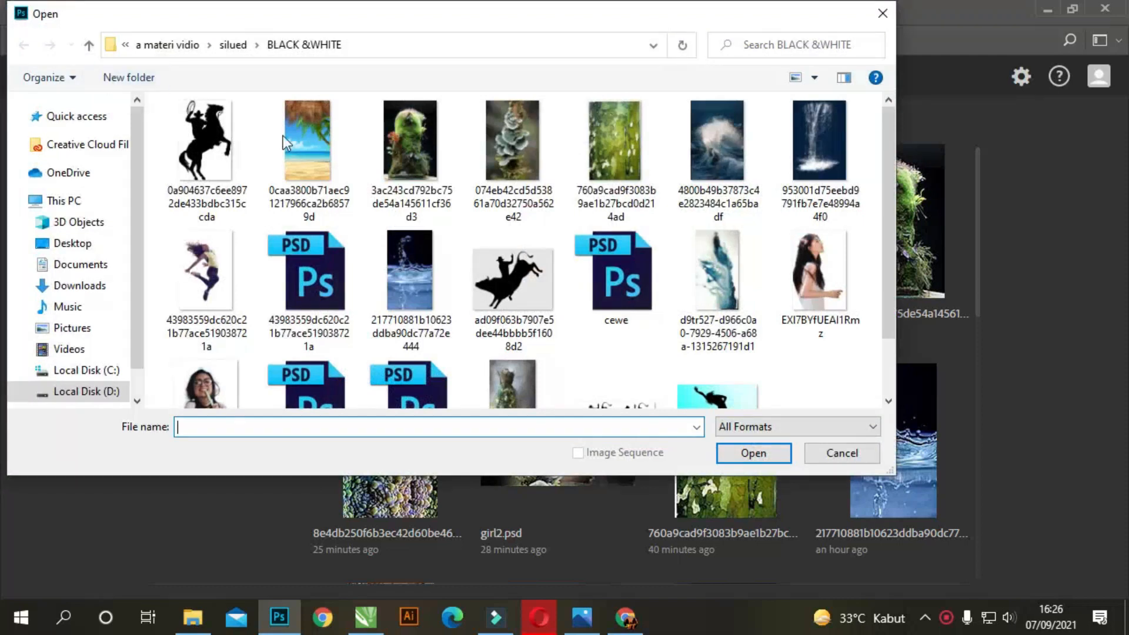
Open the "girl" PSD file from the BLACK &WHITE folder
{"action": "scroll", "coordinate": [412, 294], "scroll_direction": "down", "scroll_amount": 1}
{"action": "left_click", "coordinate": [309, 329]}
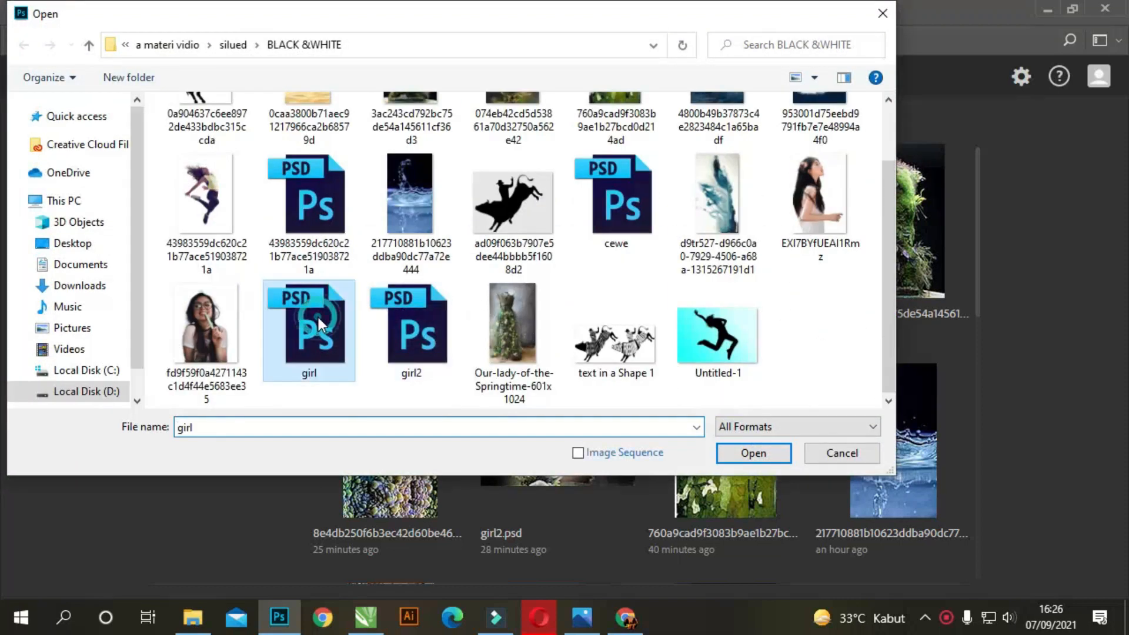
{"action": "left_click", "coordinate": [754, 453]}
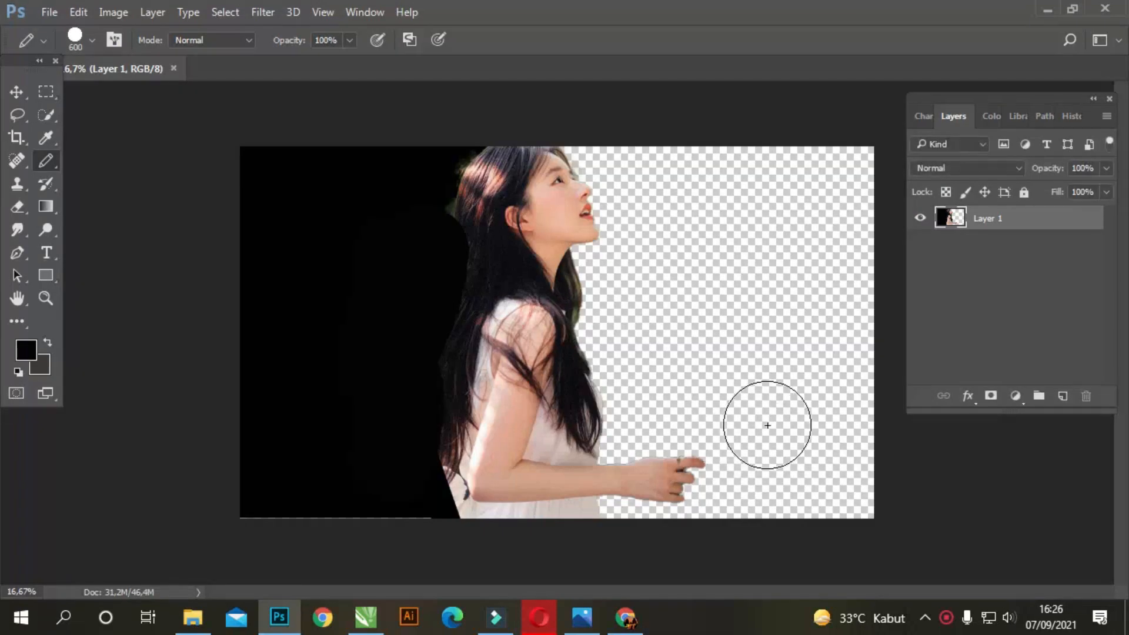
Open EXI7BYfUEAI1Rmz.png and copy the woman from it into the girl document as a new layer
{"action": "key", "text": "ctrl+o"}
{"action": "left_click", "coordinate": [802, 235]}
{"action": "left_click", "coordinate": [759, 454]}
{"action": "left_click", "coordinate": [23, 89]}
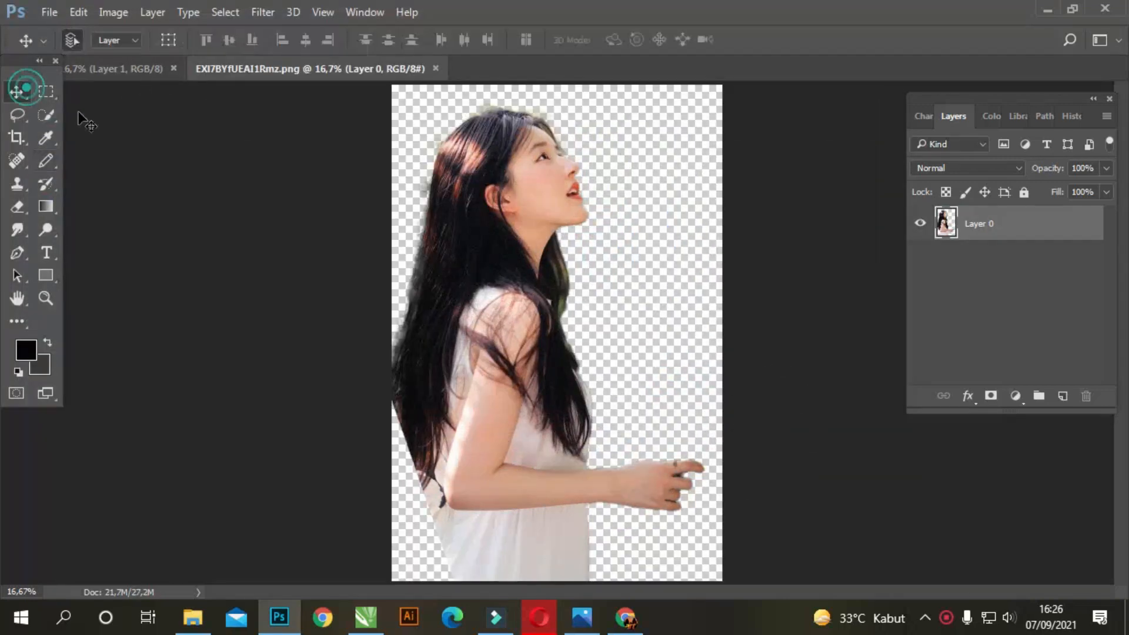
{"action": "left_click_drag", "start_coordinate": [356, 68], "coordinate": [185, 211]}
{"action": "left_click_drag", "start_coordinate": [259, 285], "coordinate": [674, 216]}
{"action": "left_click_drag", "start_coordinate": [540, 192], "coordinate": [532, 207]}
Delete the copied woman layer and close the EXI7BYfUEAI1Rmz.png document
{"action": "left_click", "coordinate": [694, 217]}
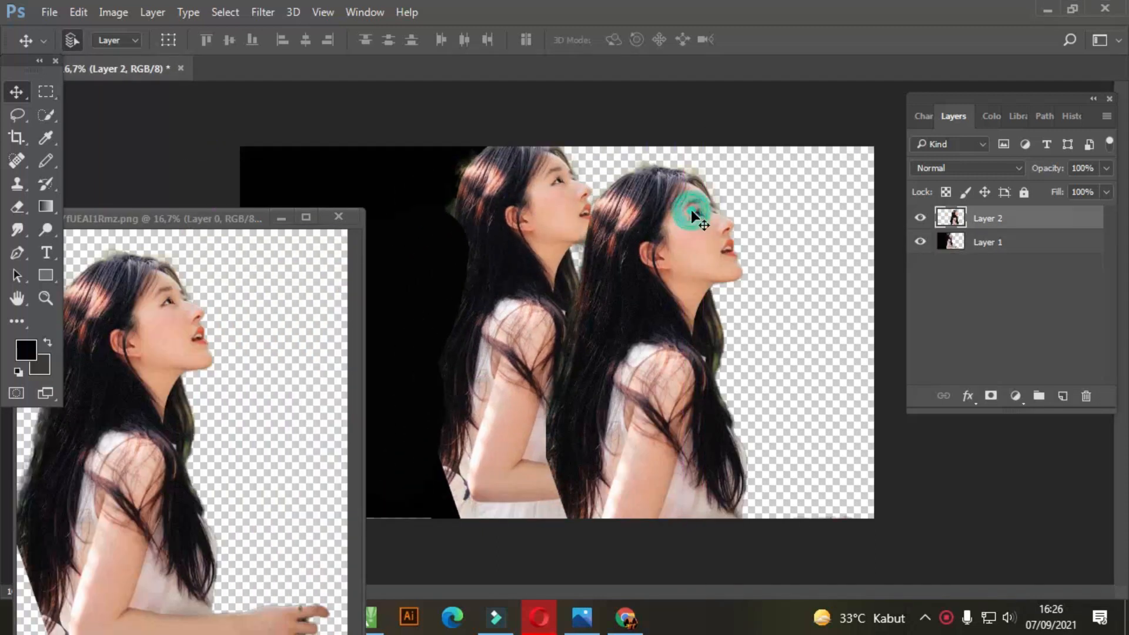
{"action": "left_click_drag", "start_coordinate": [1031, 229], "coordinate": [1086, 396]}
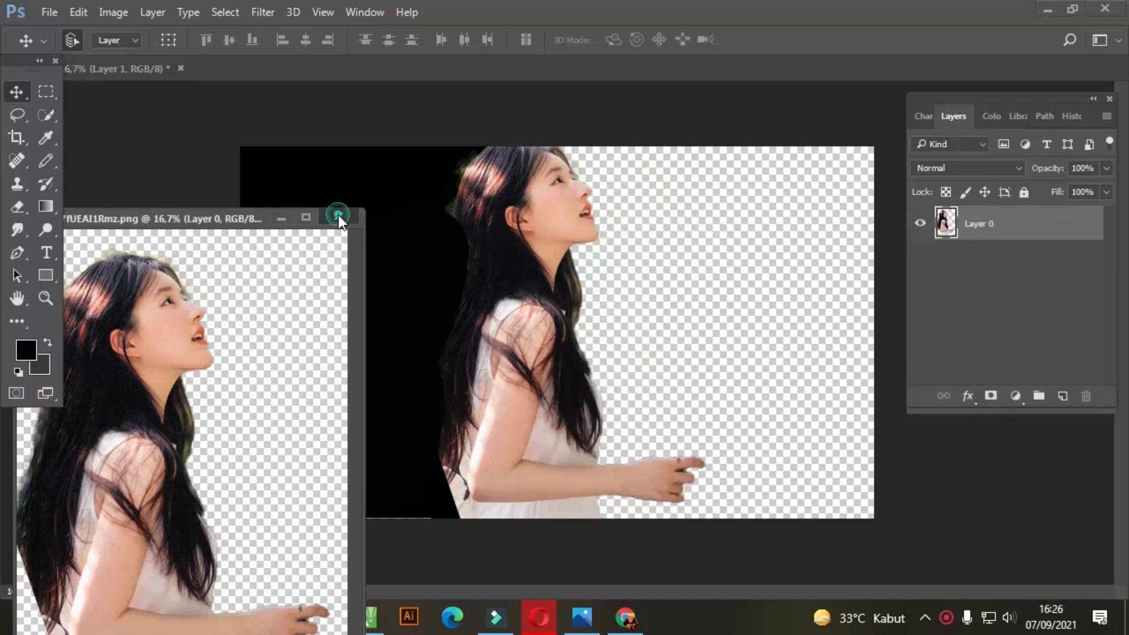
{"action": "left_click", "coordinate": [338, 216]}
Place the mossy plant image 3ac243cd792bc75de54a145611cf36d3 as an embedded object above Layer 1
{"action": "left_click", "coordinate": [47, 13]}
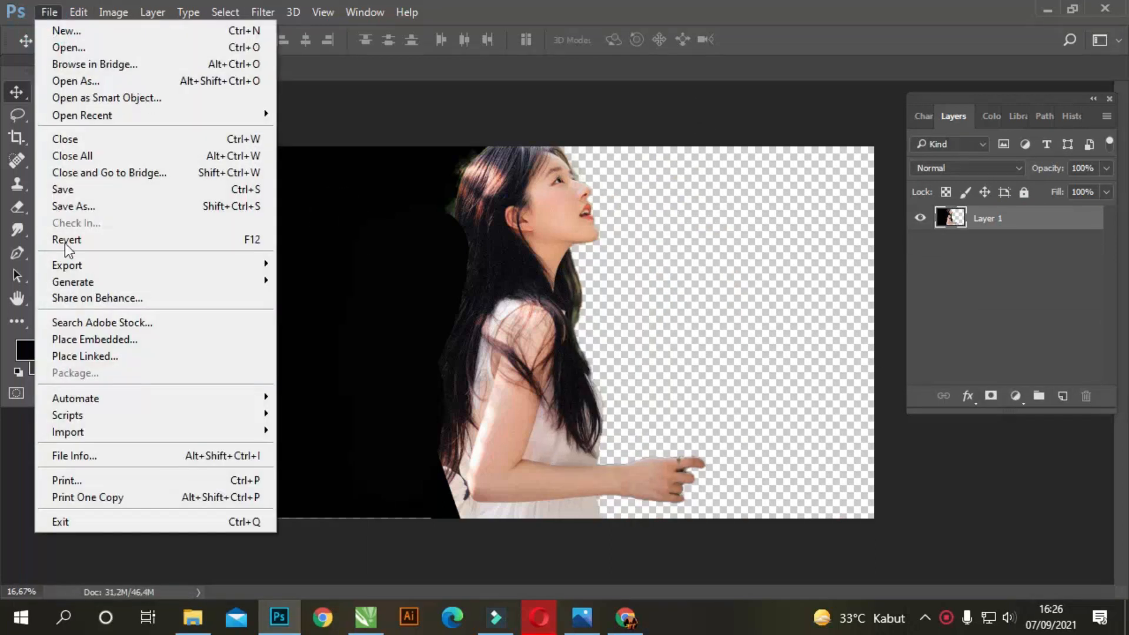
{"action": "left_click", "coordinate": [80, 341]}
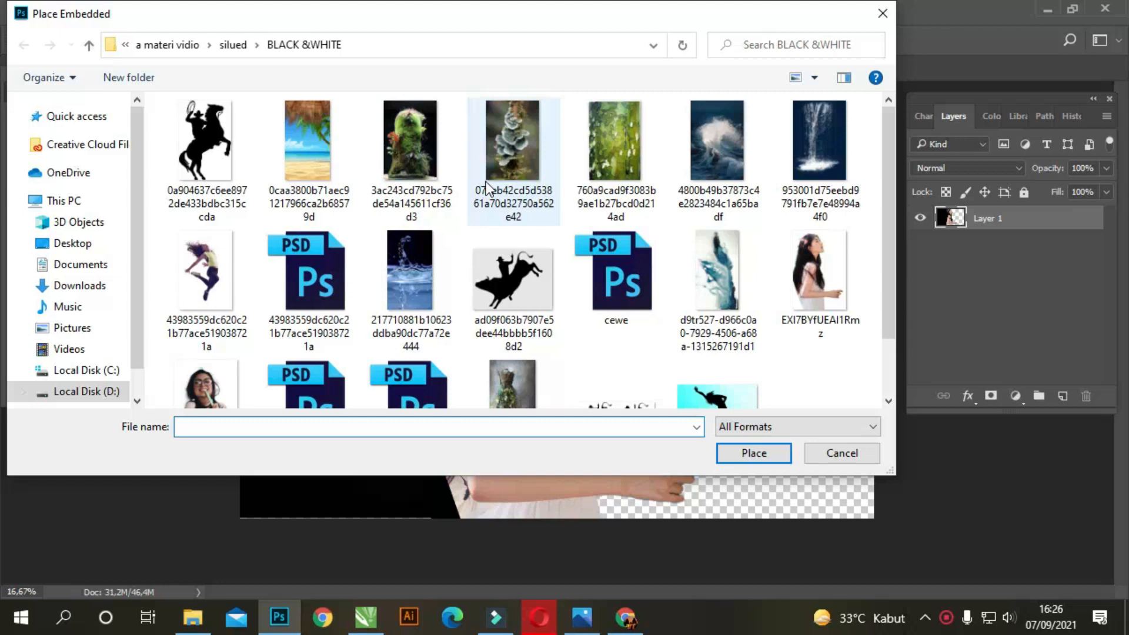
{"action": "left_click", "coordinate": [406, 144]}
{"action": "left_click", "coordinate": [753, 452]}
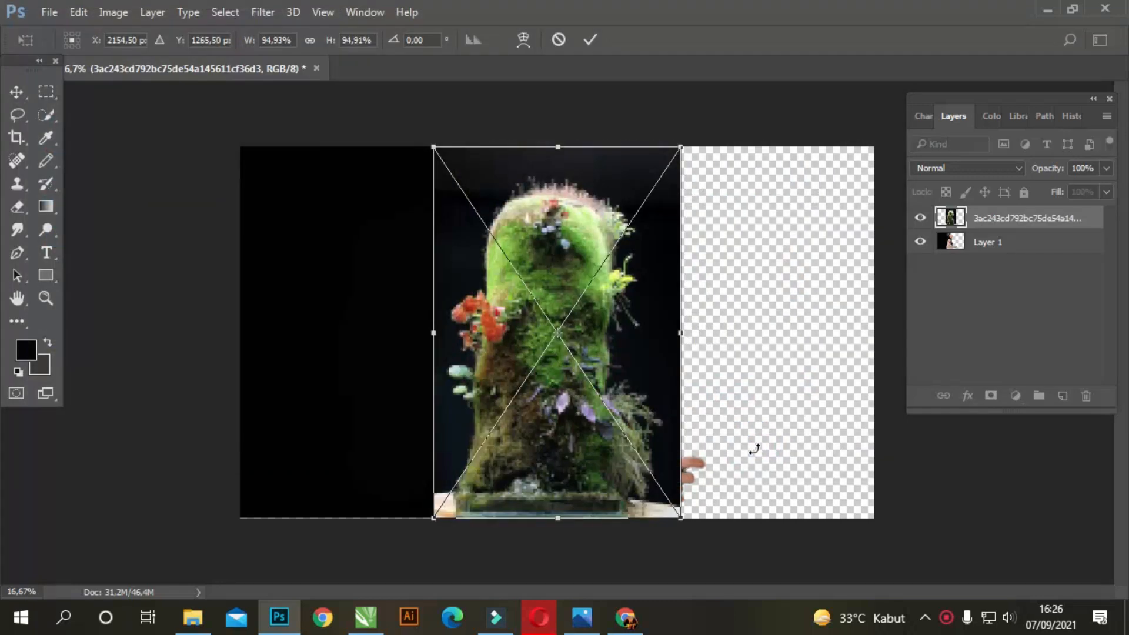
Set the moss layer to 65% opacity, then flip it horizontally and enlarge it to about 162% by 121% over the woman
{"action": "left_click_drag", "start_coordinate": [1105, 190], "coordinate": [1079, 197]}
{"action": "left_click_drag", "start_coordinate": [427, 147], "coordinate": [388, 45]}
{"action": "left_click_drag", "start_coordinate": [390, 239], "coordinate": [782, 276]}
{"action": "left_click_drag", "start_coordinate": [683, 276], "coordinate": [375, 295]}
{"action": "left_click_drag", "start_coordinate": [683, 241], "coordinate": [603, 270]}
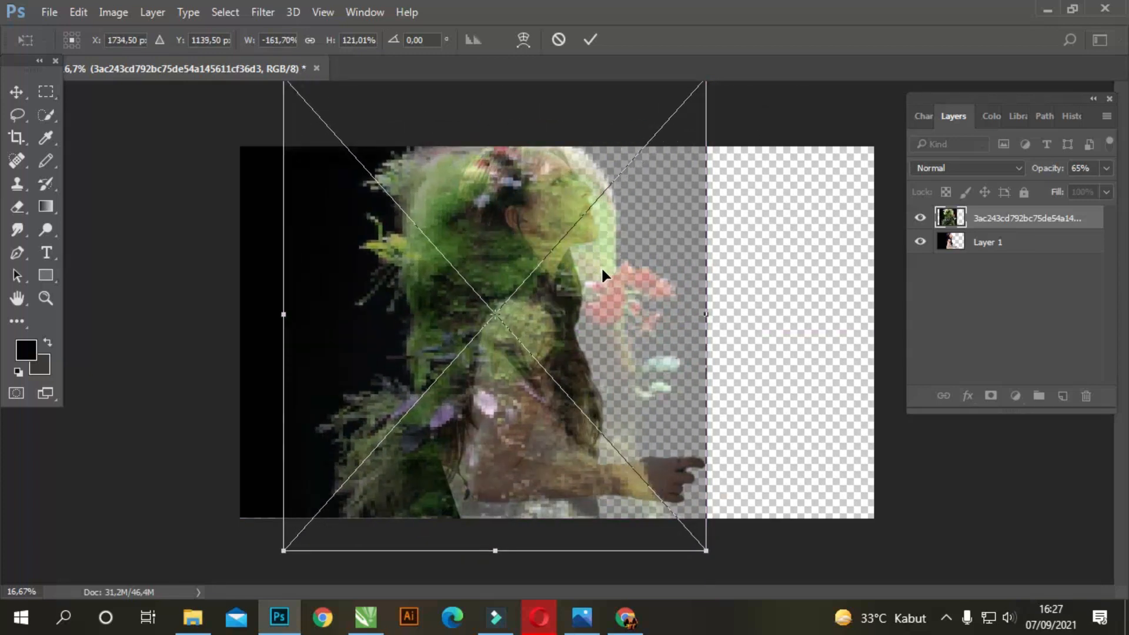
Warp the moss image by pulling its lower-right corner outward beyond the canvas, and apply the transform
{"action": "left_click", "coordinate": [522, 40]}
{"action": "left_click_drag", "start_coordinate": [707, 551], "coordinate": [979, 578]}
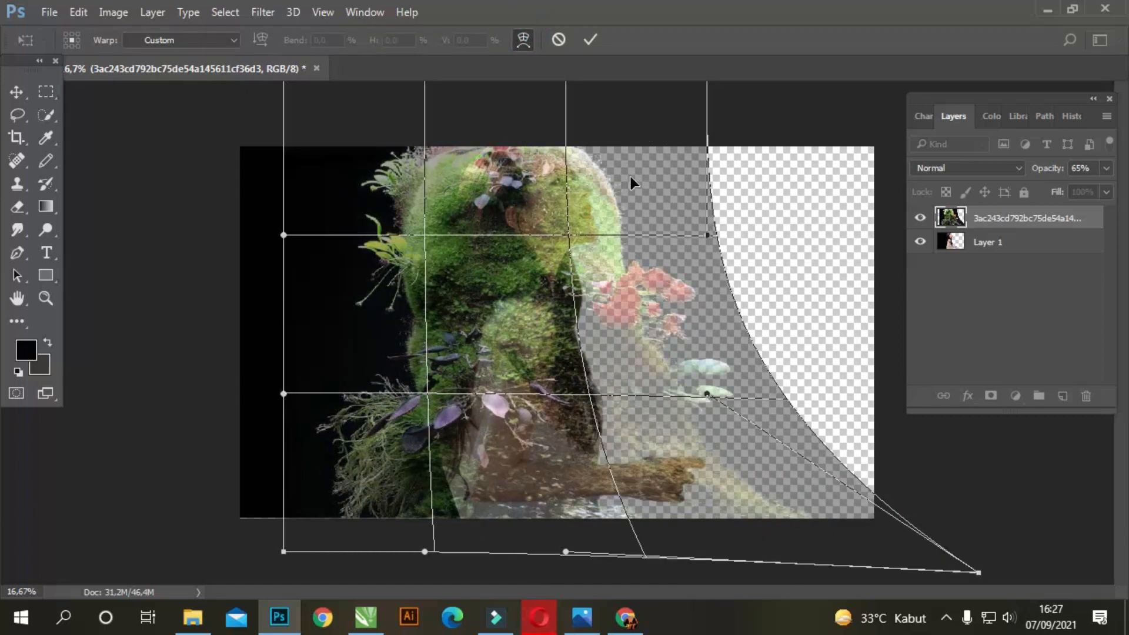
{"action": "key", "text": "Return"}
Free-transform the warped moss image, resizing and shifting it so the moss lines up with the woman's head and body
{"action": "key", "text": "ctrl+t"}
{"action": "left_click_drag", "start_coordinate": [624, 168], "coordinate": [618, 197]}
{"action": "left_click_drag", "start_coordinate": [569, 109], "coordinate": [524, 89]}
{"action": "left_click_drag", "start_coordinate": [449, 206], "coordinate": [456, 266]}
{"action": "left_click_drag", "start_coordinate": [284, 129], "coordinate": [343, 172]}
{"action": "left_click_drag", "start_coordinate": [619, 169], "coordinate": [610, 83]}
{"action": "left_click_drag", "start_coordinate": [700, 284], "coordinate": [673, 263]}
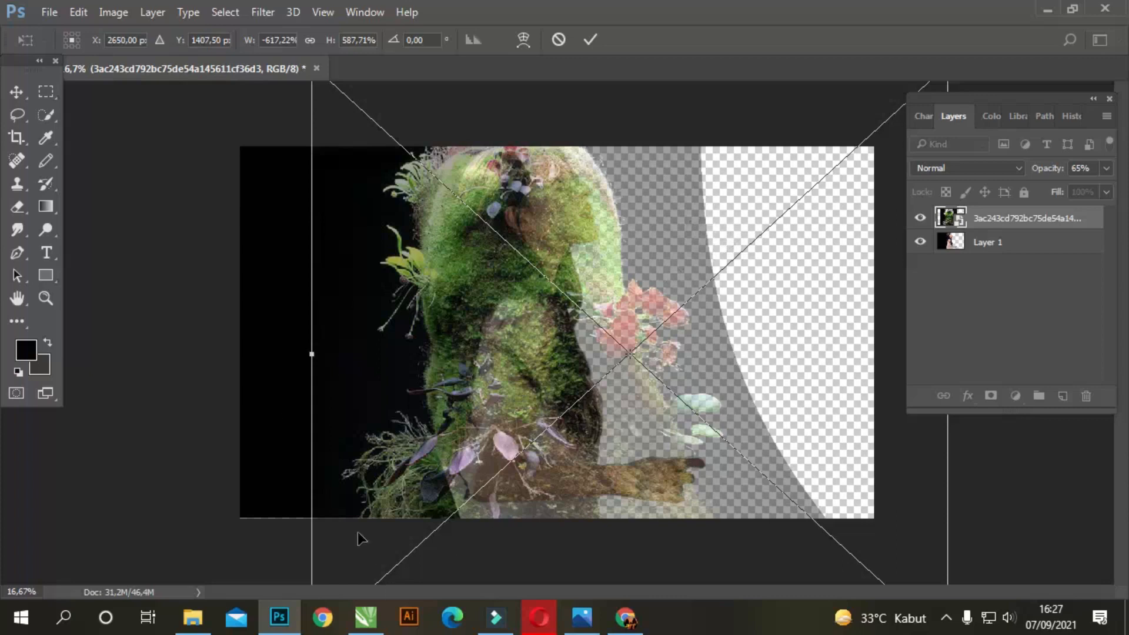
Warp the moss image's lower-left corner outward past the canvas edge and apply the transform
{"action": "left_click", "coordinate": [523, 40]}
{"action": "left_click_drag", "start_coordinate": [310, 572], "coordinate": [102, 591]}
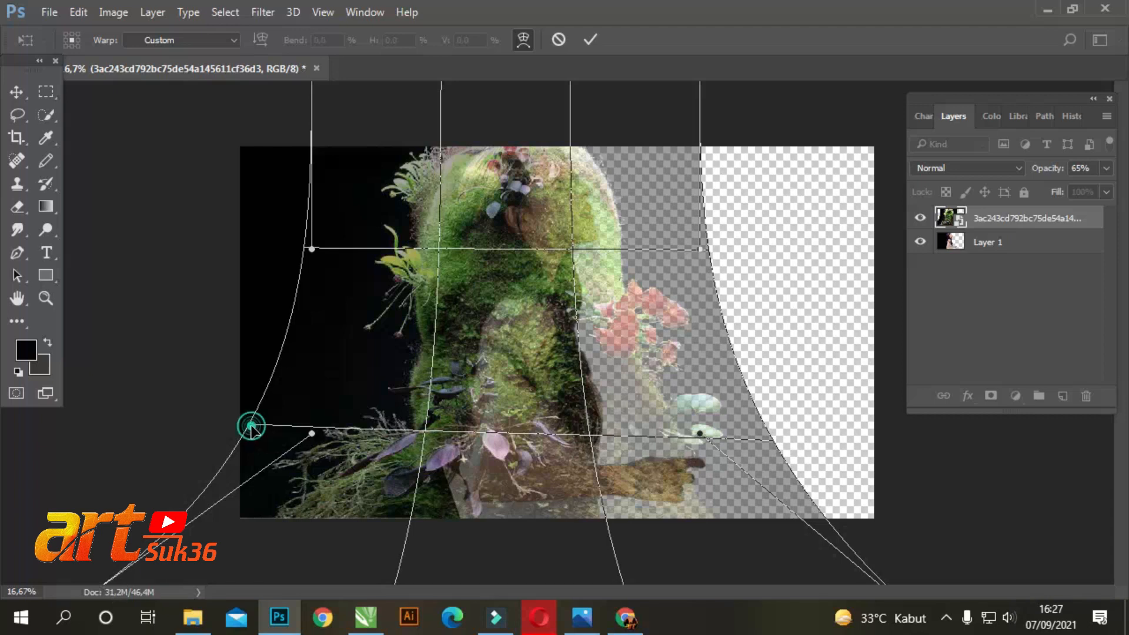
{"action": "left_click_drag", "start_coordinate": [251, 426], "coordinate": [238, 425]}
{"action": "key", "text": "Return"}
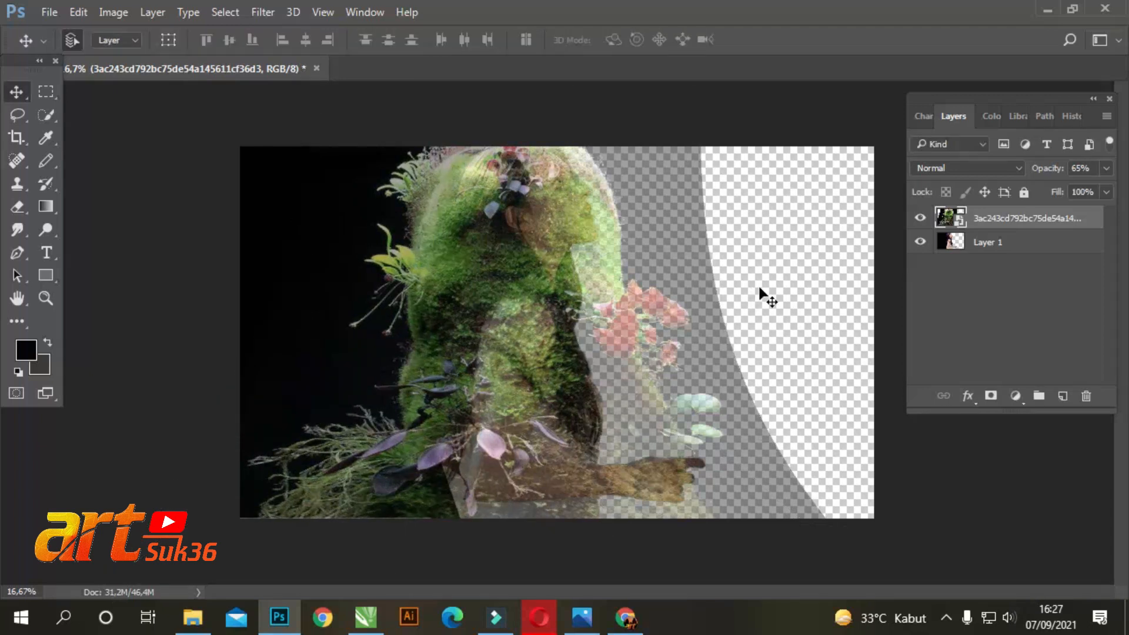
Clip the moss layer to Layer 1 and restore its opacity to 100%
{"action": "right_click", "coordinate": [1046, 221]}
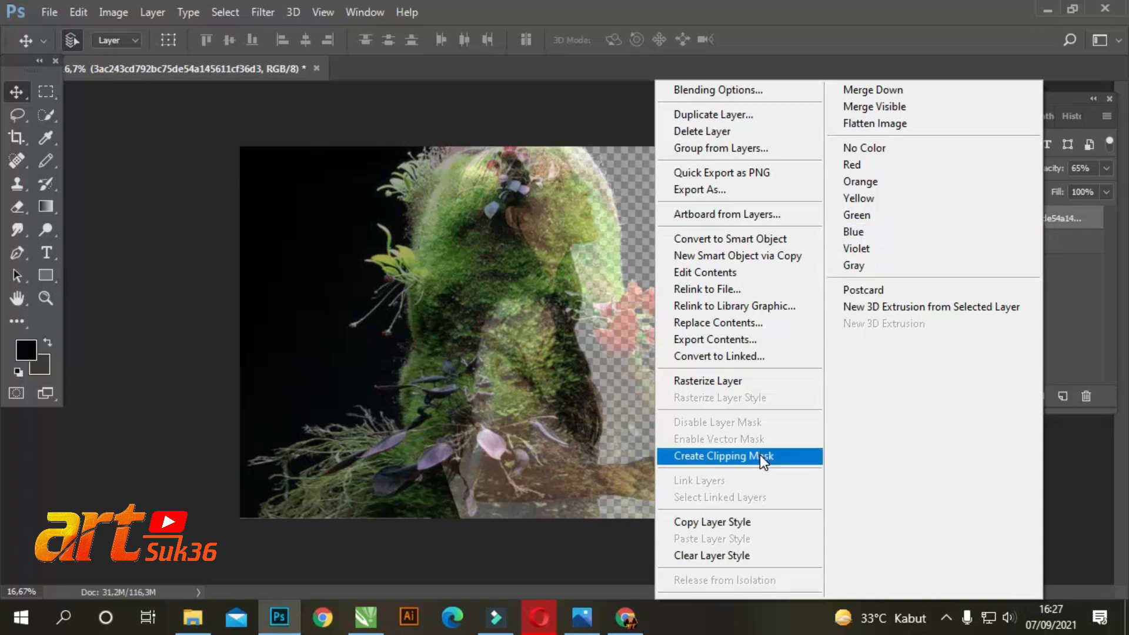
{"action": "left_click", "coordinate": [760, 456]}
{"action": "left_click_drag", "start_coordinate": [1085, 186], "coordinate": [1109, 192]}
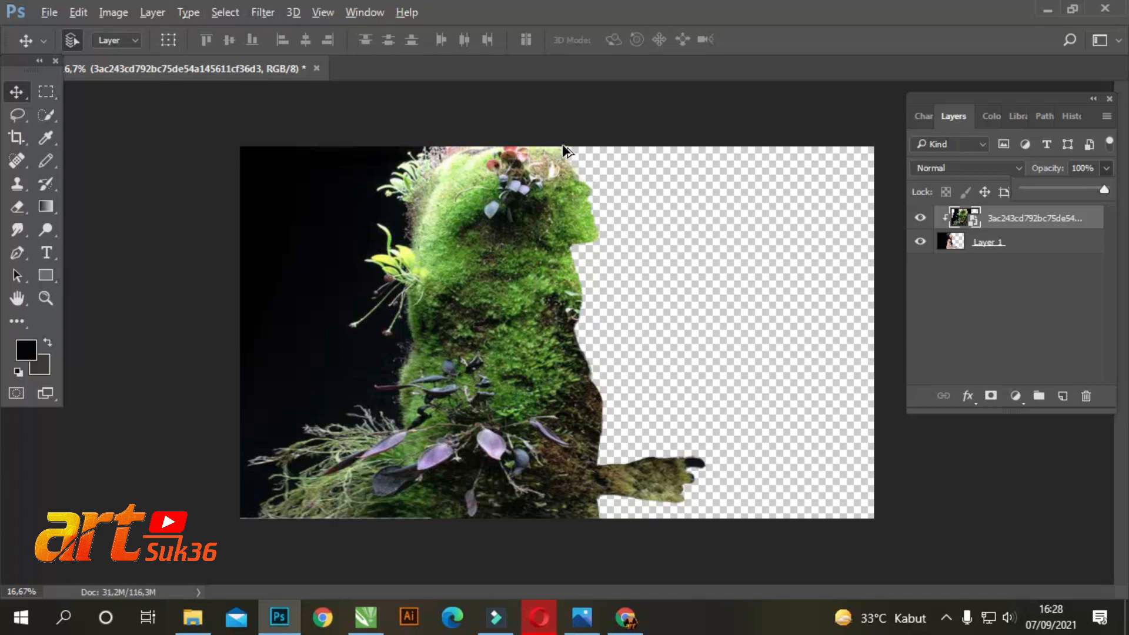
Add a layer mask to the moss layer and choose the Brush tool with a soft round tip at 0% hardness
{"action": "scroll", "coordinate": [562, 144], "scroll_direction": "up", "scroll_amount": 6}
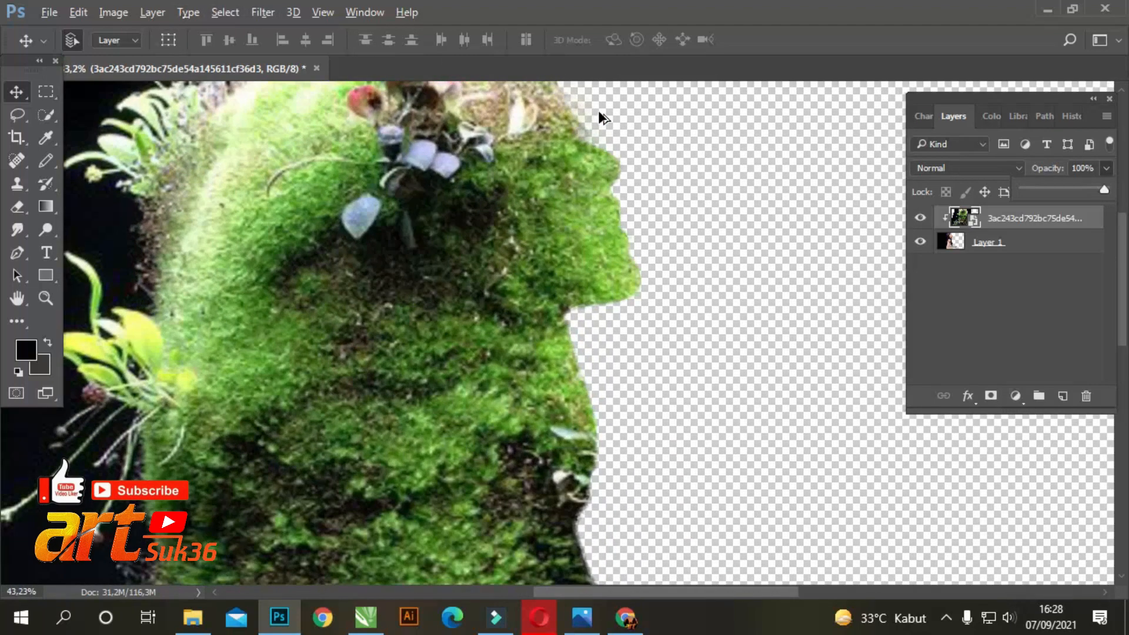
{"action": "left_click", "coordinate": [1023, 221]}
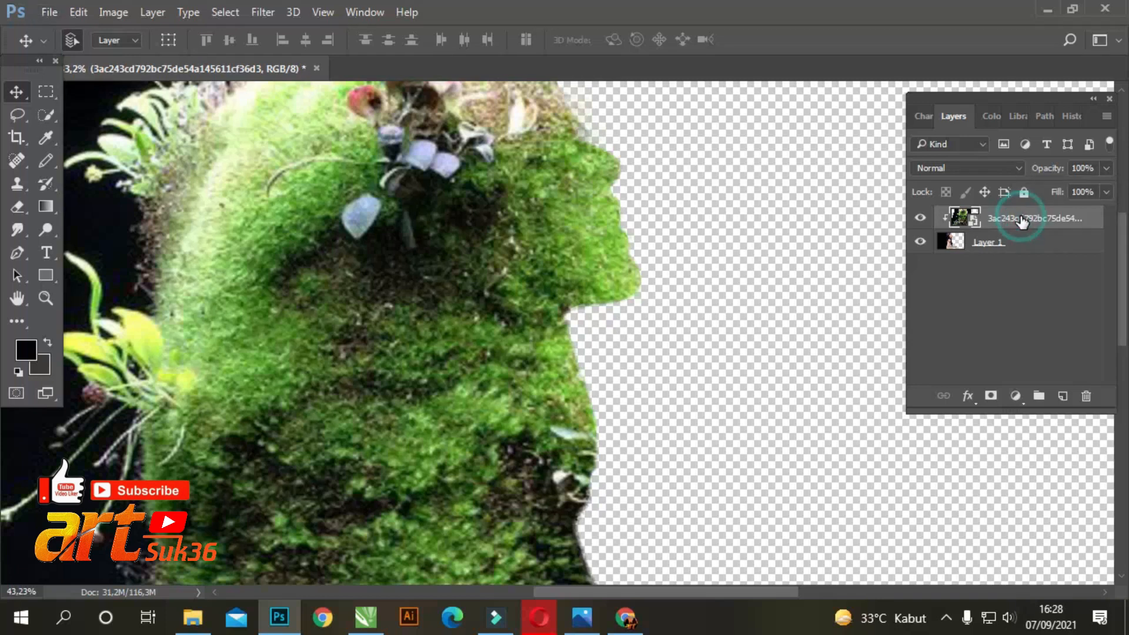
{"action": "left_click", "coordinate": [990, 396]}
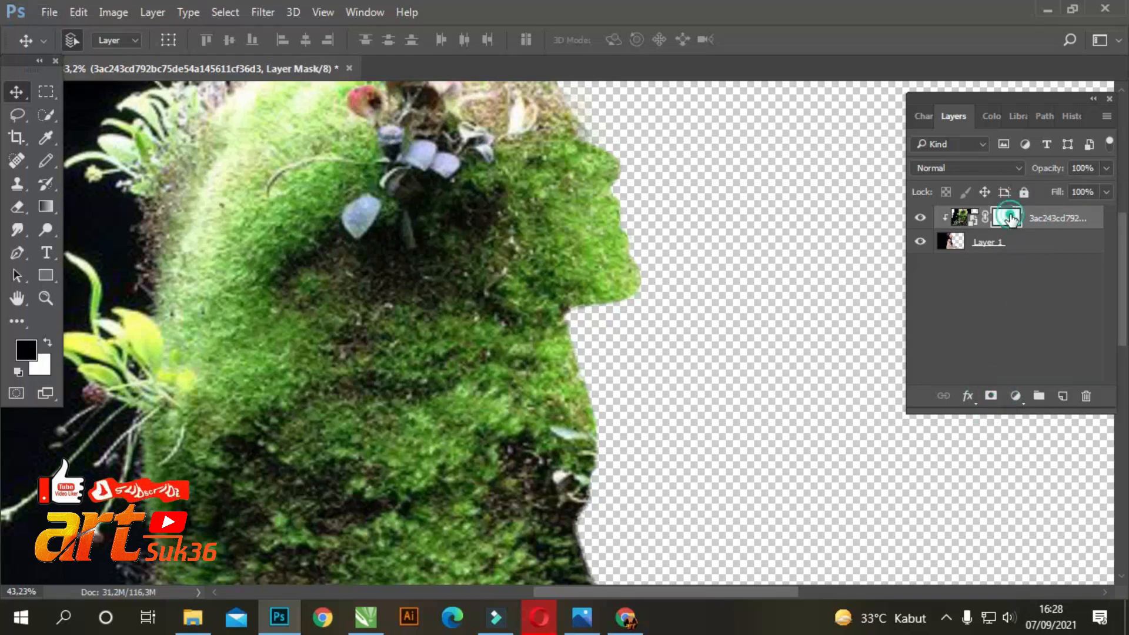
{"action": "right_click", "coordinate": [48, 157]}
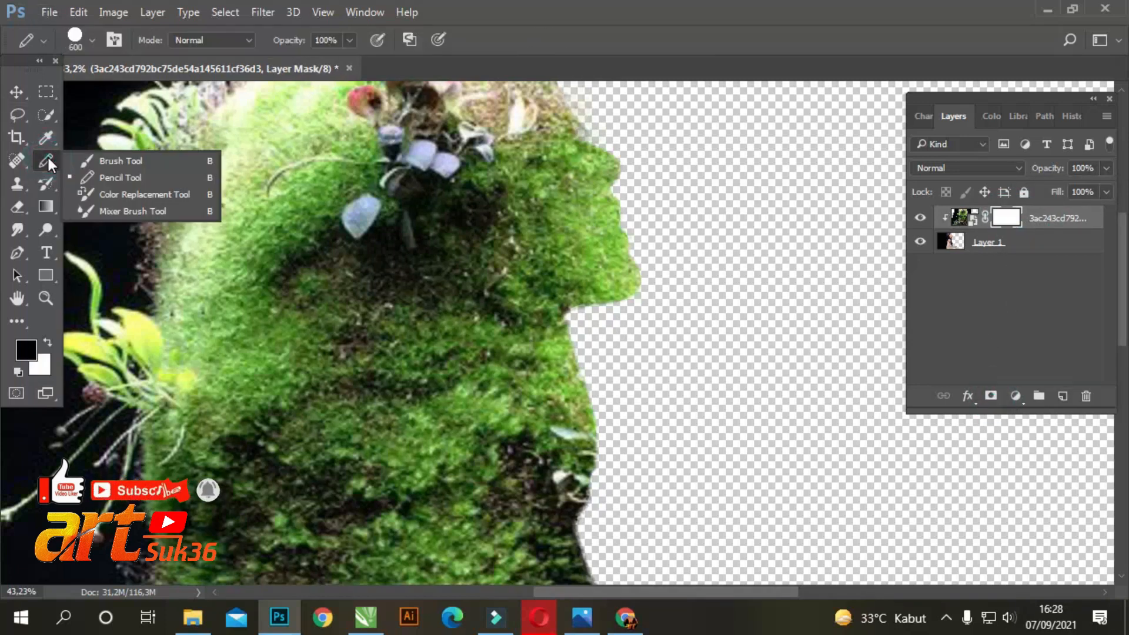
{"action": "left_click", "coordinate": [82, 163]}
{"action": "left_click", "coordinate": [91, 42]}
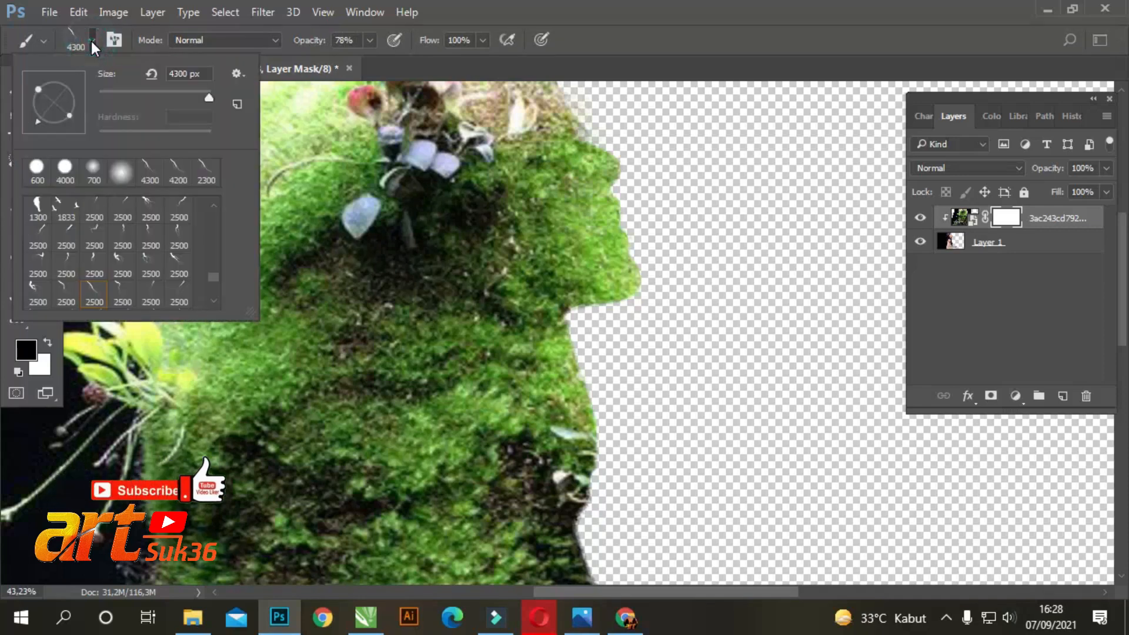
{"action": "left_click", "coordinate": [119, 175]}
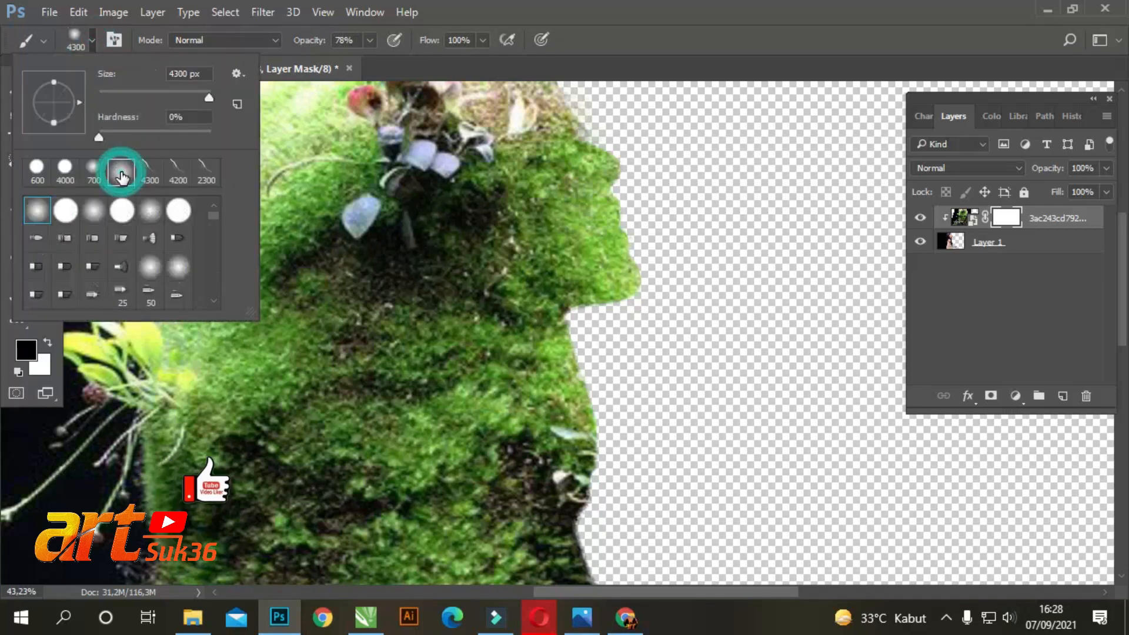
Reduce the brush to 200 px and paint black on the moss layer's mask to reveal the woman's nose
{"action": "left_click", "coordinate": [795, 23]}
{"action": "key", "text": "bracketleft"}
{"action": "key", "text": "bracketleft"}
{"action": "key", "text": "bracketleft"}
{"action": "key", "text": "bracketleft"}
{"action": "key", "text": "bracketleft"}
{"action": "key", "text": "bracketleft"}
{"action": "key", "text": "bracketleft"}
{"action": "key", "text": "bracketleft"}
{"action": "key", "text": "bracketleft"}
{"action": "key", "text": "bracketleft"}
{"action": "key", "text": "bracketleft"}
{"action": "key", "text": "bracketleft"}
{"action": "key", "text": "bracketleft"}
{"action": "key", "text": "bracketleft"}
{"action": "key", "text": "bracketleft"}
{"action": "key", "text": "bracketleft"}
{"action": "key", "text": "bracketleft"}
{"action": "key", "text": "bracketleft"}
{"action": "key", "text": "bracketleft"}
{"action": "key", "text": "bracketleft"}
{"action": "key", "text": "bracketleft"}
{"action": "key", "text": "bracketleft"}
{"action": "key", "text": "bracketleft"}
{"action": "key", "text": "bracketleft"}
{"action": "key", "text": "bracketleft"}
{"action": "key", "text": "bracketleft"}
{"action": "key", "text": "bracketleft"}
{"action": "left_click_drag", "start_coordinate": [642, 197], "coordinate": [615, 146]}
{"action": "scroll", "coordinate": [623, 109], "scroll_direction": "up", "scroll_amount": 1}
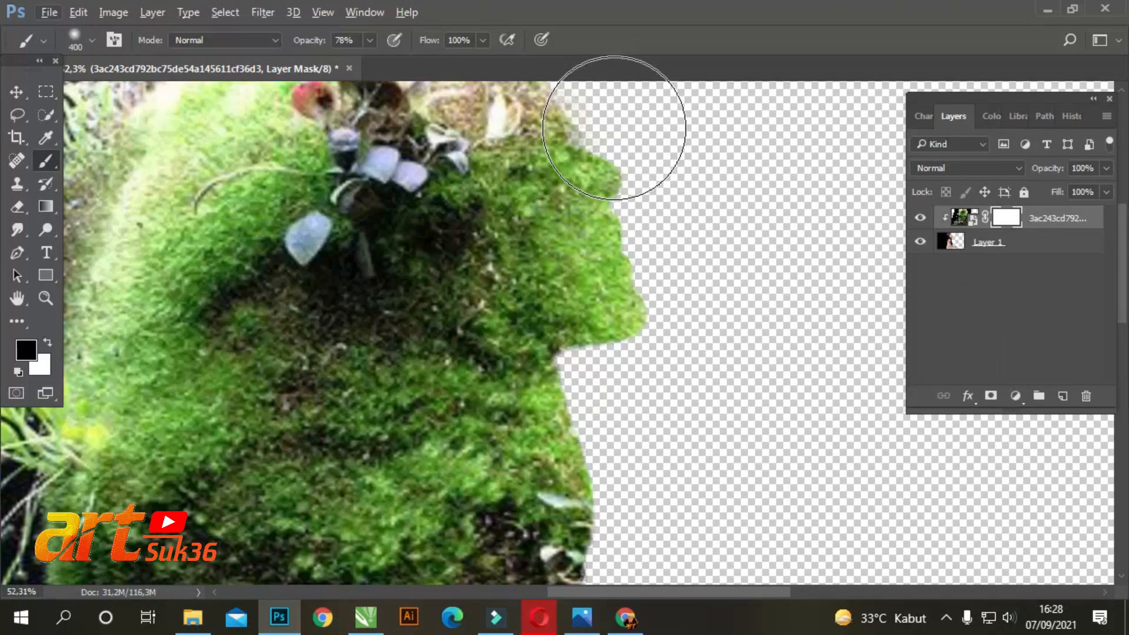
{"action": "key", "text": "bracketleft"}
{"action": "left_click_drag", "start_coordinate": [600, 140], "coordinate": [634, 188]}
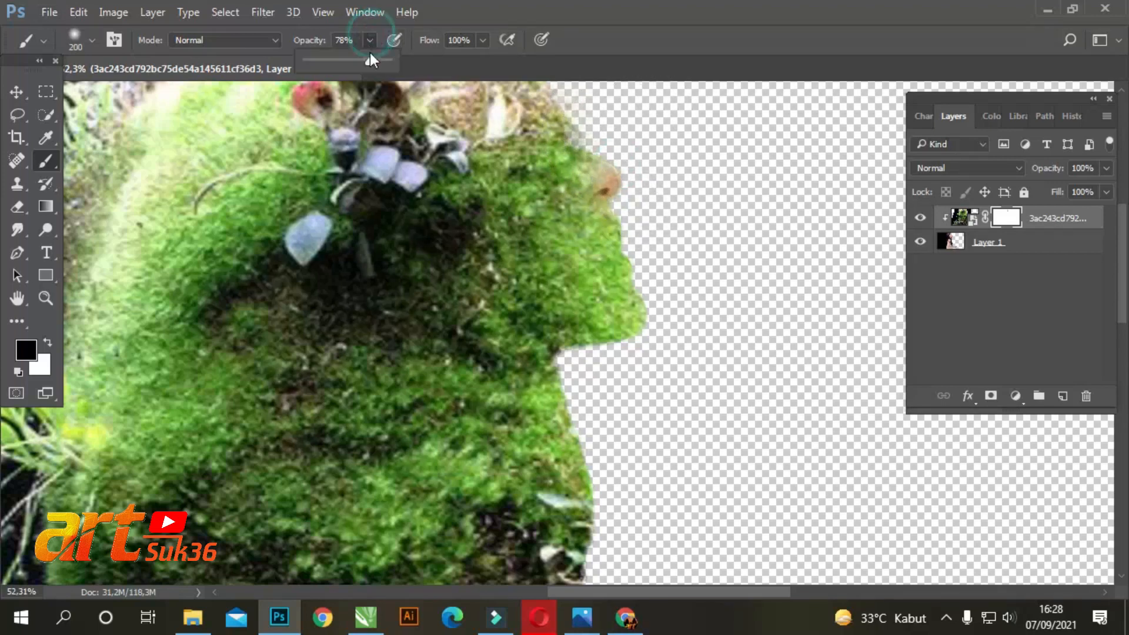
Set the brush opacity to 33% and paint on the mask to reveal the woman's forehead, eye, lips and chin
{"action": "left_click_drag", "start_coordinate": [343, 65], "coordinate": [333, 70]}
{"action": "mouse_move", "coordinate": [596, 241]}
{"action": "left_mouse_down"}
{"action": "mouse_move", "coordinate": [655, 275]}
{"action": "mouse_move", "coordinate": [626, 231]}
{"action": "mouse_move", "coordinate": [590, 251]}
{"action": "mouse_move", "coordinate": [646, 261]}
{"action": "mouse_move", "coordinate": [636, 328]}
{"action": "mouse_move", "coordinate": [575, 362]}
{"action": "mouse_move", "coordinate": [575, 387]}
{"action": "mouse_move", "coordinate": [542, 347]}
{"action": "mouse_move", "coordinate": [646, 317]}
{"action": "left_mouse_up"}
{"action": "scroll", "coordinate": [652, 206], "scroll_direction": "up", "scroll_amount": 2}
{"action": "mouse_move", "coordinate": [582, 242]}
{"action": "left_mouse_down"}
{"action": "mouse_move", "coordinate": [559, 203]}
{"action": "mouse_move", "coordinate": [541, 255]}
{"action": "mouse_move", "coordinate": [541, 243]}
{"action": "mouse_move", "coordinate": [597, 213]}
{"action": "mouse_move", "coordinate": [633, 266]}
{"action": "mouse_move", "coordinate": [571, 227]}
{"action": "mouse_move", "coordinate": [502, 237]}
{"action": "mouse_move", "coordinate": [612, 222]}
{"action": "mouse_move", "coordinate": [540, 196]}
{"action": "mouse_move", "coordinate": [555, 177]}
{"action": "mouse_move", "coordinate": [511, 121]}
{"action": "mouse_move", "coordinate": [525, 120]}
{"action": "mouse_move", "coordinate": [593, 226]}
{"action": "mouse_move", "coordinate": [545, 190]}
{"action": "mouse_move", "coordinate": [451, 155]}
{"action": "left_mouse_up"}
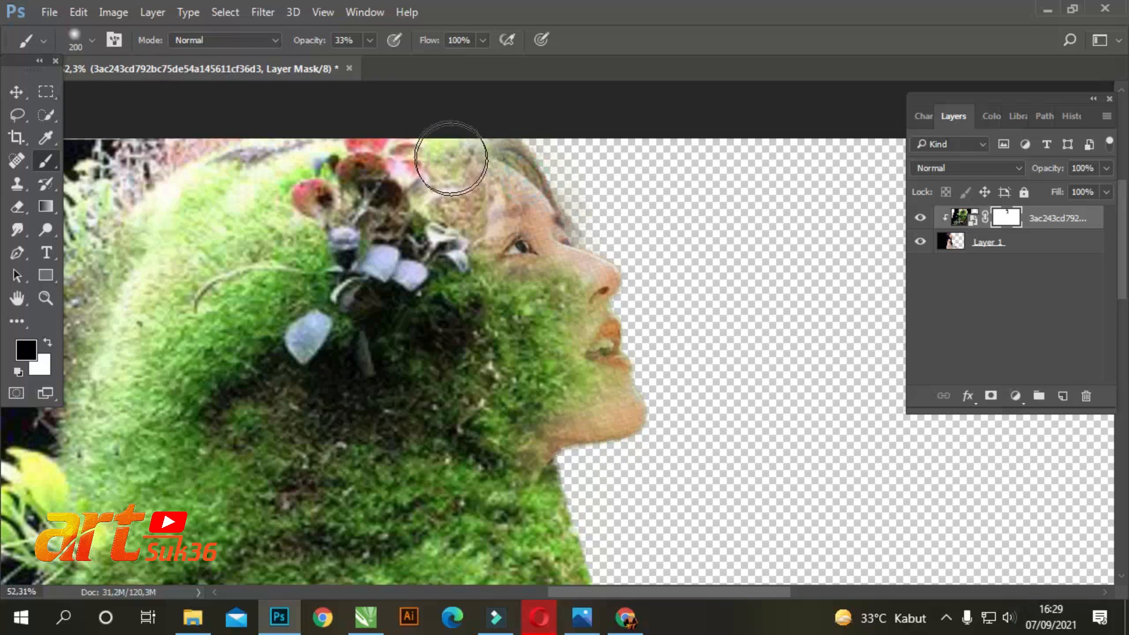
{"action": "mouse_move", "coordinate": [520, 212]}
{"action": "left_mouse_down"}
{"action": "mouse_move", "coordinate": [520, 322]}
{"action": "mouse_move", "coordinate": [623, 287]}
{"action": "mouse_move", "coordinate": [553, 290]}
{"action": "mouse_move", "coordinate": [618, 325]}
{"action": "mouse_move", "coordinate": [634, 360]}
{"action": "mouse_move", "coordinate": [667, 333]}
{"action": "left_mouse_up"}
Enlarge the brush to 600 px and paint on the mask to reveal the neck, shoulder and front hair
{"action": "scroll", "coordinate": [719, 295], "scroll_direction": "down", "scroll_amount": 5, "text": "alt"}
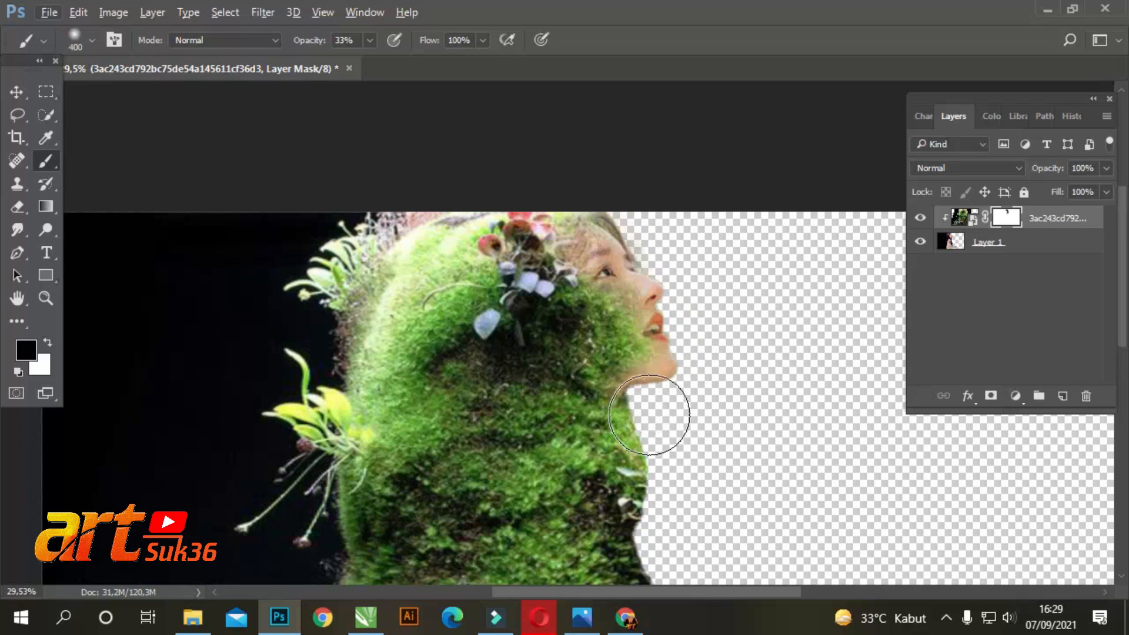
{"action": "key", "text": "bracketright"}
{"action": "key", "text": "bracketright"}
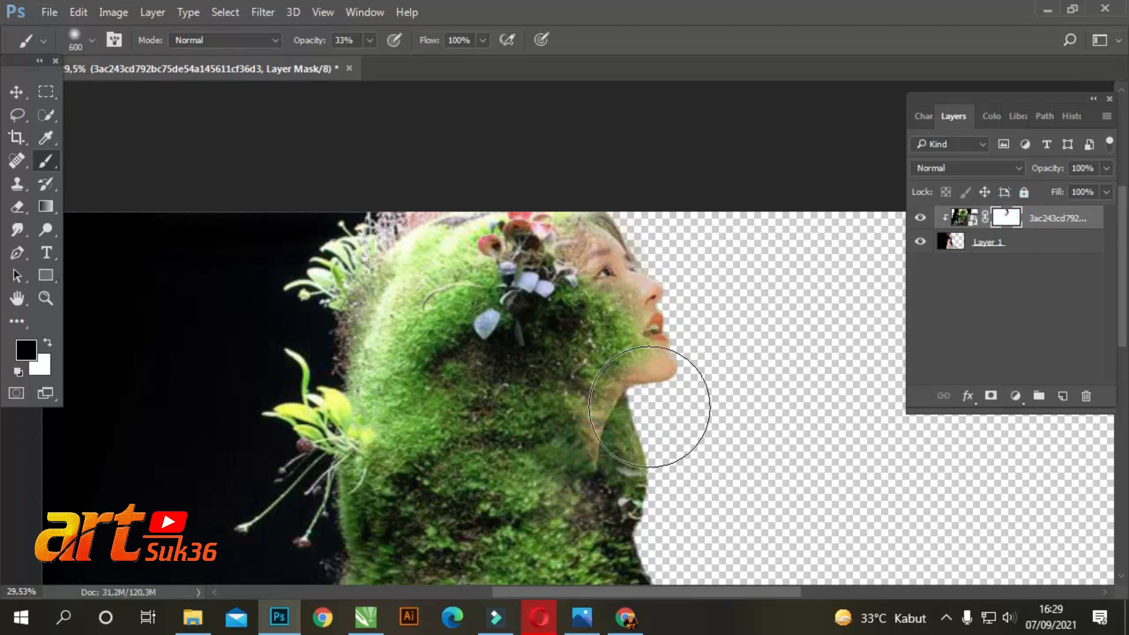
{"action": "scroll", "coordinate": [625, 378], "scroll_direction": "down", "scroll_amount": 3, "text": "alt"}
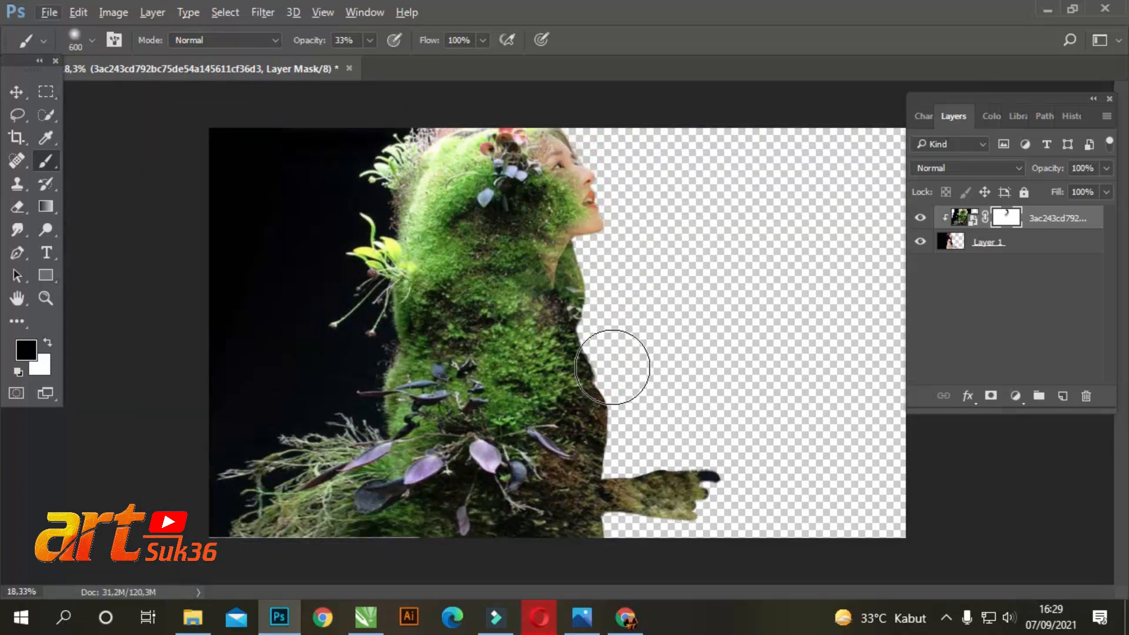
{"action": "left_click", "coordinate": [557, 335]}
{"action": "left_click_drag", "start_coordinate": [572, 357], "coordinate": [595, 392]}
{"action": "mouse_move", "coordinate": [600, 269]}
{"action": "left_mouse_down"}
{"action": "mouse_move", "coordinate": [608, 397]}
{"action": "mouse_move", "coordinate": [579, 401]}
{"action": "mouse_move", "coordinate": [609, 455]}
{"action": "mouse_move", "coordinate": [632, 458]}
{"action": "mouse_move", "coordinate": [707, 418]}
{"action": "left_mouse_up"}
{"action": "left_click_drag", "start_coordinate": [729, 416], "coordinate": [603, 384]}
{"action": "left_click_drag", "start_coordinate": [597, 379], "coordinate": [552, 387]}
Set the brush opacity to 11% and softly mask the moss over the woman's arm, torso and hand with a 700 px brush
{"action": "left_click_drag", "start_coordinate": [362, 59], "coordinate": [352, 62]}
{"action": "left_click_drag", "start_coordinate": [515, 470], "coordinate": [533, 466]}
{"action": "mouse_move", "coordinate": [560, 289]}
{"action": "left_mouse_down"}
{"action": "mouse_move", "coordinate": [606, 408]}
{"action": "mouse_move", "coordinate": [528, 468]}
{"action": "mouse_move", "coordinate": [543, 515]}
{"action": "mouse_move", "coordinate": [575, 507]}
{"action": "left_mouse_up"}
{"action": "mouse_move", "coordinate": [623, 395]}
{"action": "left_mouse_down"}
{"action": "mouse_move", "coordinate": [736, 445]}
{"action": "mouse_move", "coordinate": [741, 472]}
{"action": "left_mouse_up"}
{"action": "mouse_move", "coordinate": [681, 434]}
{"action": "left_mouse_down"}
{"action": "mouse_move", "coordinate": [745, 468]}
{"action": "mouse_move", "coordinate": [714, 435]}
{"action": "mouse_move", "coordinate": [769, 485]}
{"action": "left_mouse_up"}
{"action": "left_click_drag", "start_coordinate": [718, 440], "coordinate": [771, 477]}
{"action": "mouse_move", "coordinate": [673, 434]}
{"action": "left_mouse_down"}
{"action": "mouse_move", "coordinate": [651, 433]}
{"action": "mouse_move", "coordinate": [672, 442]}
{"action": "left_mouse_up"}
{"action": "left_click_drag", "start_coordinate": [630, 394], "coordinate": [648, 379]}
{"action": "mouse_move", "coordinate": [611, 266]}
{"action": "left_mouse_down"}
{"action": "mouse_move", "coordinate": [617, 299]}
{"action": "mouse_move", "coordinate": [600, 309]}
{"action": "mouse_move", "coordinate": [613, 309]}
{"action": "mouse_move", "coordinate": [608, 361]}
{"action": "mouse_move", "coordinate": [580, 384]}
{"action": "mouse_move", "coordinate": [527, 393]}
{"action": "mouse_move", "coordinate": [595, 412]}
{"action": "mouse_move", "coordinate": [532, 406]}
{"action": "mouse_move", "coordinate": [491, 418]}
{"action": "mouse_move", "coordinate": [539, 494]}
{"action": "left_mouse_up"}
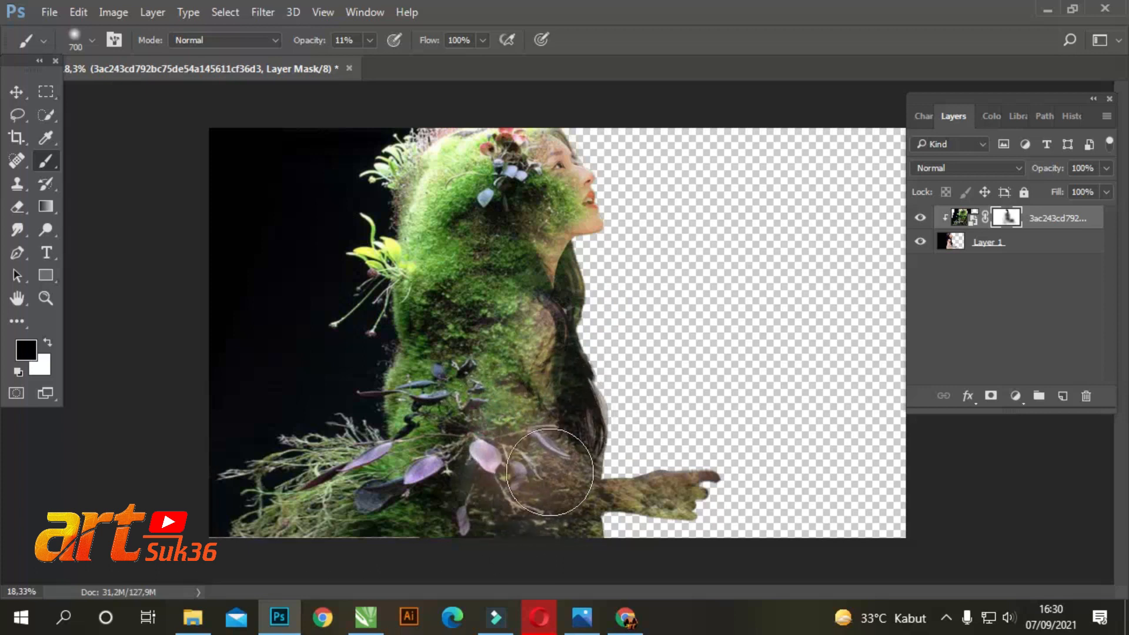
{"action": "mouse_move", "coordinate": [563, 266]}
{"action": "left_mouse_down"}
{"action": "mouse_move", "coordinate": [497, 246]}
{"action": "mouse_move", "coordinate": [492, 257]}
{"action": "mouse_move", "coordinate": [533, 306]}
{"action": "left_mouse_up"}
{"action": "left_click_drag", "start_coordinate": [557, 343], "coordinate": [627, 312]}
{"action": "mouse_move", "coordinate": [584, 419]}
{"action": "left_mouse_down"}
{"action": "mouse_move", "coordinate": [584, 434]}
{"action": "mouse_move", "coordinate": [664, 434]}
{"action": "left_mouse_up"}
{"action": "left_click", "coordinate": [713, 341]}
Add an empty layer above Layer 1 and open the bark texture image 760a9cad9f3083b9ae1b27bcd0d214ad
{"action": "left_click", "coordinate": [1033, 243]}
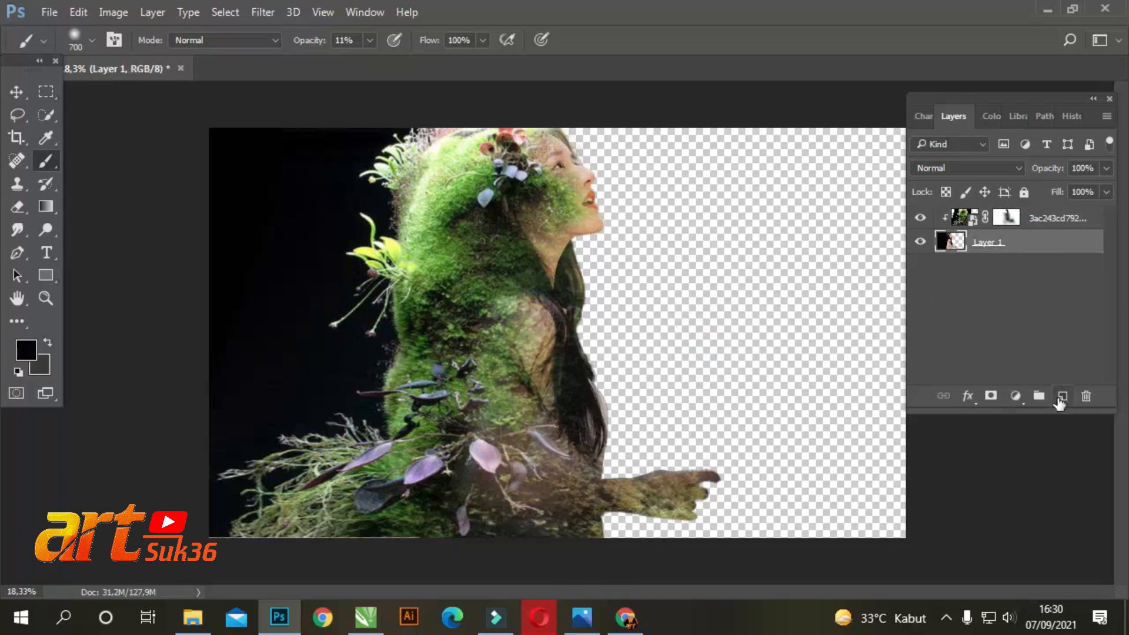
{"action": "left_click", "coordinate": [1061, 397]}
{"action": "left_click", "coordinate": [49, 12]}
{"action": "left_click", "coordinate": [36, 46]}
{"action": "left_click", "coordinate": [624, 158]}
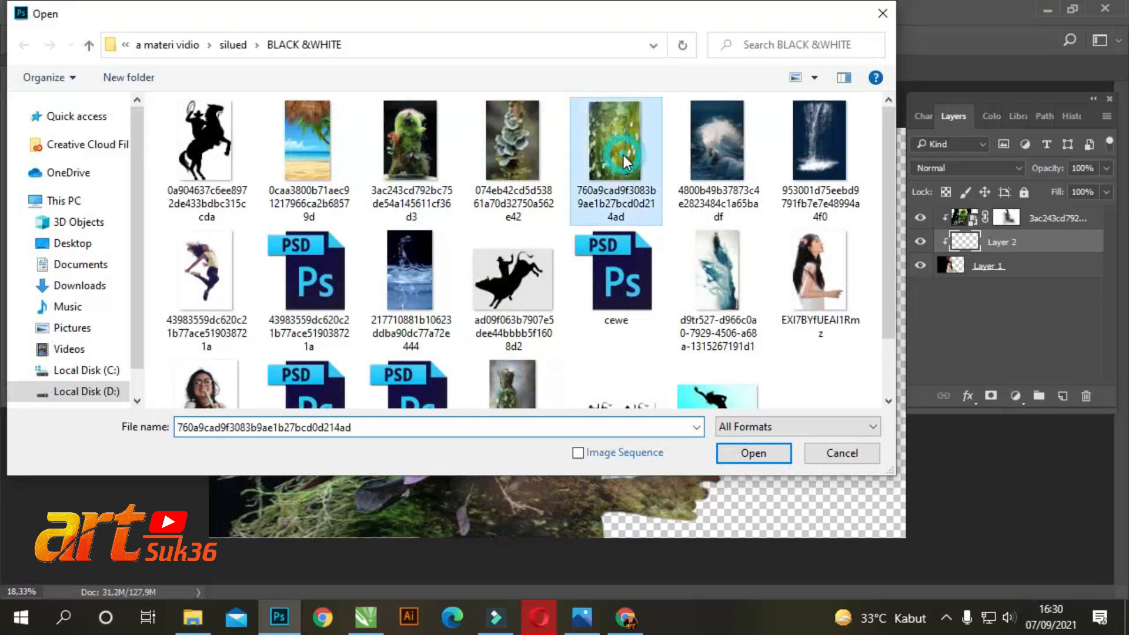
{"action": "left_click", "coordinate": [753, 453]}
Copy the bark texture into the girl document as a new layer and close the texture's document
{"action": "left_click", "coordinate": [16, 91]}
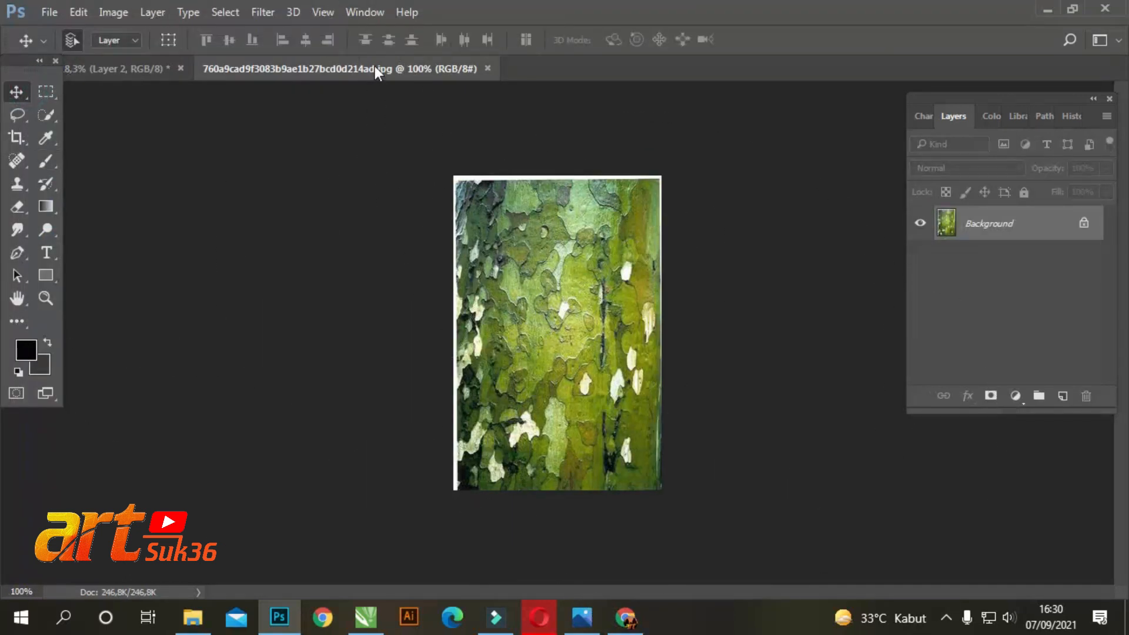
{"action": "left_click_drag", "start_coordinate": [376, 68], "coordinate": [360, 211]}
{"action": "left_click_drag", "start_coordinate": [259, 291], "coordinate": [686, 330]}
{"action": "left_click", "coordinate": [325, 171]}
{"action": "left_click", "coordinate": [326, 171]}
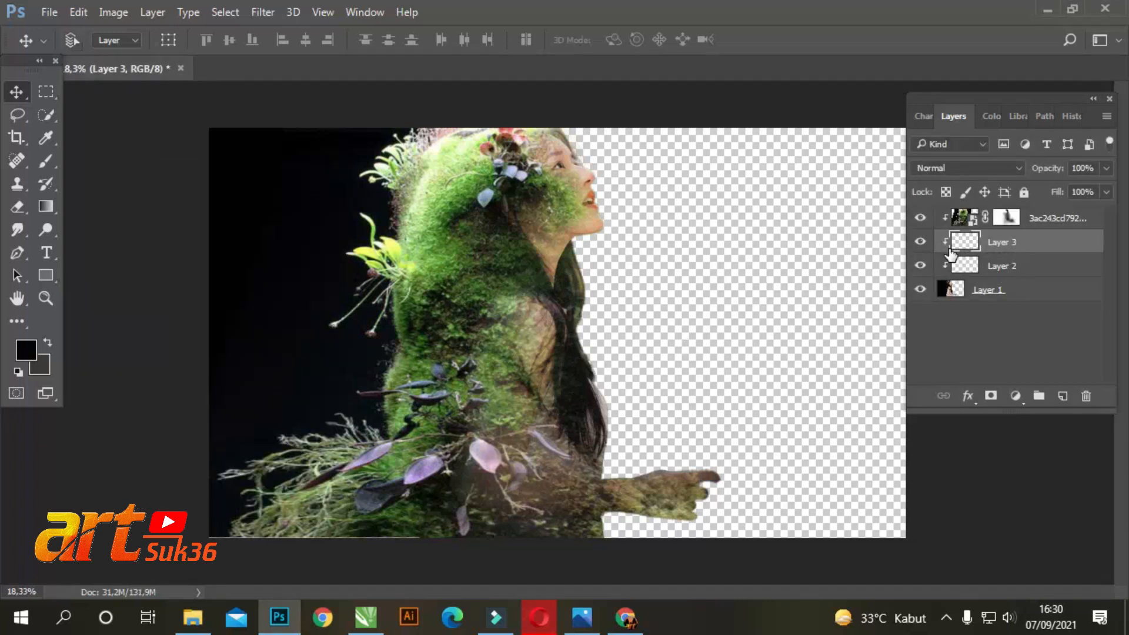
Scale the bark texture up to about 724% and move it over the canvas's right-hand part
{"action": "key", "text": "ctrl+t"}
{"action": "left_click_drag", "start_coordinate": [699, 305], "coordinate": [815, 138]}
{"action": "left_click_drag", "start_coordinate": [663, 366], "coordinate": [539, 554]}
{"action": "left_click_drag", "start_coordinate": [711, 385], "coordinate": [800, 387]}
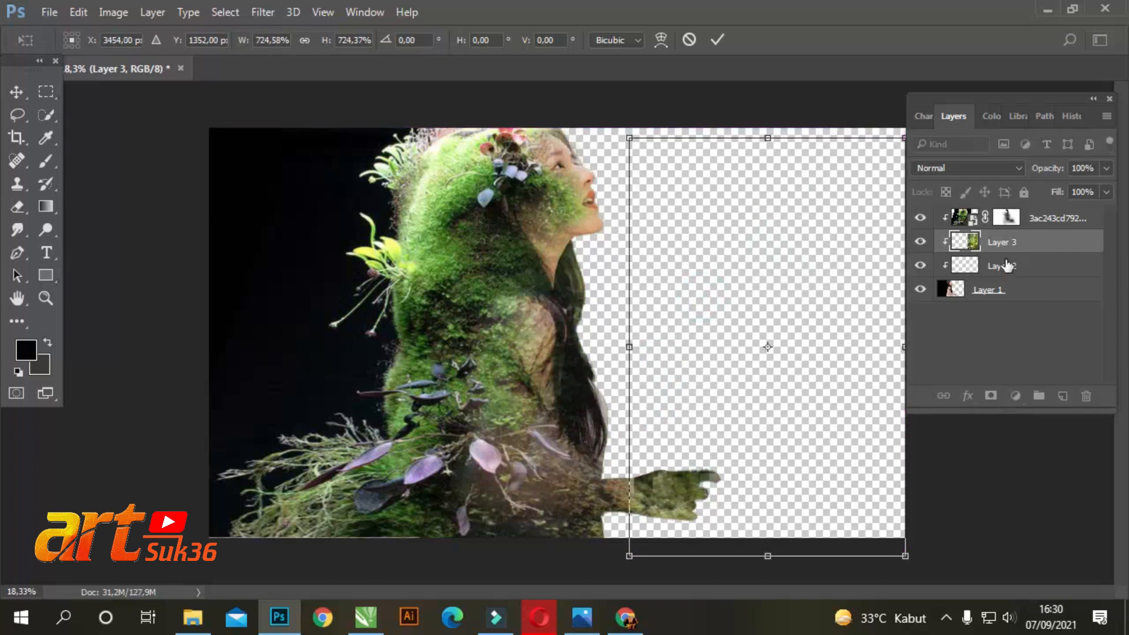
Move the bark texture layer beneath Layer 1 and widen it to about 154% so it extends behind the woman
{"action": "left_click_drag", "start_coordinate": [1007, 242], "coordinate": [991, 296]}
{"action": "key", "text": "ctrl+t"}
{"action": "left_click_drag", "start_coordinate": [629, 318], "coordinate": [481, 318]}
{"action": "scroll", "coordinate": [825, 246], "scroll_direction": "down", "scroll_amount": 4}
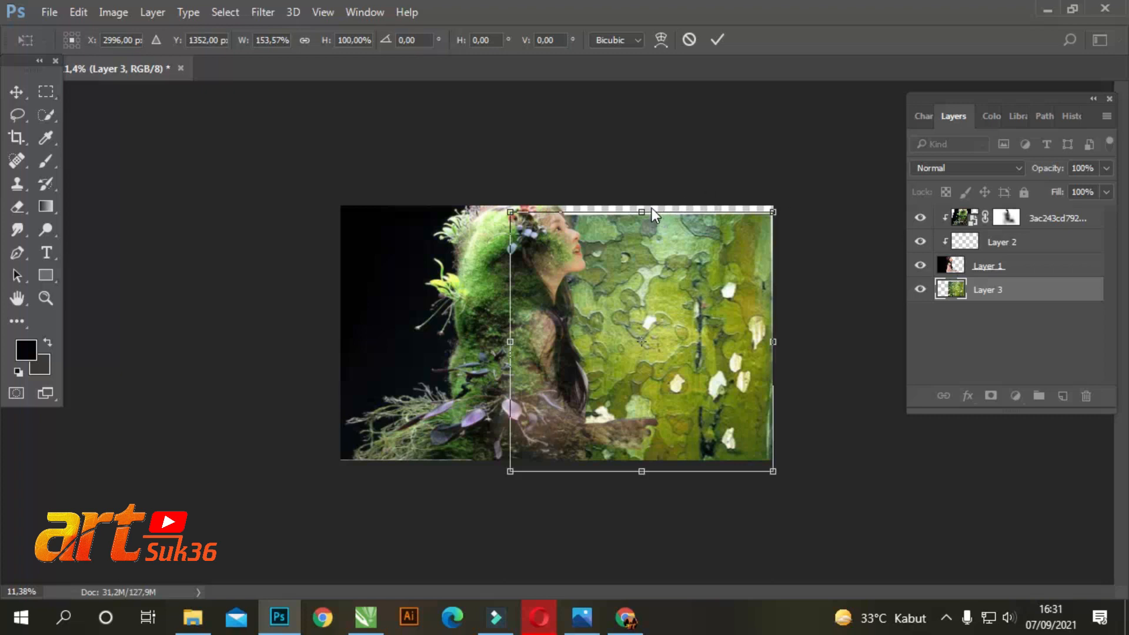
{"action": "key", "text": "alt+space"}
{"action": "left_click", "coordinate": [728, 243]}
{"action": "double_click", "coordinate": [728, 243]}
Stretch the bark texture upward to about 107% height so it covers the canvas's upper edge
{"action": "key", "text": "ctrl+t"}
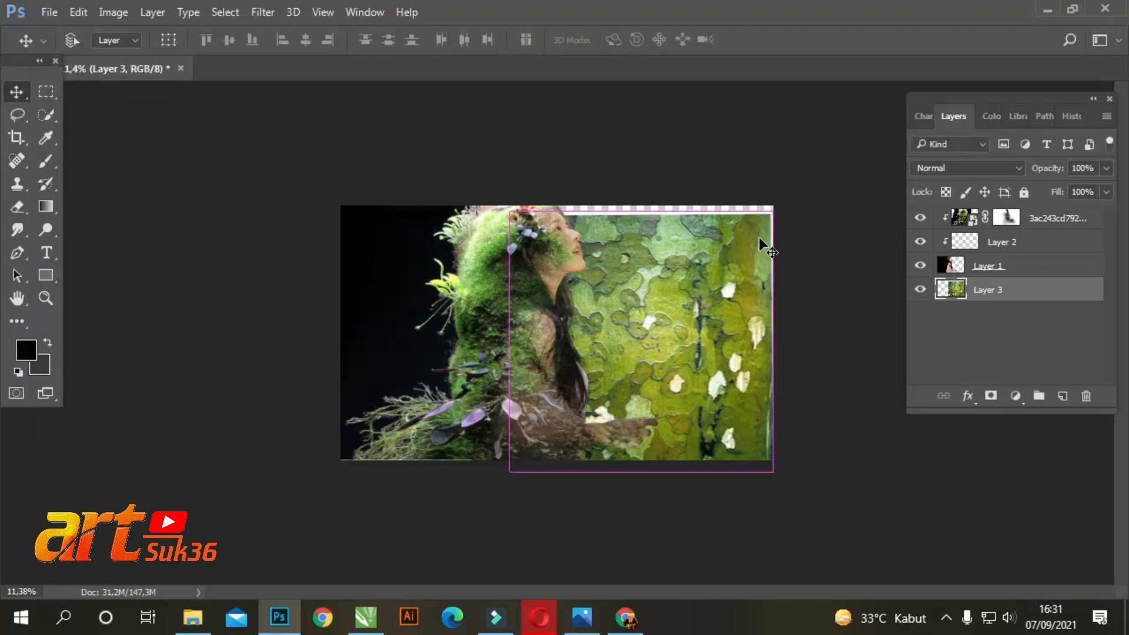
{"action": "left_click_drag", "start_coordinate": [641, 207], "coordinate": [641, 194]}
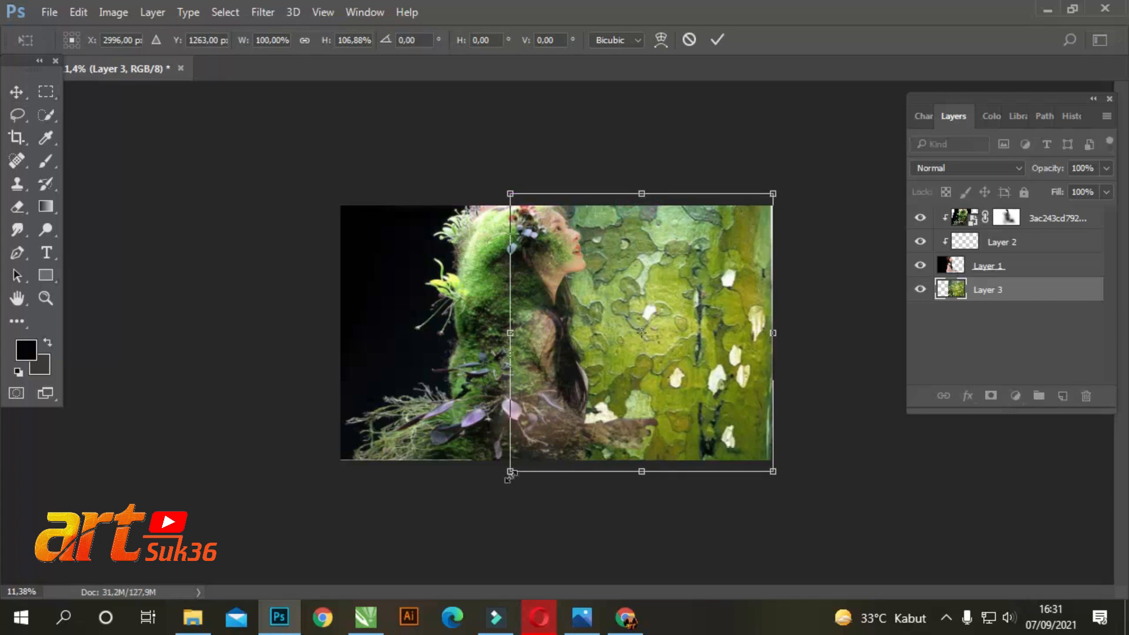
{"action": "key", "text": "Return"}
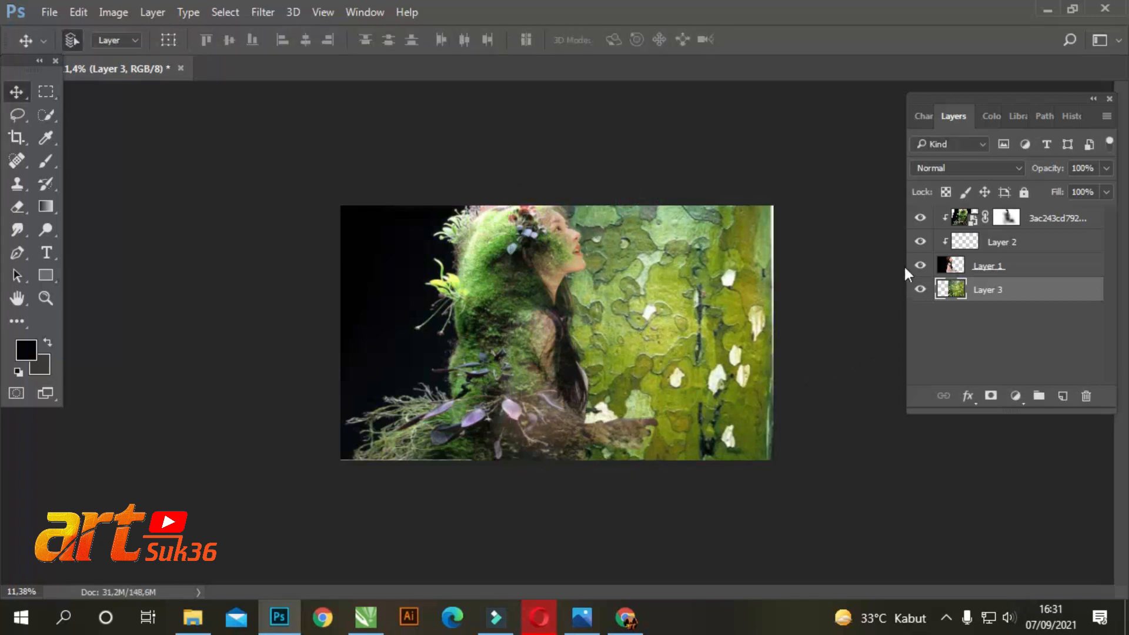
Adjust the bark texture's Hue/Saturation to about -22 hue, -27 saturation and +22 lightness
{"action": "left_click", "coordinate": [113, 12]}
{"action": "mouse_move", "coordinate": [118, 55]}
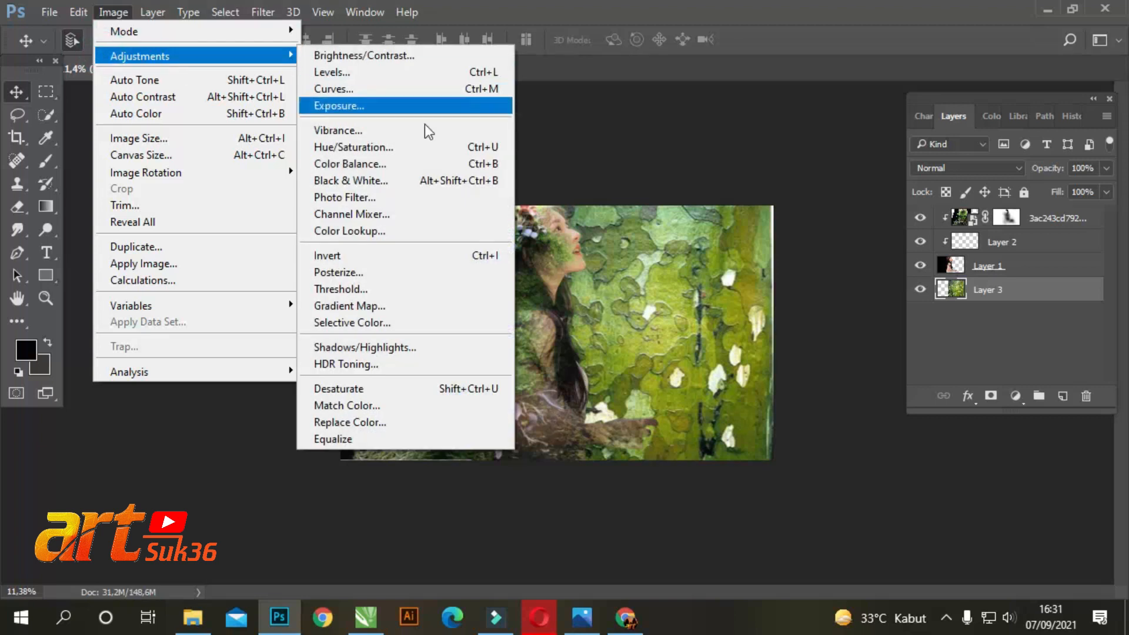
{"action": "left_click", "coordinate": [372, 149]}
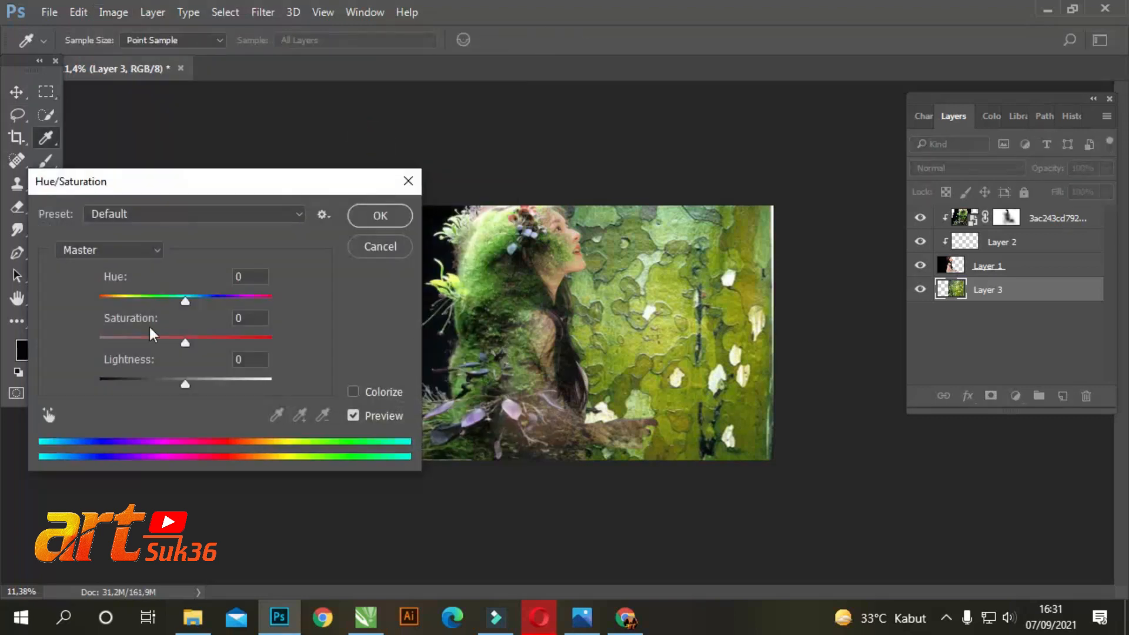
{"action": "left_click_drag", "start_coordinate": [186, 301], "coordinate": [166, 301]}
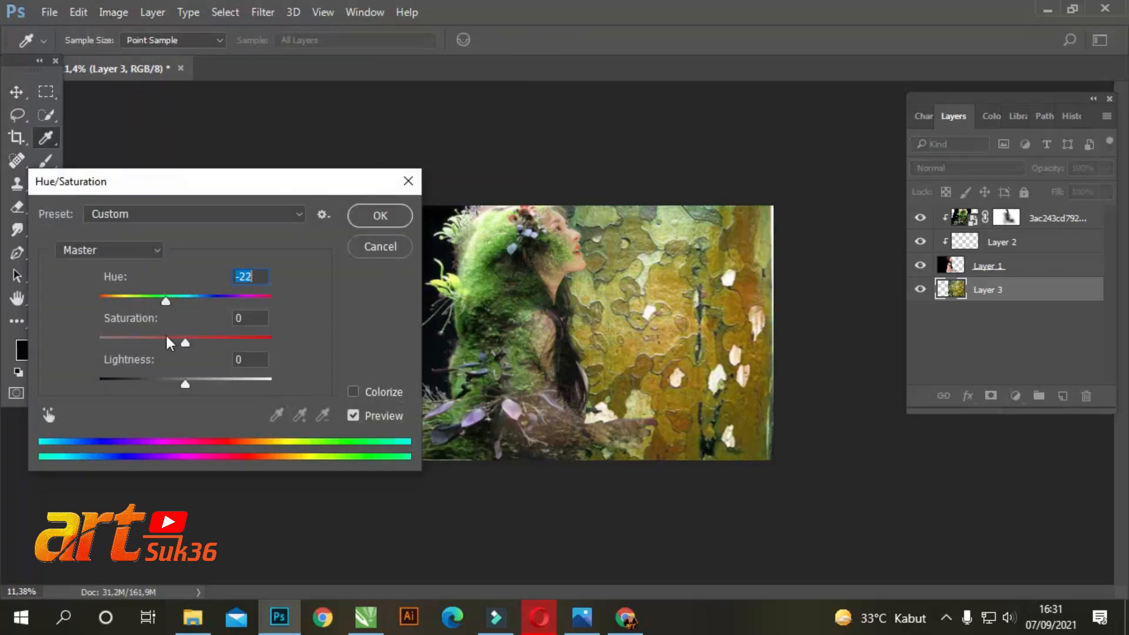
{"action": "left_click_drag", "start_coordinate": [185, 382], "coordinate": [206, 386]}
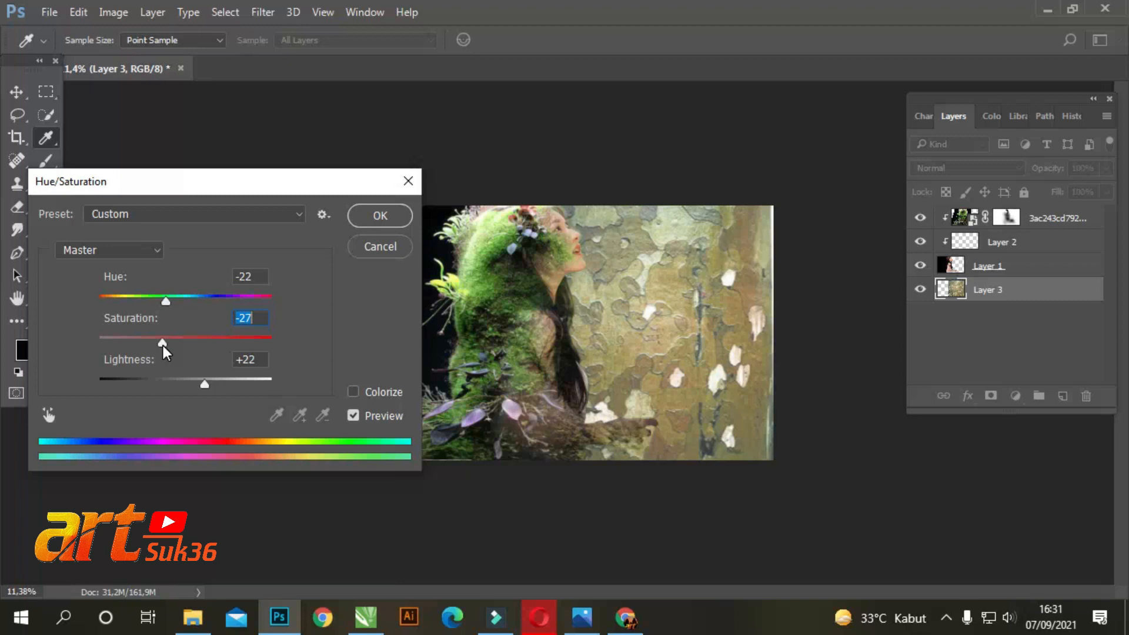
{"action": "left_click_drag", "start_coordinate": [202, 384], "coordinate": [204, 389]}
{"action": "left_click_drag", "start_coordinate": [165, 301], "coordinate": [167, 299]}
{"action": "left_click", "coordinate": [377, 215]}
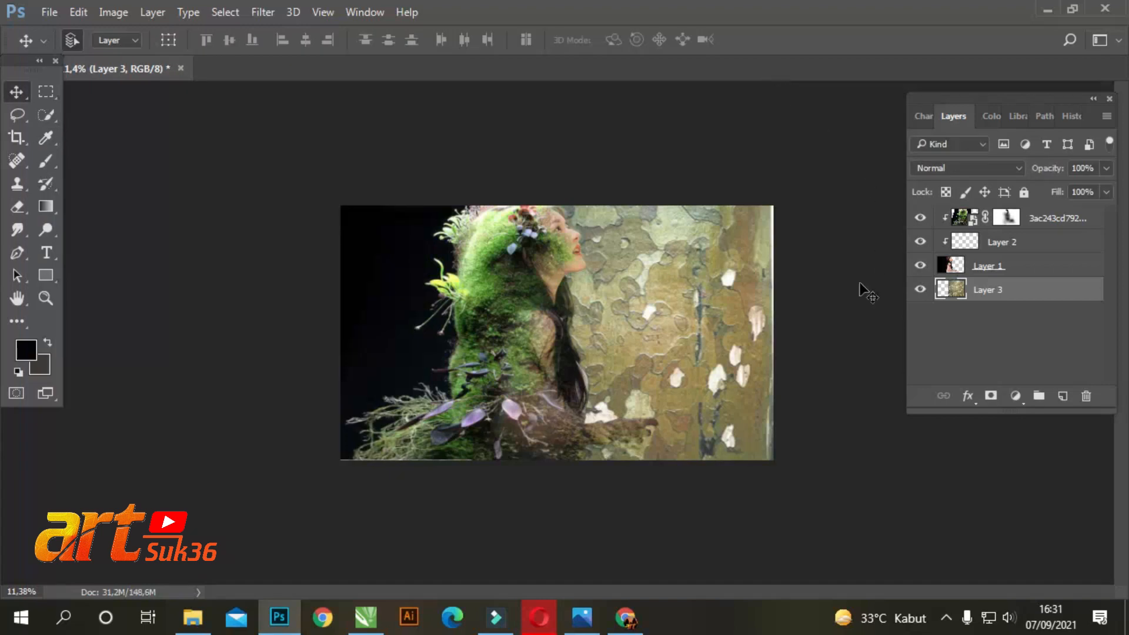
Add an empty layer above all others and softly paint dark grey over the right-hand bark with an 1100 px brush at 11% opacity
{"action": "left_click", "coordinate": [1064, 398]}
{"action": "left_click_drag", "start_coordinate": [1028, 301], "coordinate": [1029, 217]}
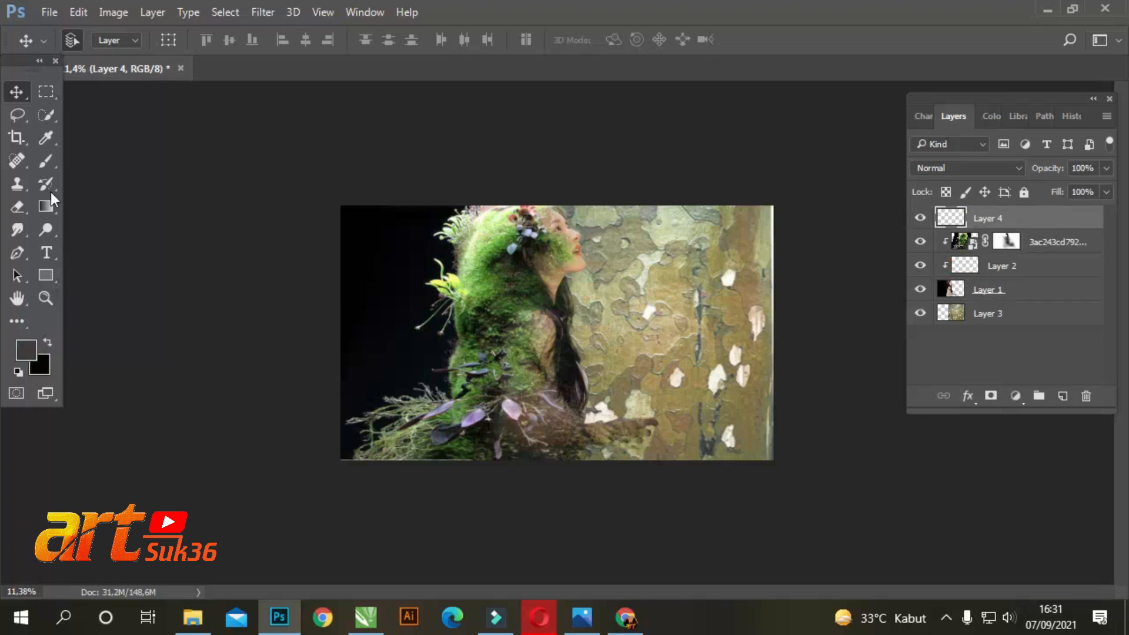
{"action": "left_click", "coordinate": [46, 160]}
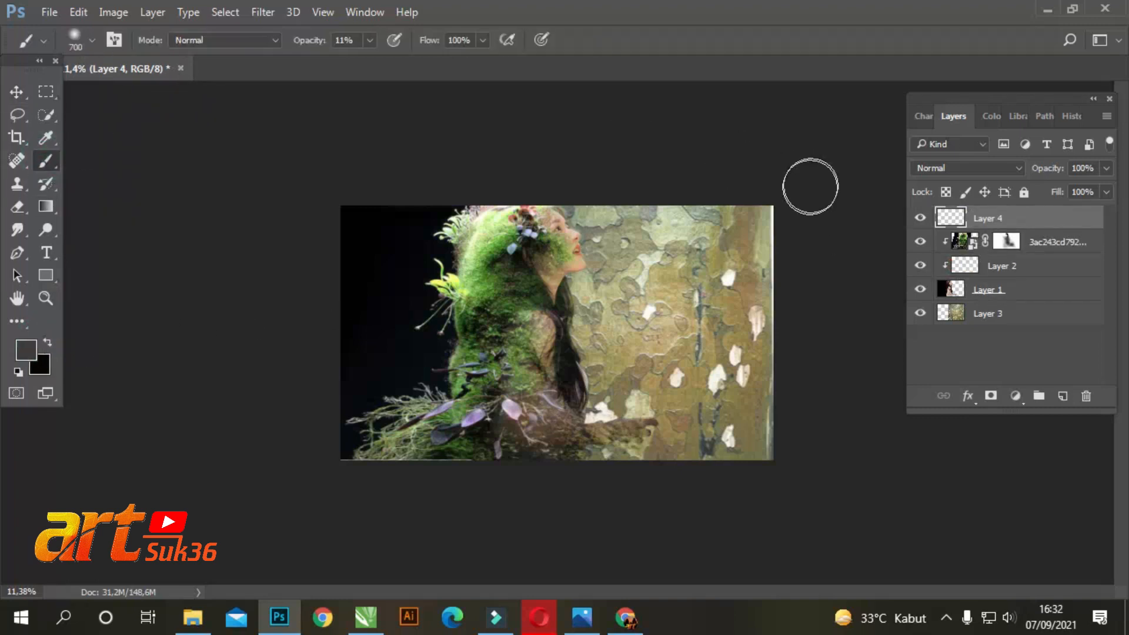
{"action": "key", "text": "bracketright"}
{"action": "left_click_drag", "start_coordinate": [729, 210], "coordinate": [774, 222]}
{"action": "left_click_drag", "start_coordinate": [776, 227], "coordinate": [752, 433]}
{"action": "mouse_move", "coordinate": [741, 429]}
{"action": "left_mouse_down"}
{"action": "mouse_move", "coordinate": [716, 446]}
{"action": "mouse_move", "coordinate": [670, 223]}
{"action": "mouse_move", "coordinate": [800, 271]}
{"action": "left_mouse_up"}
{"action": "left_click_drag", "start_coordinate": [794, 216], "coordinate": [709, 448]}
{"action": "mouse_move", "coordinate": [684, 418]}
{"action": "left_mouse_down"}
{"action": "mouse_move", "coordinate": [676, 298]}
{"action": "mouse_move", "coordinate": [691, 207]}
{"action": "left_mouse_up"}
{"action": "mouse_move", "coordinate": [757, 187]}
{"action": "left_mouse_down"}
{"action": "mouse_move", "coordinate": [771, 466]}
{"action": "mouse_move", "coordinate": [749, 195]}
{"action": "left_mouse_up"}
{"action": "mouse_move", "coordinate": [758, 240]}
{"action": "left_mouse_down"}
{"action": "mouse_move", "coordinate": [736, 441]}
{"action": "mouse_move", "coordinate": [706, 473]}
{"action": "left_mouse_up"}
{"action": "mouse_move", "coordinate": [696, 353]}
{"action": "left_mouse_down"}
{"action": "mouse_move", "coordinate": [679, 199]}
{"action": "mouse_move", "coordinate": [708, 256]}
{"action": "left_mouse_up"}
{"action": "mouse_move", "coordinate": [743, 199]}
{"action": "left_mouse_down"}
{"action": "mouse_move", "coordinate": [757, 177]}
{"action": "mouse_move", "coordinate": [723, 229]}
{"action": "left_mouse_up"}
{"action": "left_click_drag", "start_coordinate": [764, 154], "coordinate": [777, 340]}
{"action": "left_click_drag", "start_coordinate": [786, 172], "coordinate": [776, 440]}
{"action": "left_click_drag", "start_coordinate": [777, 390], "coordinate": [781, 407]}
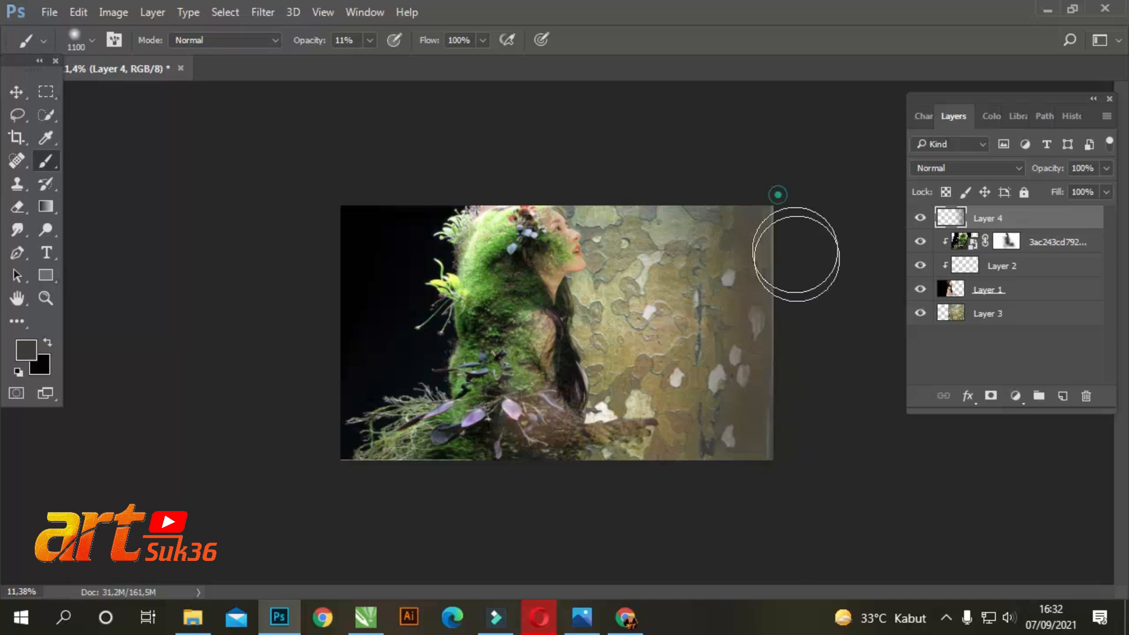
Raise the brush opacity up to 72% and shade the canvas's right edge more heavily with dark grey, finishing with black
{"action": "left_click", "coordinate": [372, 37]}
{"action": "left_click_drag", "start_coordinate": [755, 189], "coordinate": [762, 412]}
{"action": "left_click_drag", "start_coordinate": [751, 159], "coordinate": [757, 452]}
{"action": "left_click_drag", "start_coordinate": [683, 202], "coordinate": [688, 499]}
{"action": "left_click_drag", "start_coordinate": [765, 141], "coordinate": [793, 484]}
{"action": "left_click_drag", "start_coordinate": [371, 61], "coordinate": [394, 63]}
{"action": "mouse_move", "coordinate": [805, 150]}
{"action": "left_mouse_down"}
{"action": "mouse_move", "coordinate": [760, 343]}
{"action": "mouse_move", "coordinate": [765, 275]}
{"action": "mouse_move", "coordinate": [774, 385]}
{"action": "left_mouse_up"}
{"action": "left_click_drag", "start_coordinate": [777, 210], "coordinate": [798, 325]}
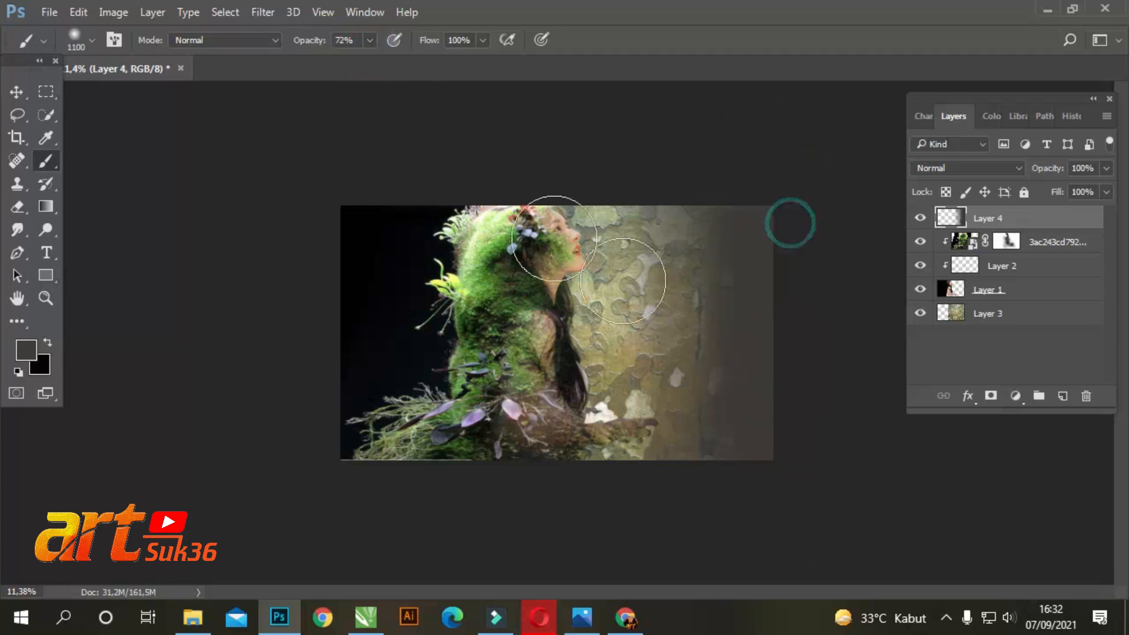
{"action": "mouse_move", "coordinate": [787, 156]}
{"action": "left_mouse_down"}
{"action": "mouse_move", "coordinate": [785, 395]}
{"action": "mouse_move", "coordinate": [807, 398]}
{"action": "left_mouse_up"}
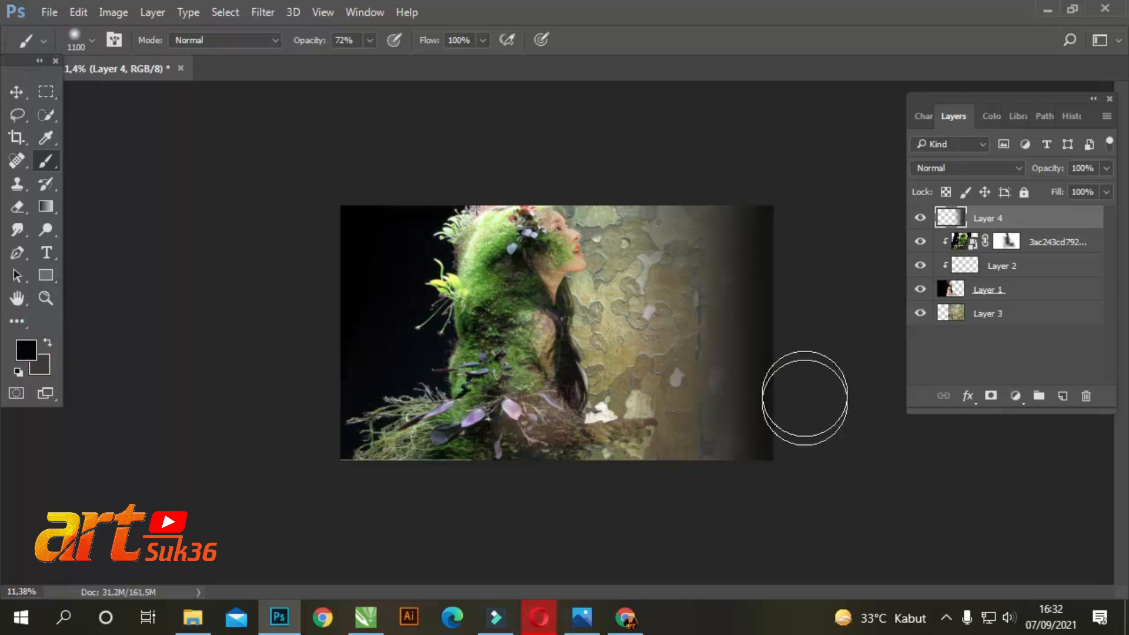
Lower the brush opacity to 18% and blend black shading further into the bark, enlarging the brush to 1300 px
{"action": "left_click_drag", "start_coordinate": [369, 61], "coordinate": [347, 62]}
{"action": "mouse_move", "coordinate": [711, 171]}
{"action": "left_mouse_down"}
{"action": "mouse_move", "coordinate": [728, 275]}
{"action": "mouse_move", "coordinate": [744, 498]}
{"action": "left_mouse_up"}
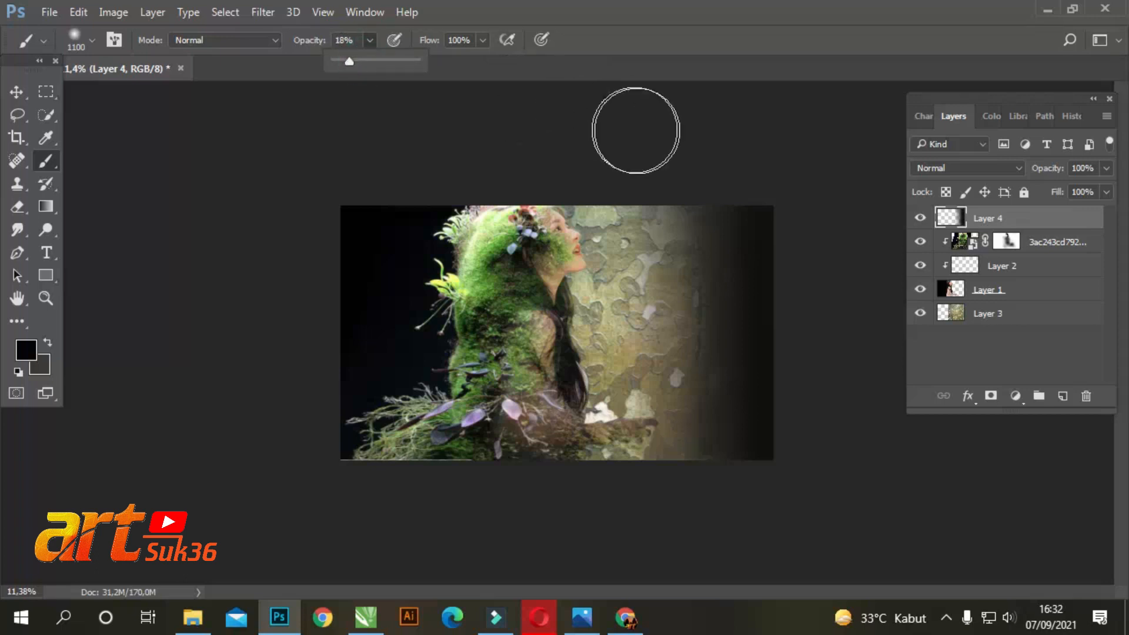
{"action": "key", "text": "bracketright"}
{"action": "key", "text": "bracketright"}
{"action": "left_click_drag", "start_coordinate": [701, 134], "coordinate": [674, 476]}
{"action": "left_click_drag", "start_coordinate": [747, 200], "coordinate": [784, 524]}
{"action": "mouse_move", "coordinate": [669, 126]}
{"action": "left_mouse_down"}
{"action": "mouse_move", "coordinate": [658, 196]}
{"action": "mouse_move", "coordinate": [695, 436]}
{"action": "left_mouse_up"}
{"action": "left_click_drag", "start_coordinate": [761, 173], "coordinate": [798, 464]}
{"action": "left_click_drag", "start_coordinate": [792, 212], "coordinate": [815, 478]}
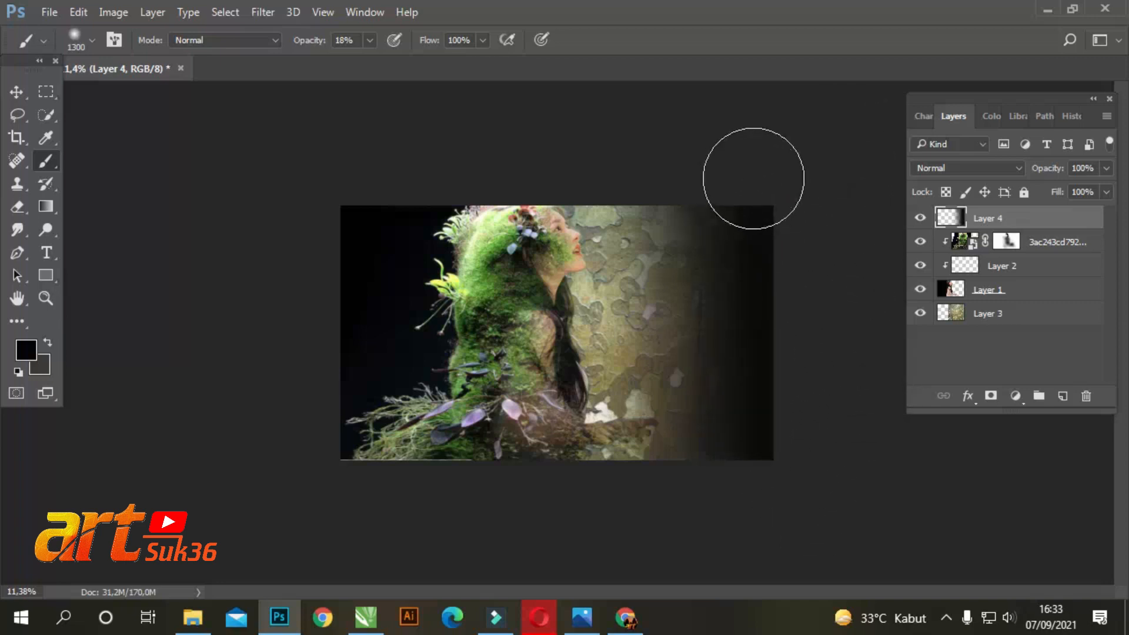
Softly mask the moss along the woman's facial profile on the moss layer's mask, using a 125 px black brush at 18% opacity
{"action": "key", "text": "ctrl+plus"}
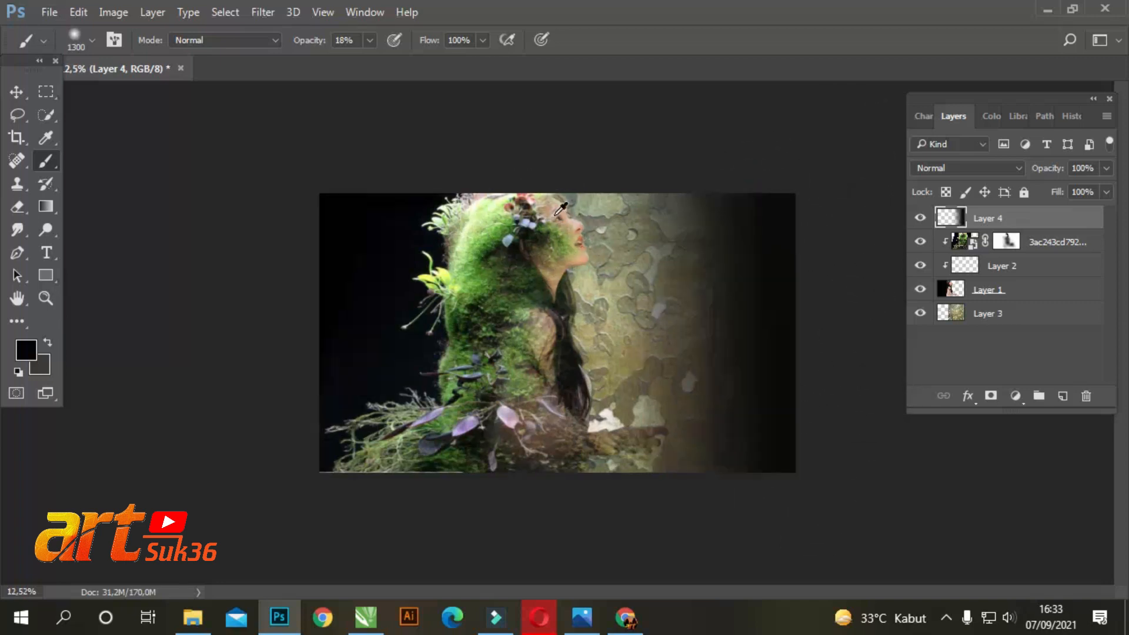
{"action": "scroll", "coordinate": [561, 209], "scroll_direction": "up", "scroll_amount": 10}
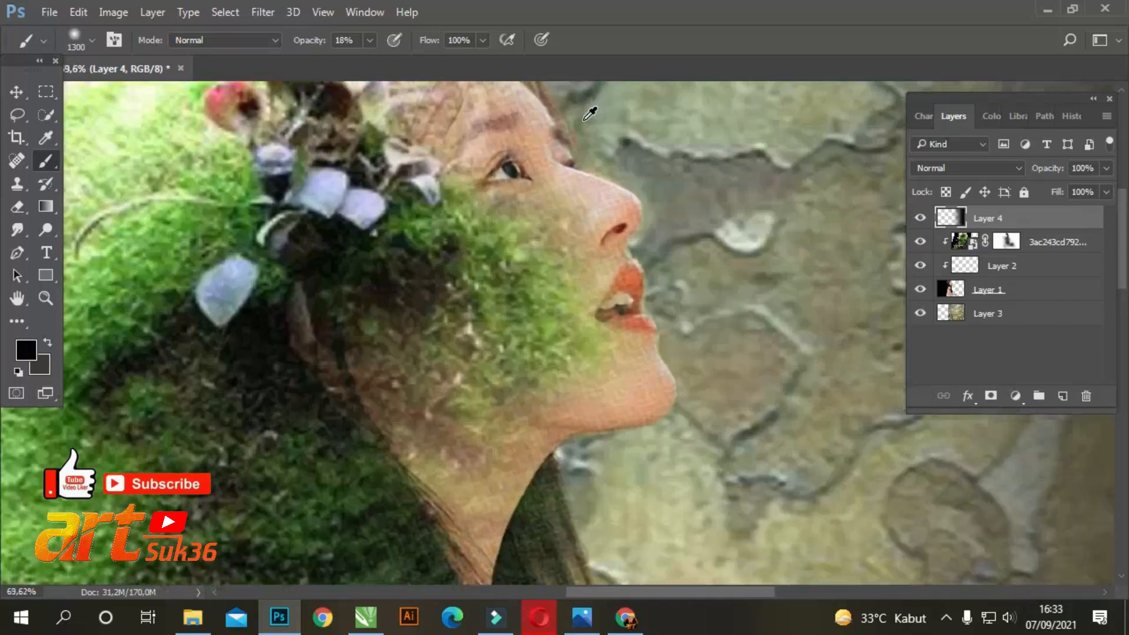
{"action": "scroll", "coordinate": [590, 113], "scroll_direction": "up", "scroll_amount": 2}
{"action": "key", "text": "bracketleft"}
{"action": "key", "text": "bracketleft"}
{"action": "key", "text": "bracketleft"}
{"action": "key", "text": "bracketleft"}
{"action": "key", "text": "bracketleft"}
{"action": "key", "text": "bracketleft"}
{"action": "key", "text": "bracketleft"}
{"action": "key", "text": "bracketleft"}
{"action": "key", "text": "bracketleft"}
{"action": "key", "text": "bracketleft"}
{"action": "key", "text": "bracketleft"}
{"action": "key", "text": "bracketleft"}
{"action": "key", "text": "bracketleft"}
{"action": "key", "text": "bracketleft"}
{"action": "key", "text": "bracketleft"}
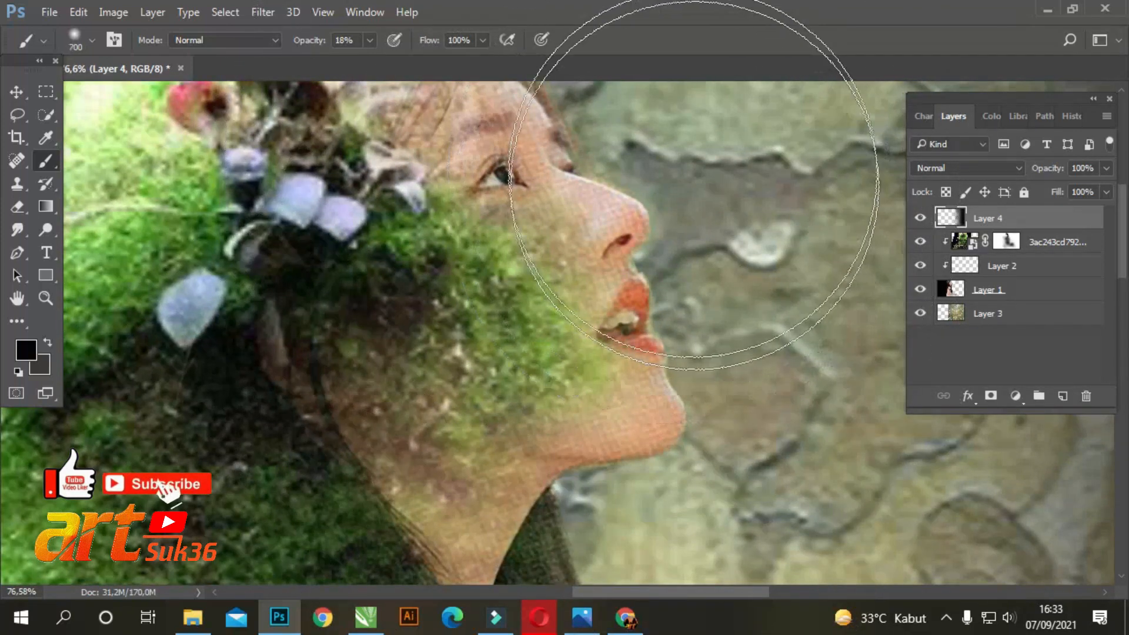
{"action": "left_click", "coordinate": [1014, 241]}
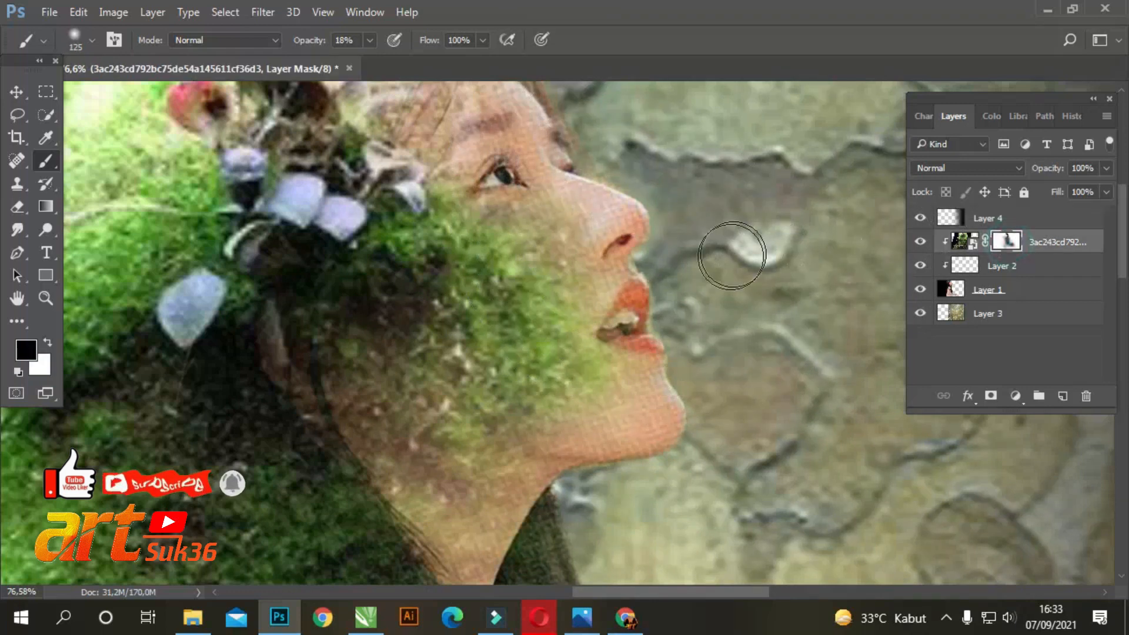
{"action": "mouse_move", "coordinate": [663, 434]}
{"action": "left_mouse_down"}
{"action": "mouse_move", "coordinate": [548, 499]}
{"action": "mouse_move", "coordinate": [515, 551]}
{"action": "left_mouse_up"}
{"action": "scroll", "coordinate": [660, 277], "scroll_direction": "up", "scroll_amount": 2}
{"action": "scroll", "coordinate": [659, 278], "scroll_direction": "up", "scroll_amount": 2}
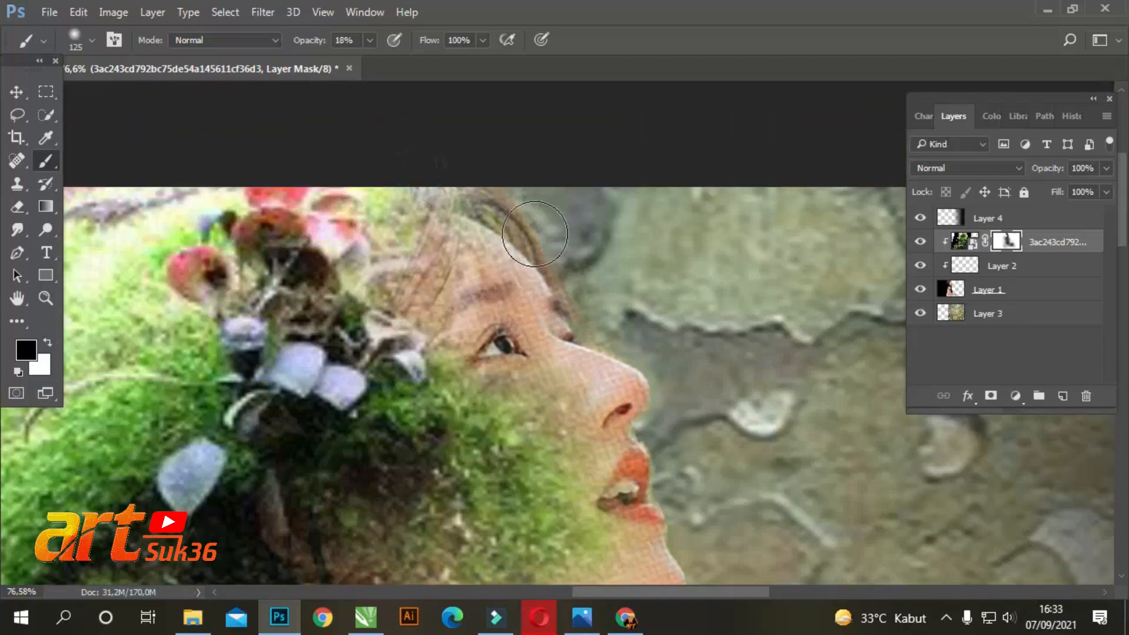
{"action": "mouse_move", "coordinate": [538, 332]}
{"action": "left_mouse_down"}
{"action": "mouse_move", "coordinate": [505, 335]}
{"action": "mouse_move", "coordinate": [597, 348]}
{"action": "left_mouse_up"}
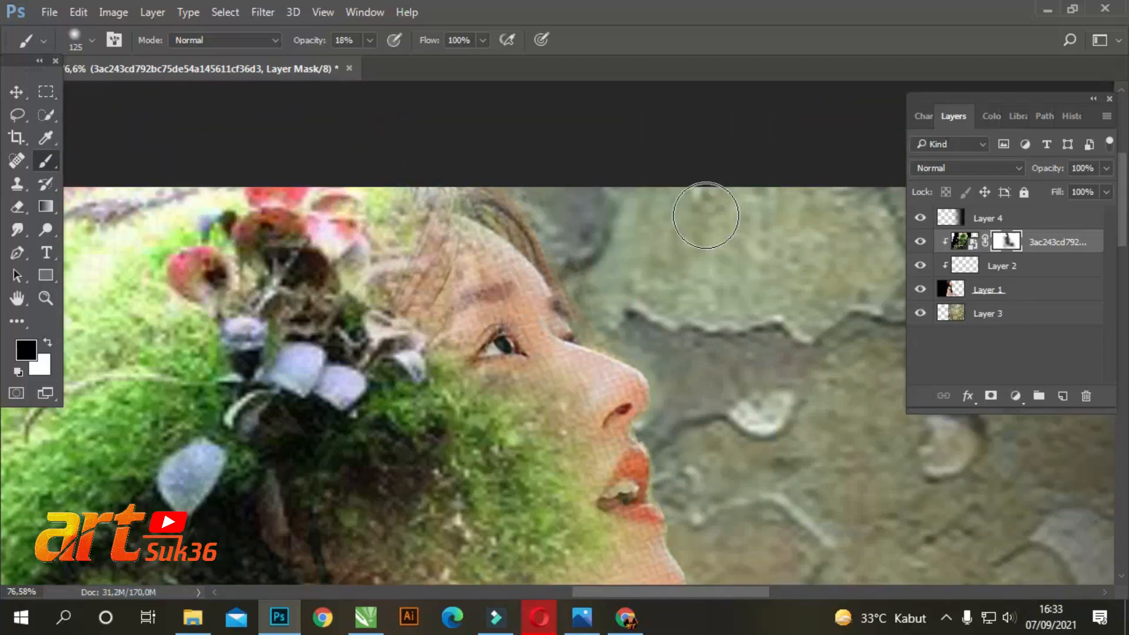
{"action": "mouse_move", "coordinate": [619, 430]}
{"action": "left_mouse_down"}
{"action": "mouse_move", "coordinate": [614, 454]}
{"action": "mouse_move", "coordinate": [637, 478]}
{"action": "left_mouse_up"}
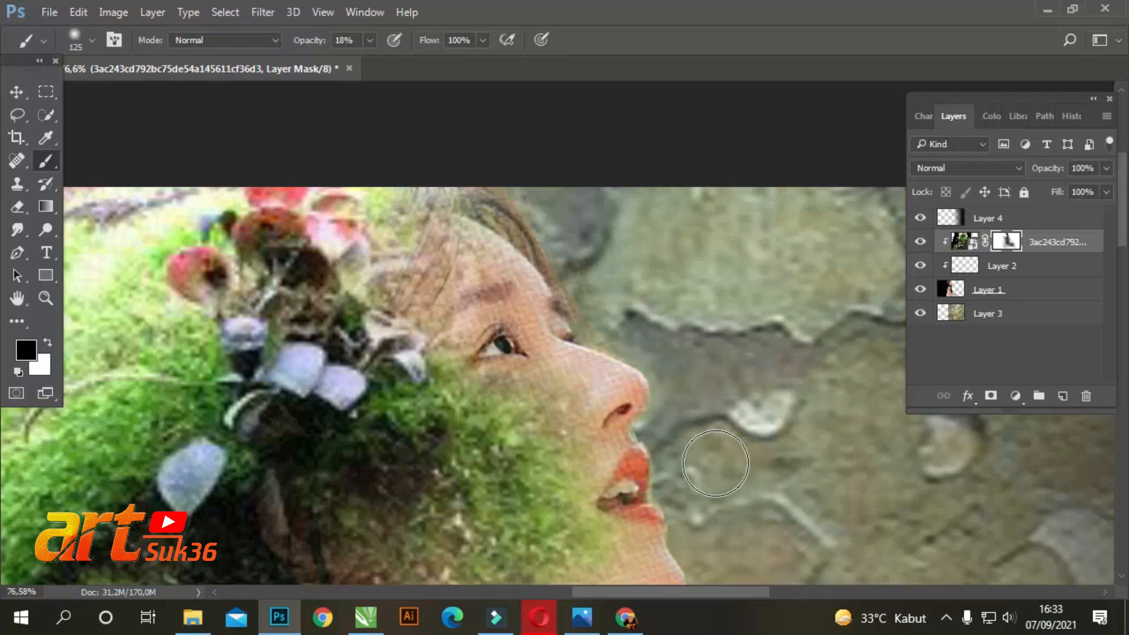
Mask the moss off the lips, nose, brow and chin edge with a 100 px brush at 50% opacity
{"action": "left_click", "coordinate": [370, 40]}
{"action": "left_click_drag", "start_coordinate": [394, 65], "coordinate": [397, 65]}
{"action": "mouse_move", "coordinate": [653, 447]}
{"action": "left_mouse_down"}
{"action": "mouse_move", "coordinate": [651, 488]}
{"action": "mouse_move", "coordinate": [651, 357]}
{"action": "left_mouse_up"}
{"action": "left_click_drag", "start_coordinate": [572, 302], "coordinate": [581, 307]}
{"action": "scroll", "coordinate": [659, 370], "scroll_direction": "down", "scroll_amount": 3}
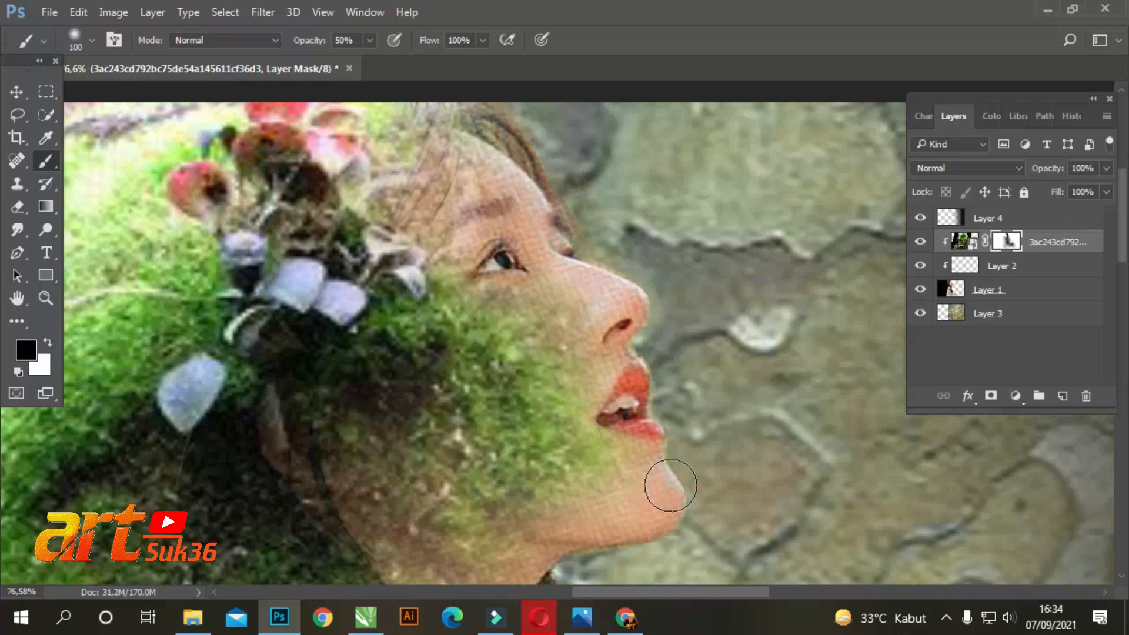
{"action": "scroll", "coordinate": [621, 407], "scroll_direction": "down", "scroll_amount": 3}
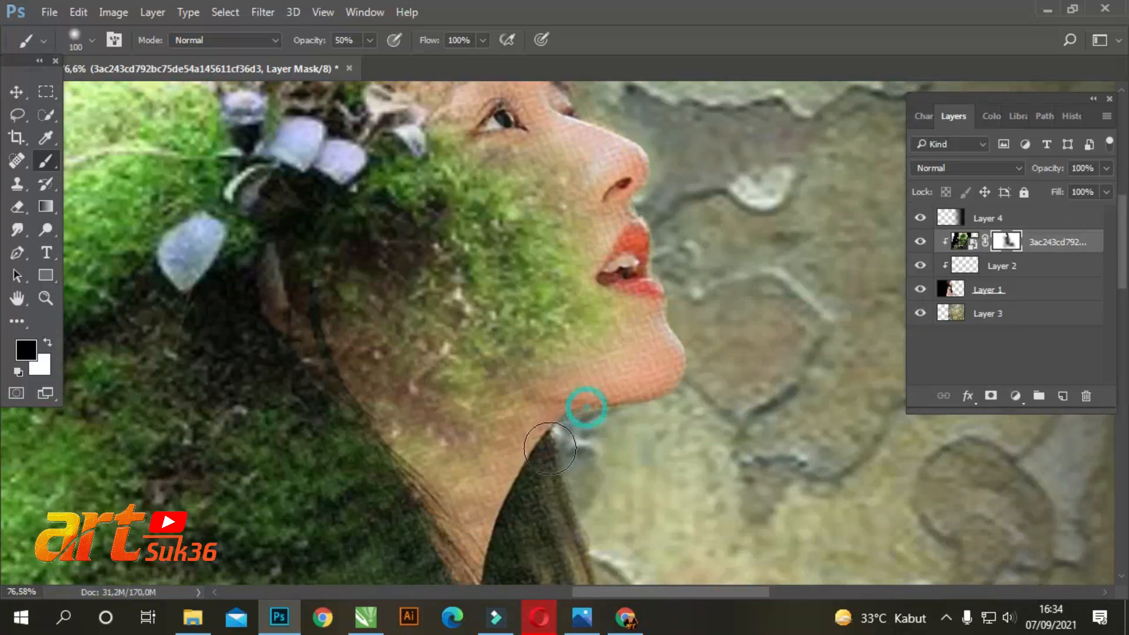
Mask the moss off the lower hair strands and their tips above the outstretched arm
{"action": "scroll", "coordinate": [625, 541], "scroll_direction": "down", "scroll_amount": 4}
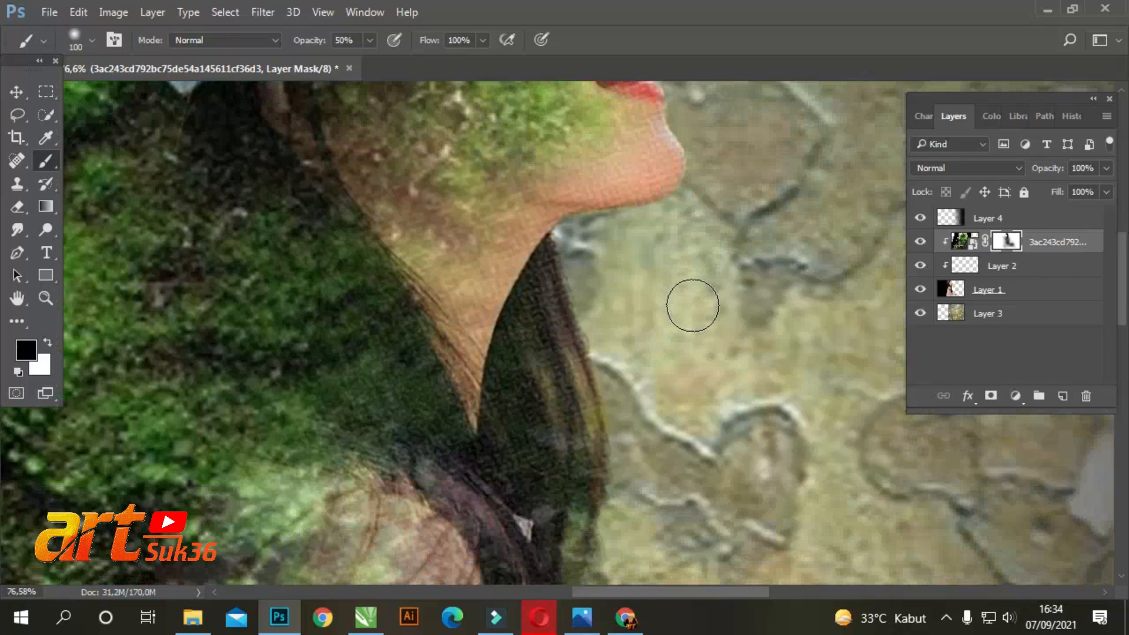
{"action": "scroll", "coordinate": [607, 448], "scroll_direction": "down", "scroll_amount": 8}
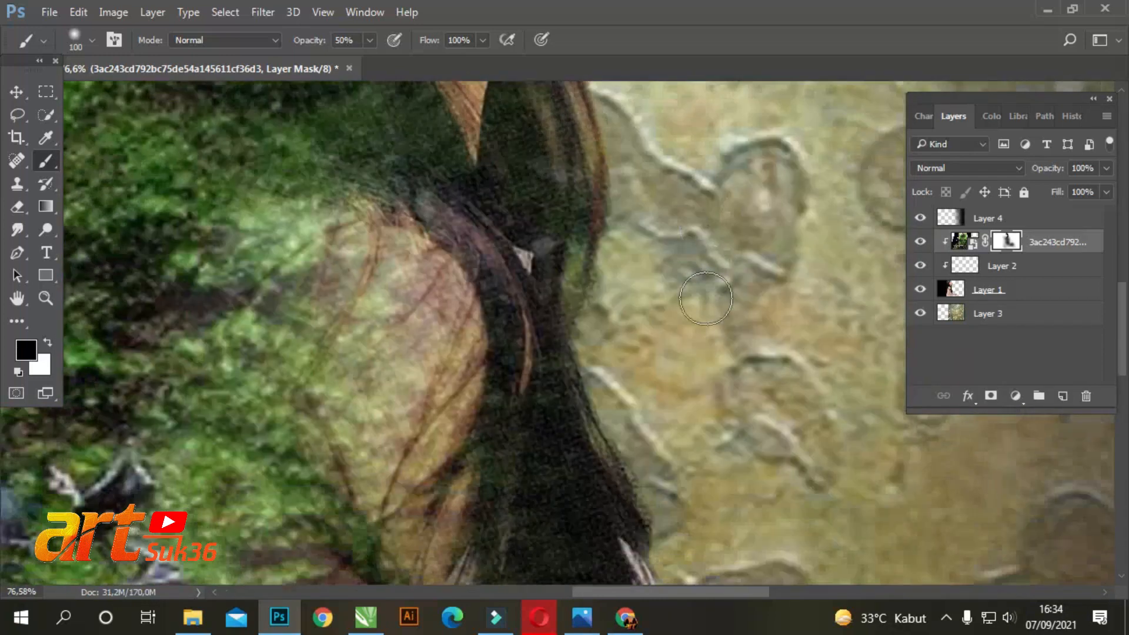
{"action": "scroll", "coordinate": [630, 399], "scroll_direction": "down", "scroll_amount": 6}
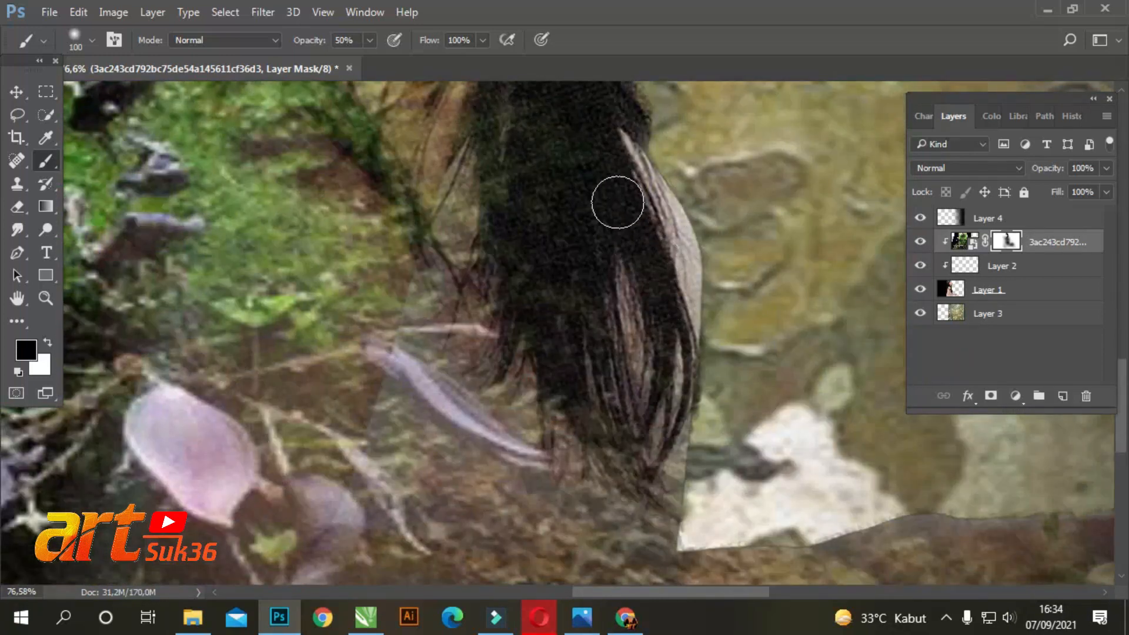
{"action": "left_click_drag", "start_coordinate": [640, 275], "coordinate": [643, 376]}
{"action": "left_click_drag", "start_coordinate": [653, 306], "coordinate": [650, 465]}
{"action": "left_click_drag", "start_coordinate": [661, 413], "coordinate": [645, 466]}
{"action": "mouse_move", "coordinate": [610, 217]}
{"action": "left_mouse_down"}
{"action": "mouse_move", "coordinate": [618, 325]}
{"action": "mouse_move", "coordinate": [681, 463]}
{"action": "left_mouse_up"}
{"action": "scroll", "coordinate": [636, 298], "scroll_direction": "up", "scroll_amount": 4}
{"action": "scroll", "coordinate": [710, 252], "scroll_direction": "down", "scroll_amount": 3}
{"action": "scroll", "coordinate": [695, 383], "scroll_direction": "down", "scroll_amount": 5}
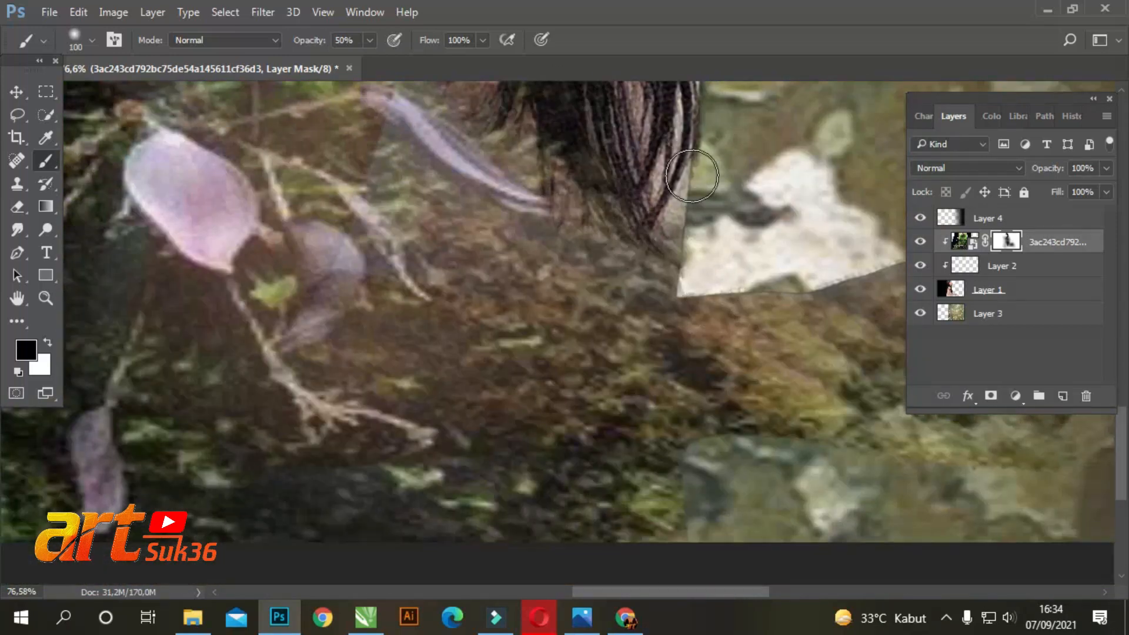
{"action": "mouse_move", "coordinate": [691, 145]}
{"action": "left_mouse_down"}
{"action": "mouse_move", "coordinate": [675, 259]}
{"action": "mouse_move", "coordinate": [681, 247]}
{"action": "left_mouse_up"}
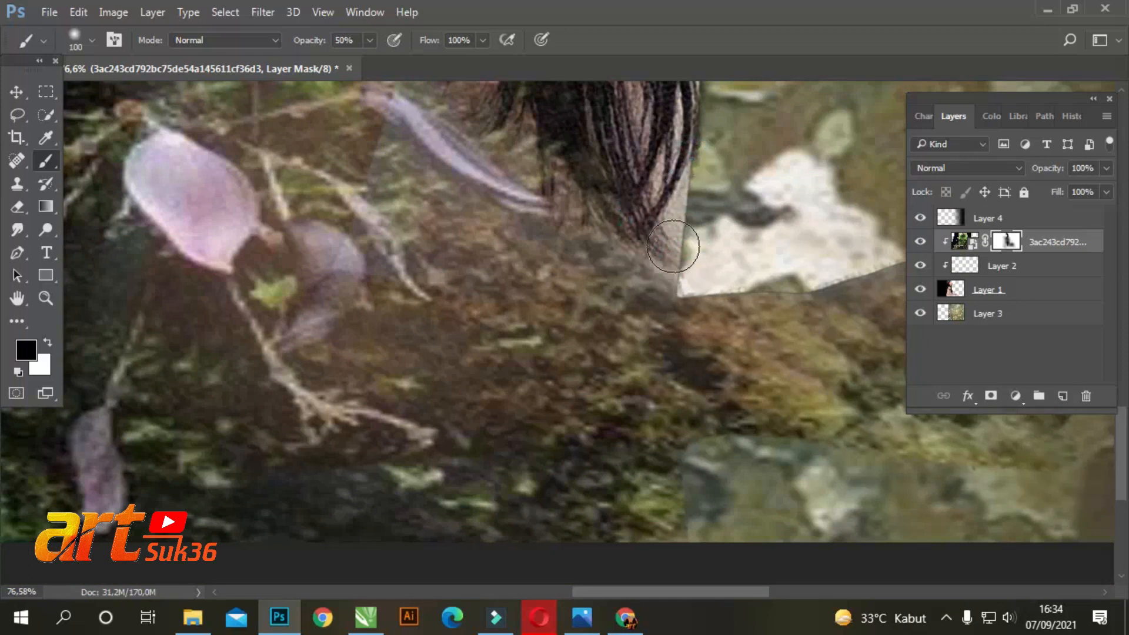
Mask the moss off the woman's neck and the hair bordering it
{"action": "scroll", "coordinate": [725, 195], "scroll_direction": "up", "scroll_amount": 2}
{"action": "scroll", "coordinate": [725, 195], "scroll_direction": "down", "scroll_amount": 6}
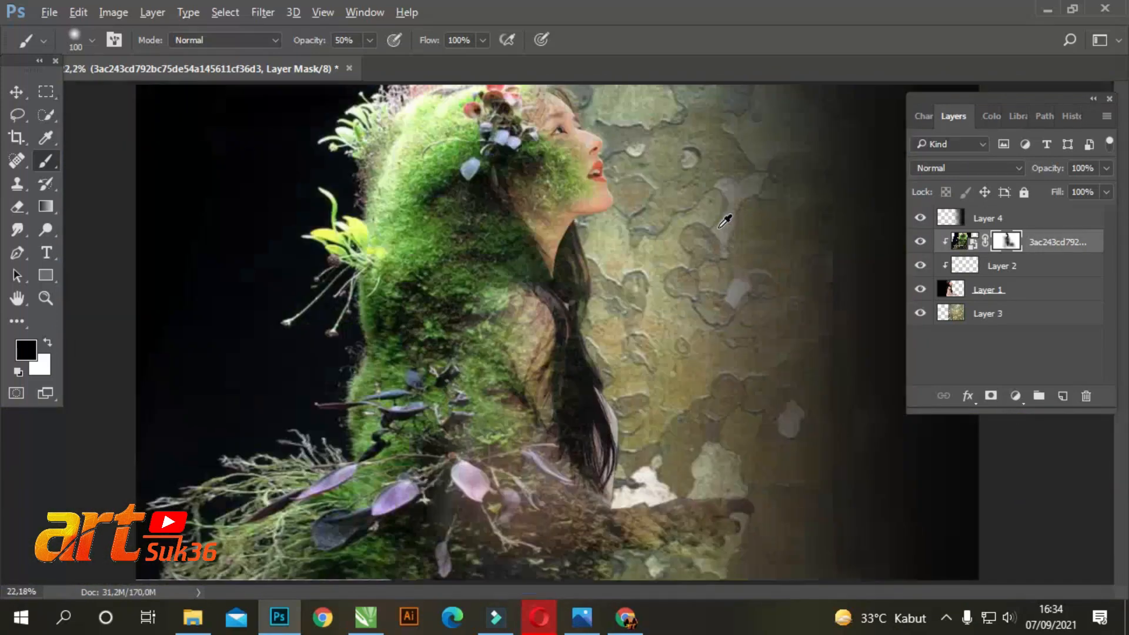
{"action": "scroll", "coordinate": [588, 218], "scroll_direction": "up", "scroll_amount": 4}
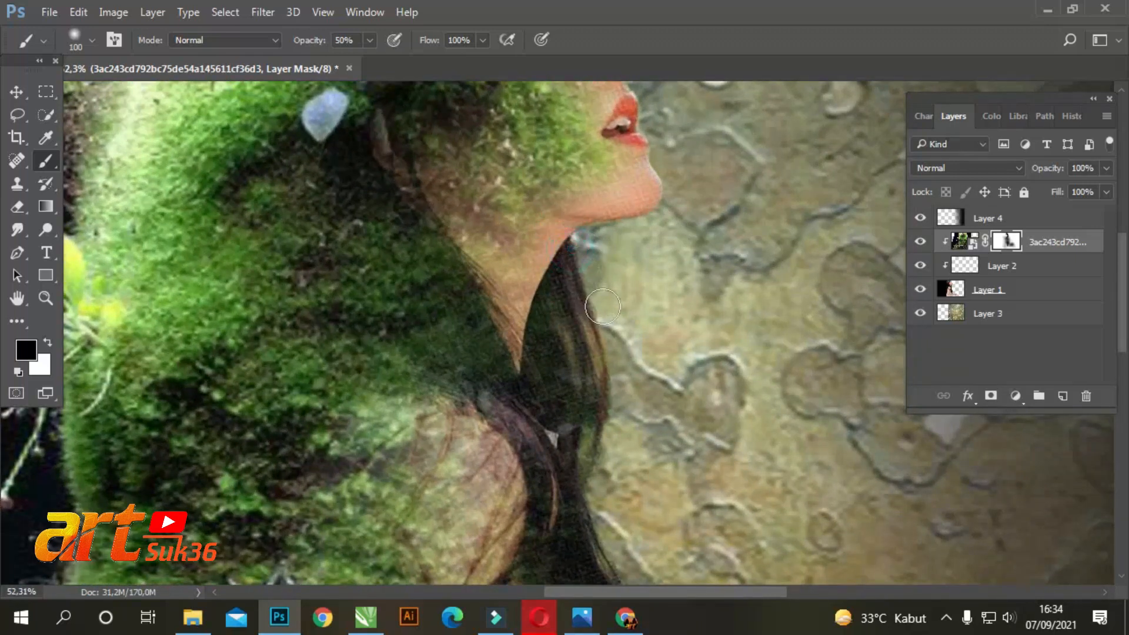
{"action": "mouse_move", "coordinate": [568, 296]}
{"action": "left_mouse_down"}
{"action": "mouse_move", "coordinate": [559, 325]}
{"action": "mouse_move", "coordinate": [548, 295]}
{"action": "mouse_move", "coordinate": [533, 334]}
{"action": "mouse_move", "coordinate": [510, 316]}
{"action": "left_mouse_up"}
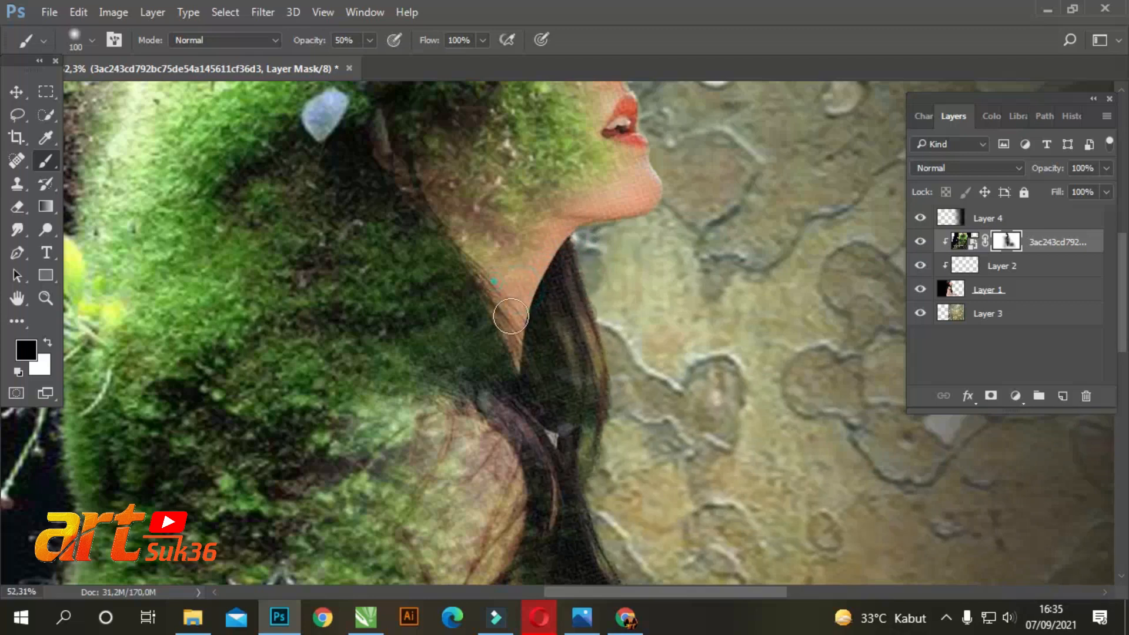
{"action": "mouse_move", "coordinate": [464, 243]}
{"action": "left_mouse_down"}
{"action": "mouse_move", "coordinate": [497, 289]}
{"action": "mouse_move", "coordinate": [452, 234]}
{"action": "mouse_move", "coordinate": [501, 338]}
{"action": "left_mouse_up"}
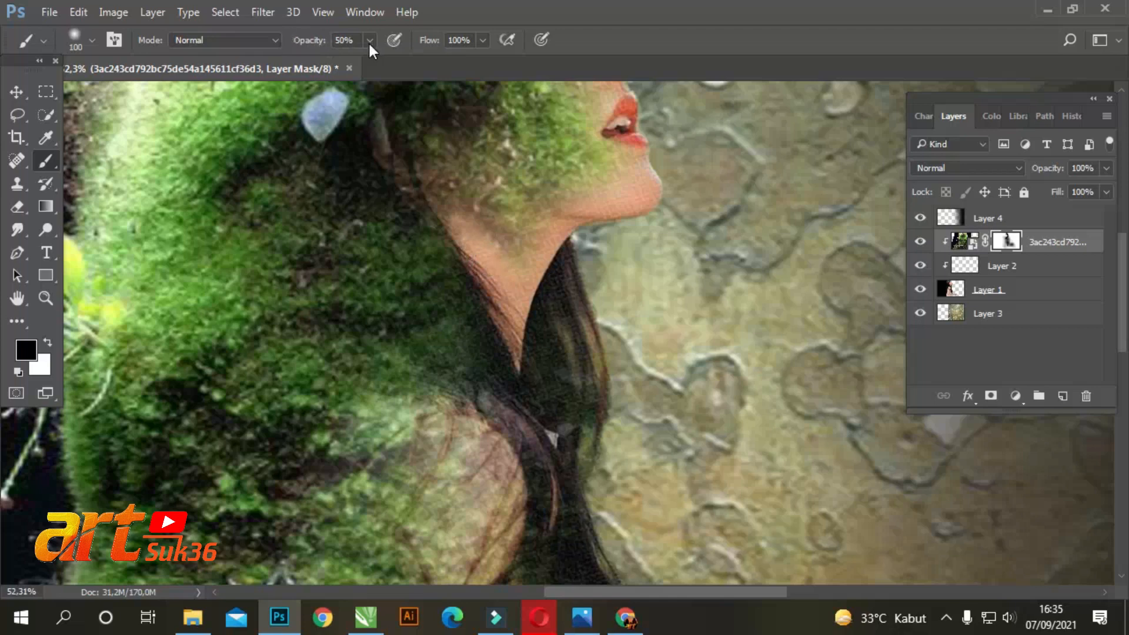
Softly mask the moss off the woman's ear, lowering the black brush to 17% opacity and then using 125 px at 10%
{"action": "left_click", "coordinate": [400, 167]}
{"action": "scroll", "coordinate": [449, 253], "scroll_direction": "up", "scroll_amount": 3}
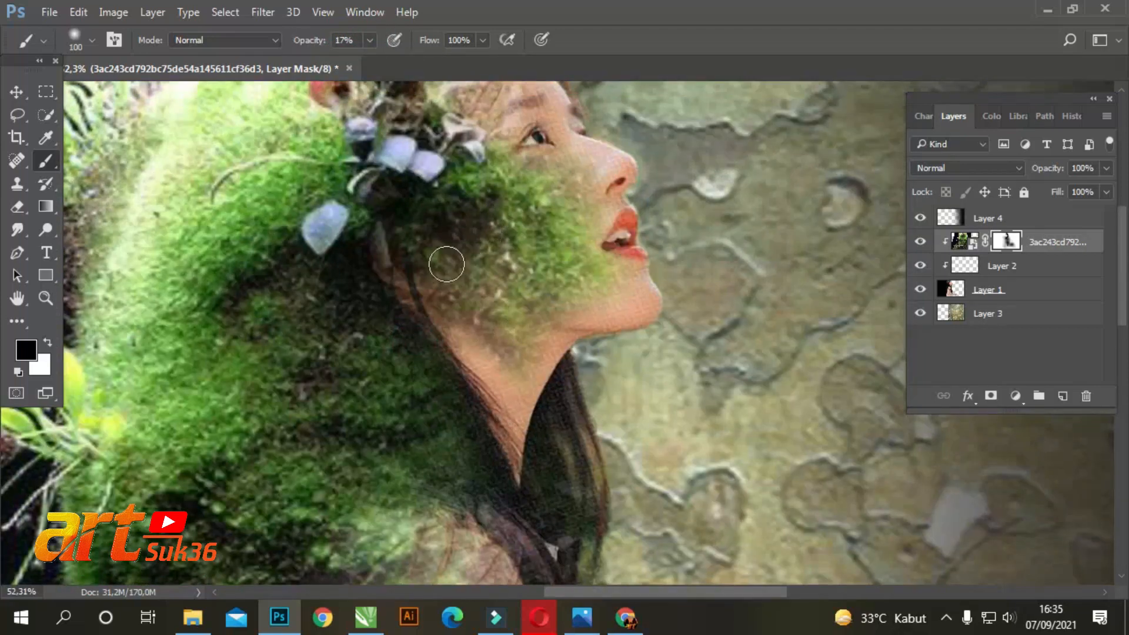
{"action": "left_click_drag", "start_coordinate": [383, 324], "coordinate": [430, 384]}
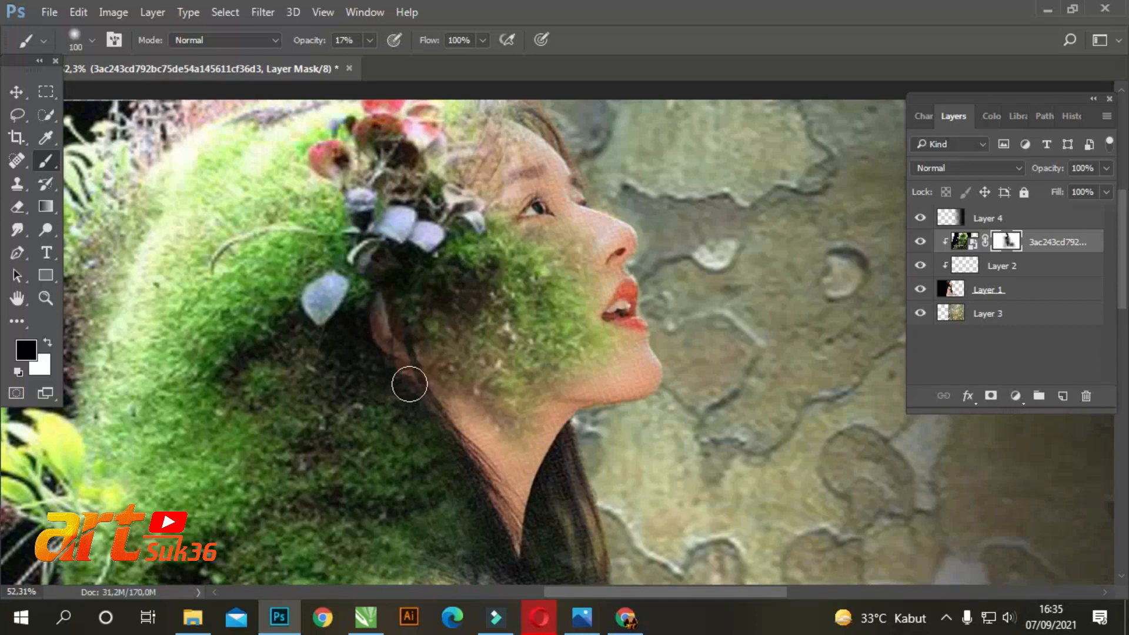
{"action": "scroll", "coordinate": [386, 325], "scroll_direction": "up", "scroll_amount": 1}
{"action": "scroll", "coordinate": [390, 364], "scroll_direction": "up", "scroll_amount": 5}
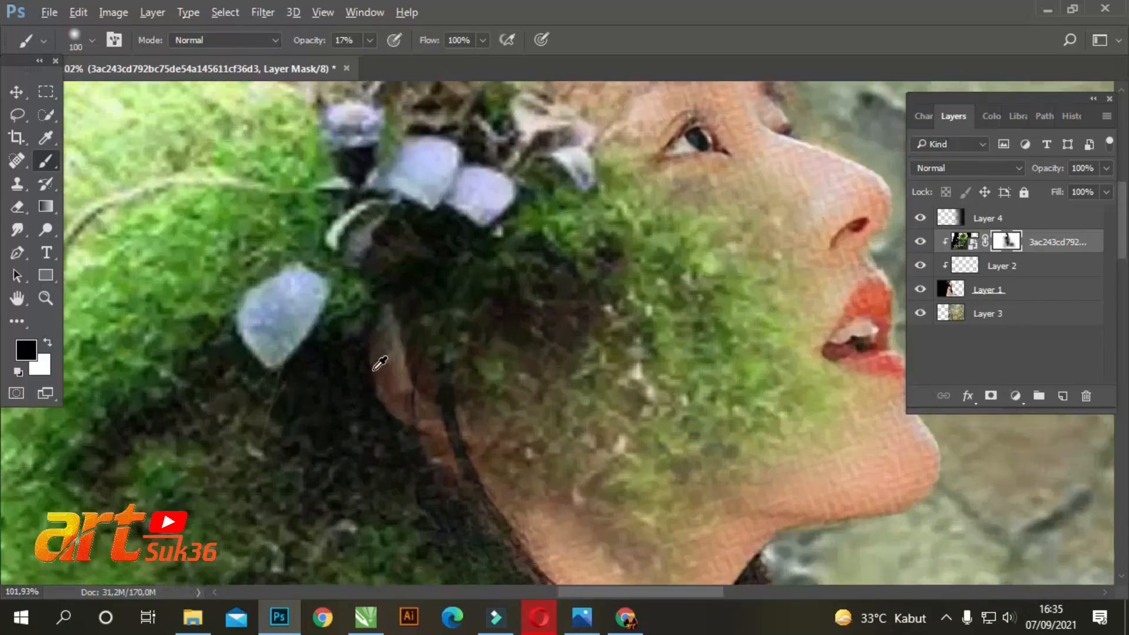
{"action": "key", "text": "bracketright"}
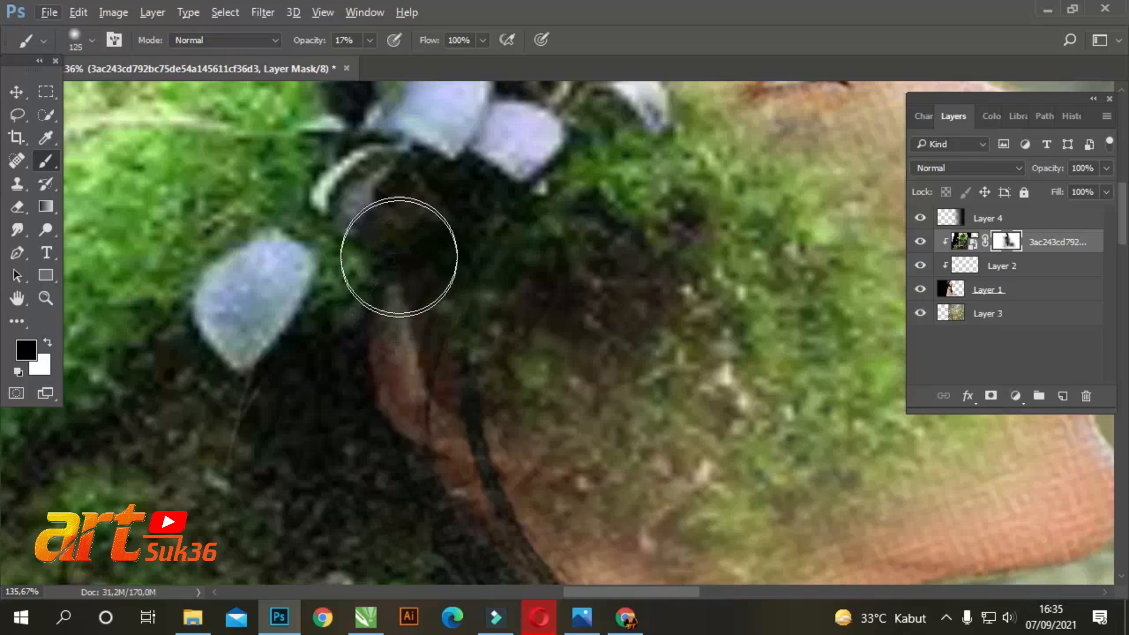
{"action": "left_click_drag", "start_coordinate": [368, 62], "coordinate": [361, 63]}
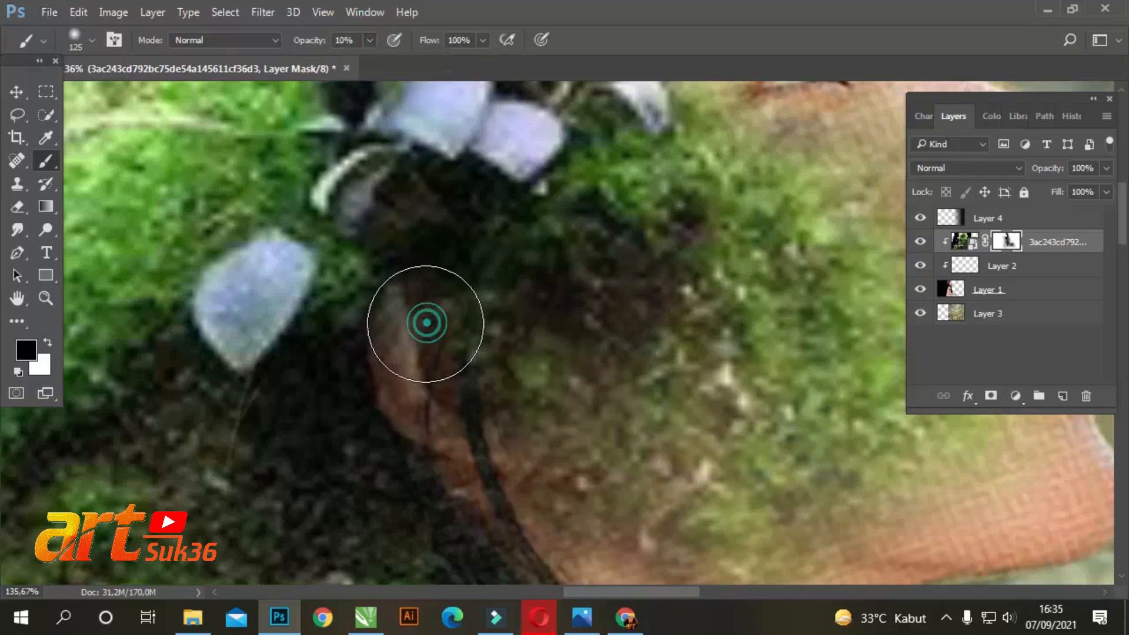
{"action": "mouse_move", "coordinate": [423, 388]}
{"action": "left_mouse_down"}
{"action": "mouse_move", "coordinate": [453, 492]}
{"action": "mouse_move", "coordinate": [562, 456]}
{"action": "left_mouse_up"}
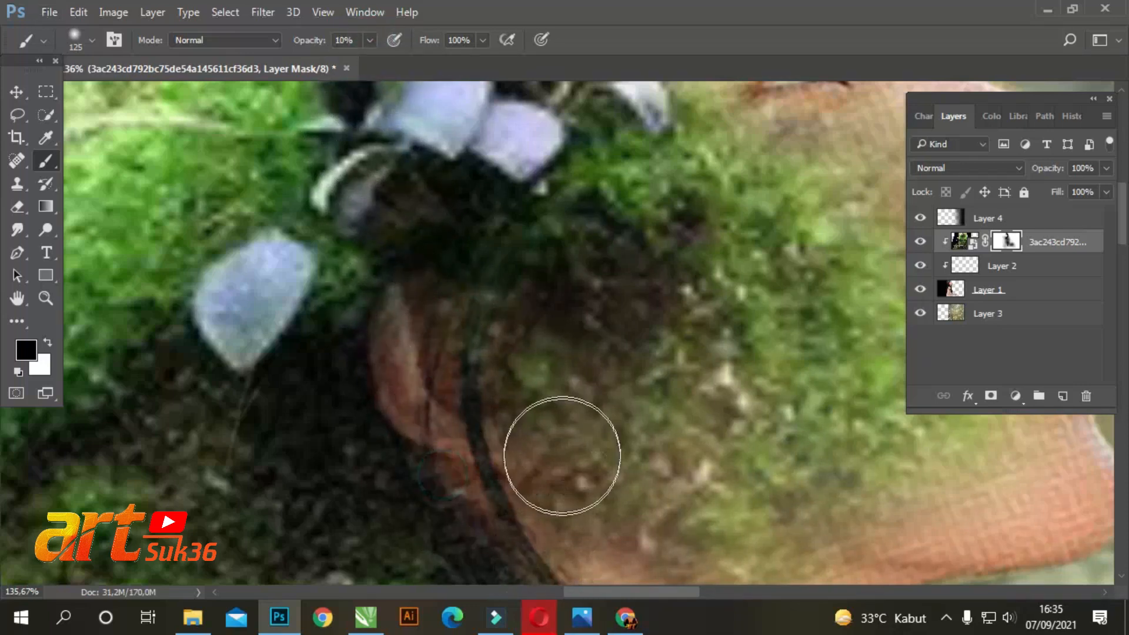
Mask the moss off the hair behind the ear and down along the neck with the 125 px brush at 10% opacity
{"action": "scroll", "coordinate": [503, 320], "scroll_direction": "down", "scroll_amount": 3}
{"action": "left_click_drag", "start_coordinate": [374, 302], "coordinate": [396, 352]}
{"action": "mouse_move", "coordinate": [320, 347]}
{"action": "left_mouse_down"}
{"action": "mouse_move", "coordinate": [373, 421]}
{"action": "mouse_move", "coordinate": [421, 386]}
{"action": "left_mouse_up"}
{"action": "scroll", "coordinate": [487, 359], "scroll_direction": "down", "scroll_amount": 3}
{"action": "left_click_drag", "start_coordinate": [489, 419], "coordinate": [580, 517]}
{"action": "left_click_drag", "start_coordinate": [496, 447], "coordinate": [560, 504]}
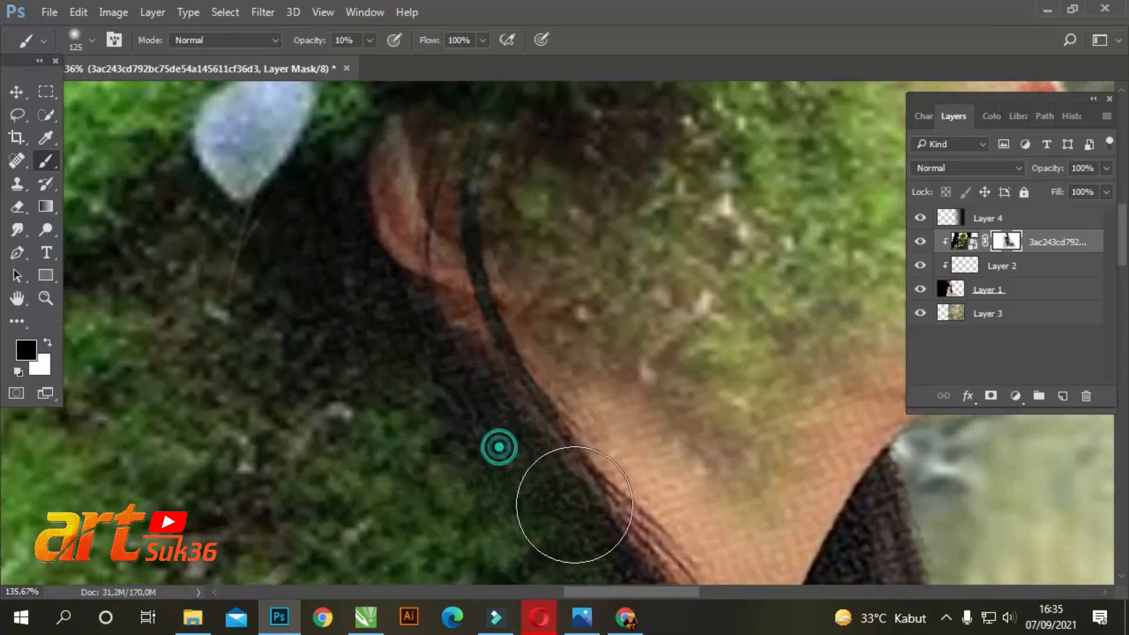
{"action": "scroll", "coordinate": [560, 504], "scroll_direction": "down", "scroll_amount": 3}
{"action": "left_click_drag", "start_coordinate": [504, 331], "coordinate": [633, 480]}
{"action": "scroll", "coordinate": [468, 240], "scroll_direction": "up", "scroll_amount": 10}
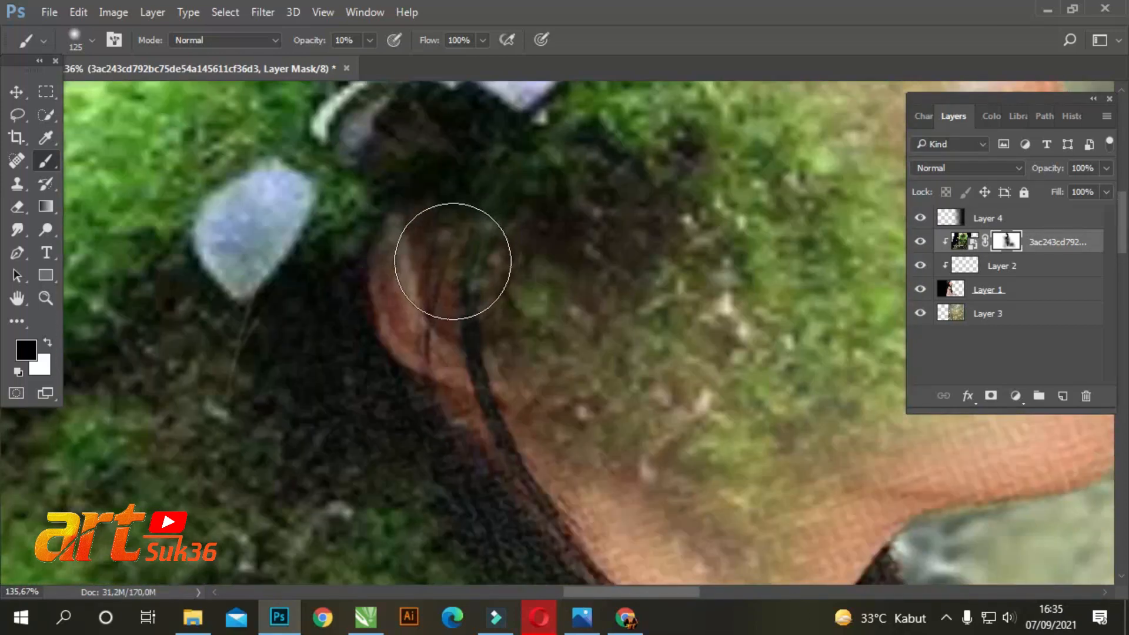
{"action": "mouse_move", "coordinate": [428, 387]}
{"action": "left_mouse_down"}
{"action": "mouse_move", "coordinate": [454, 418]}
{"action": "mouse_move", "coordinate": [437, 447]}
{"action": "mouse_move", "coordinate": [436, 372]}
{"action": "mouse_move", "coordinate": [417, 437]}
{"action": "mouse_move", "coordinate": [425, 503]}
{"action": "mouse_move", "coordinate": [415, 439]}
{"action": "mouse_move", "coordinate": [412, 451]}
{"action": "mouse_move", "coordinate": [468, 500]}
{"action": "left_mouse_up"}
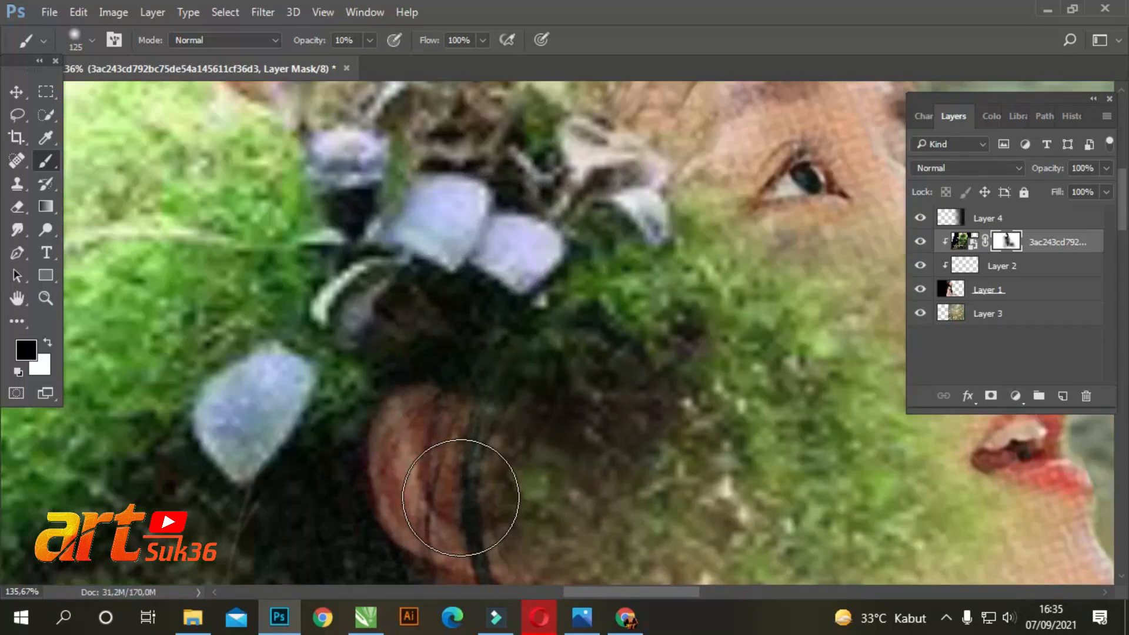
Examine the moss blending on the face, shoulder, hair and outstretched arm, and in the composite as a whole
{"action": "scroll", "coordinate": [417, 438], "scroll_direction": "down", "scroll_amount": 9}
{"action": "scroll", "coordinate": [410, 404], "scroll_direction": "down", "scroll_amount": 6}
{"action": "scroll", "coordinate": [506, 477], "scroll_direction": "down", "scroll_amount": 4}
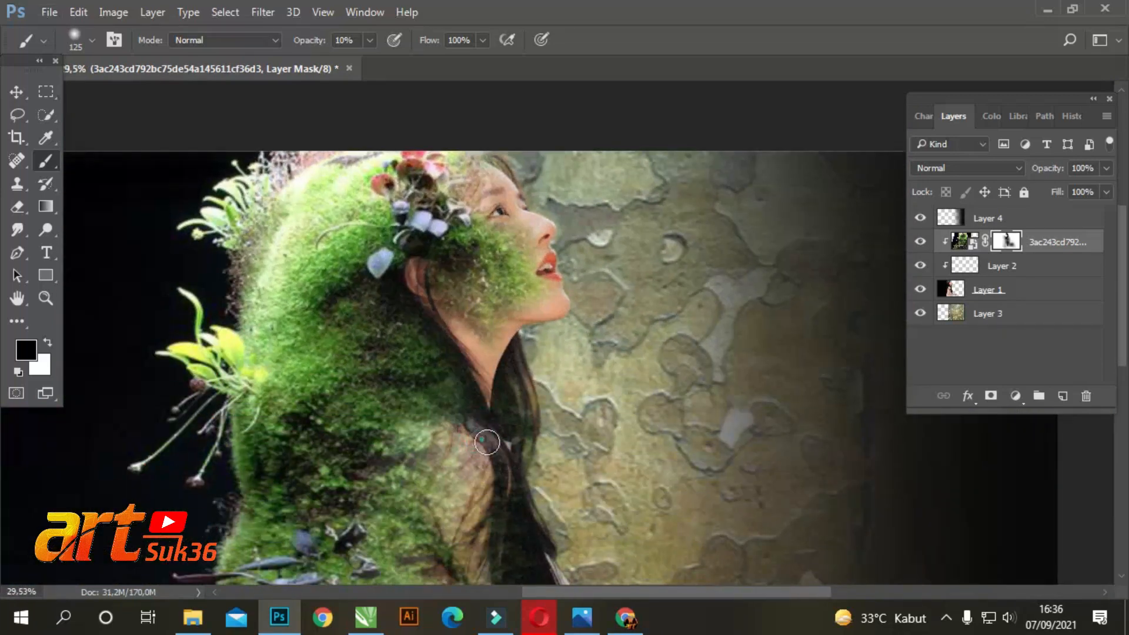
{"action": "scroll", "coordinate": [496, 510], "scroll_direction": "down", "scroll_amount": 3}
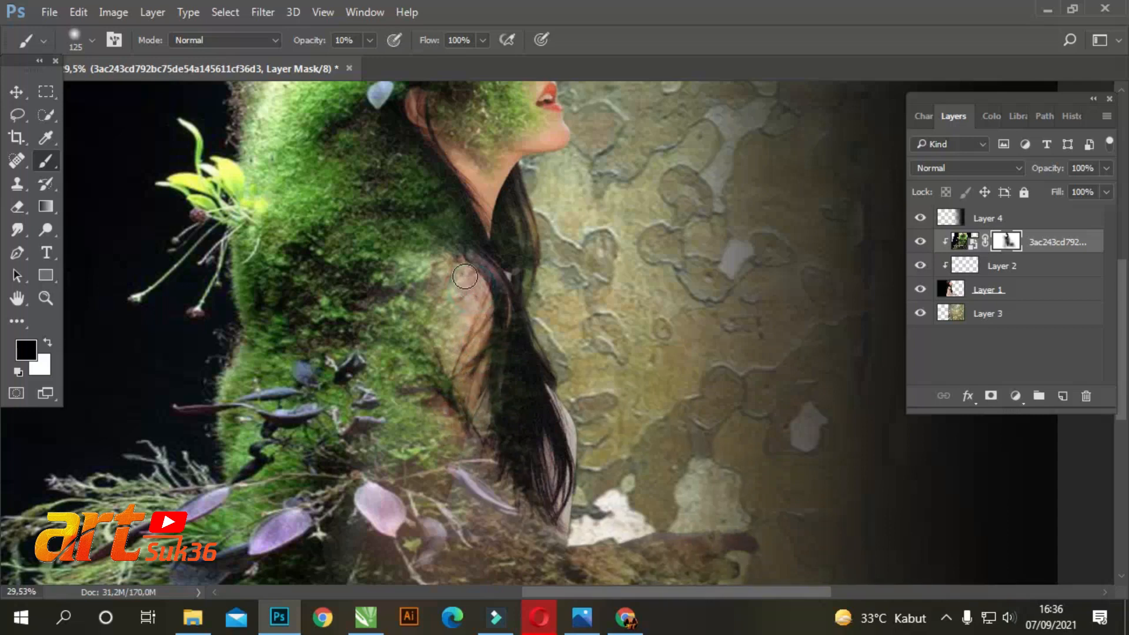
{"action": "scroll", "coordinate": [420, 434], "scroll_direction": "down", "scroll_amount": 3}
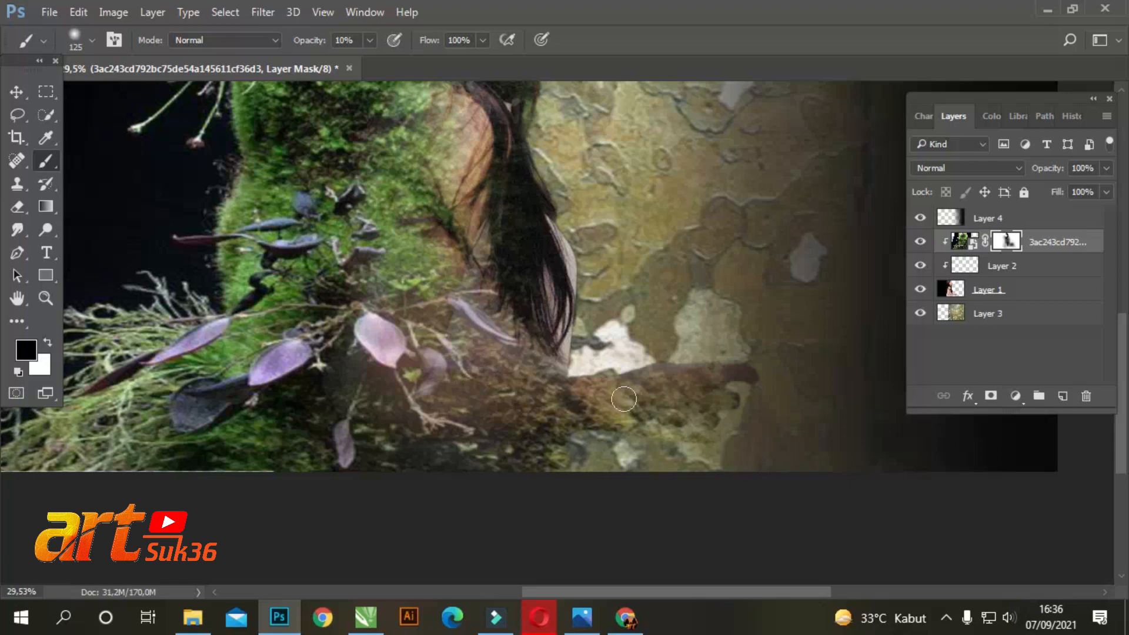
{"action": "scroll", "coordinate": [606, 378], "scroll_direction": "down", "scroll_amount": 5, "text": "alt"}
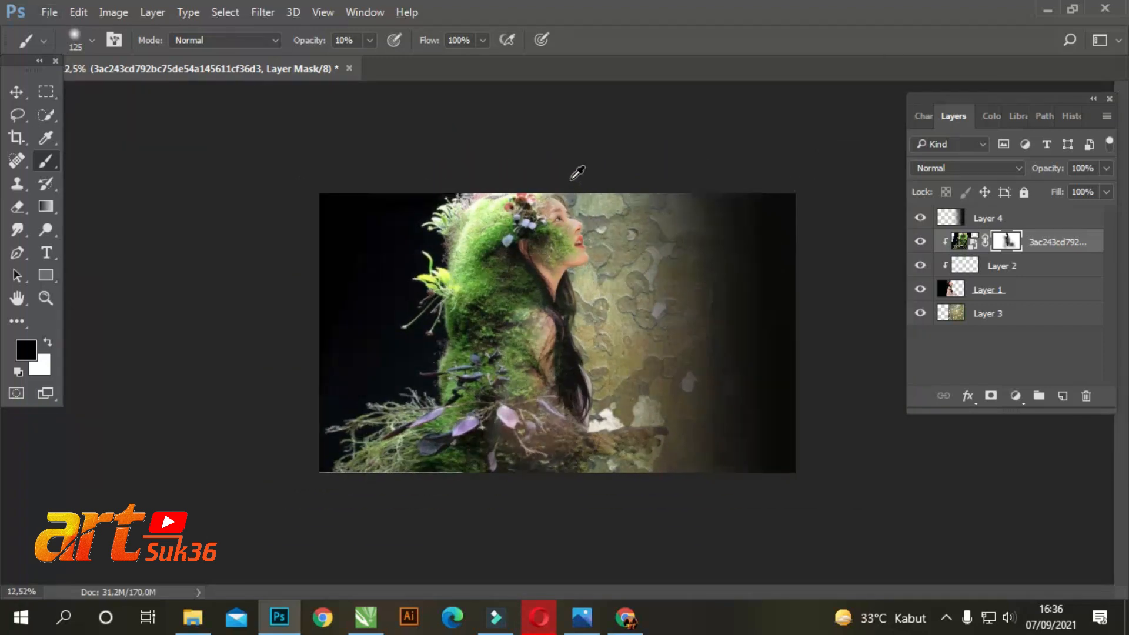
{"action": "scroll", "coordinate": [578, 172], "scroll_direction": "up", "scroll_amount": 6, "text": "alt"}
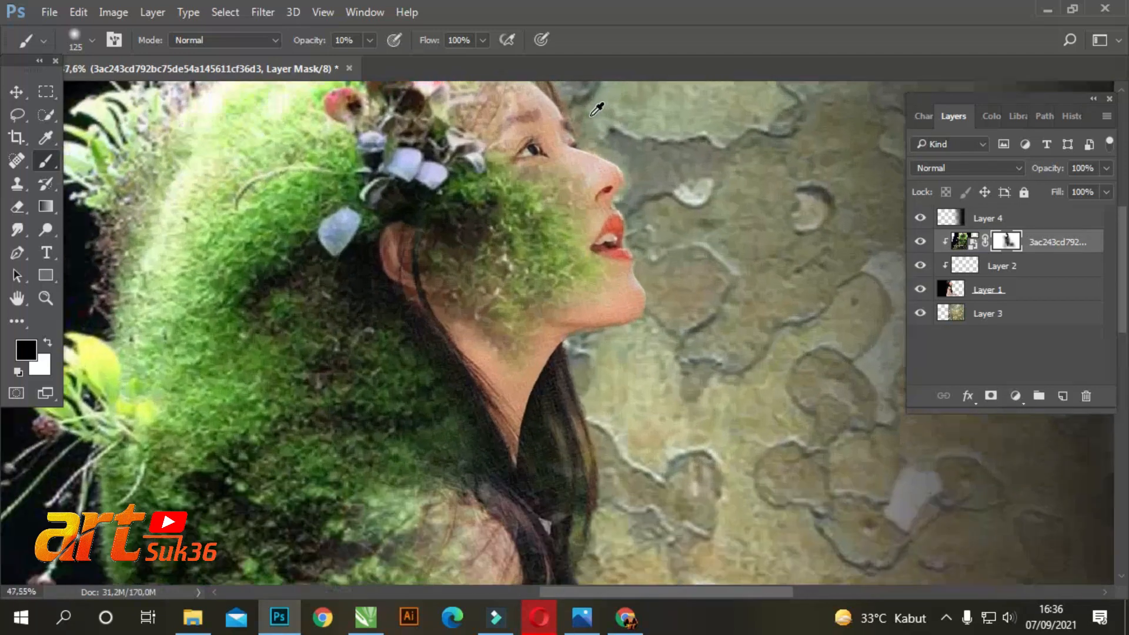
{"action": "scroll", "coordinate": [618, 181], "scroll_direction": "down", "scroll_amount": 8}
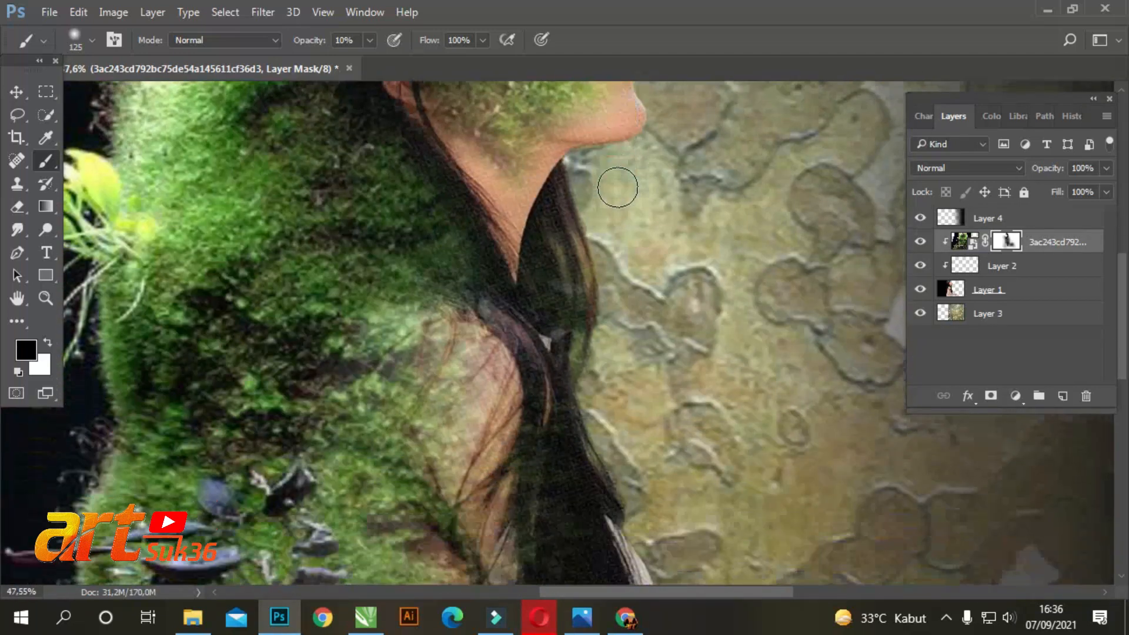
Touch up the moss mask around the lower leaves, shoulder and hair by the ear with a 50 px brush at 10% opacity
{"action": "scroll", "coordinate": [617, 188], "scroll_direction": "down", "scroll_amount": 6}
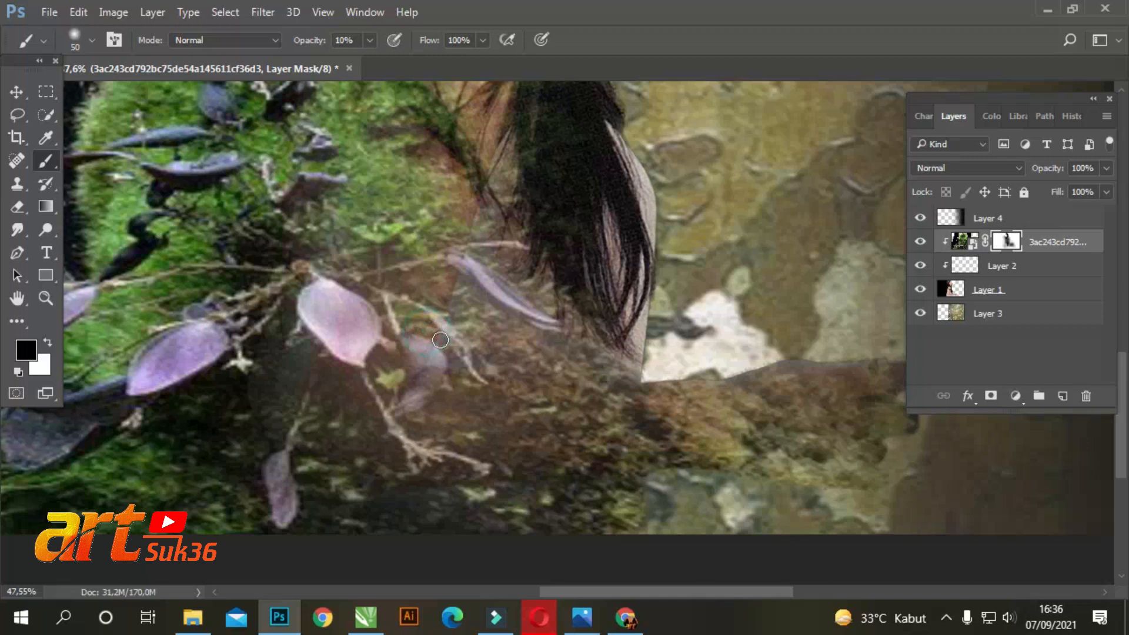
{"action": "scroll", "coordinate": [487, 244], "scroll_direction": "up", "scroll_amount": 2}
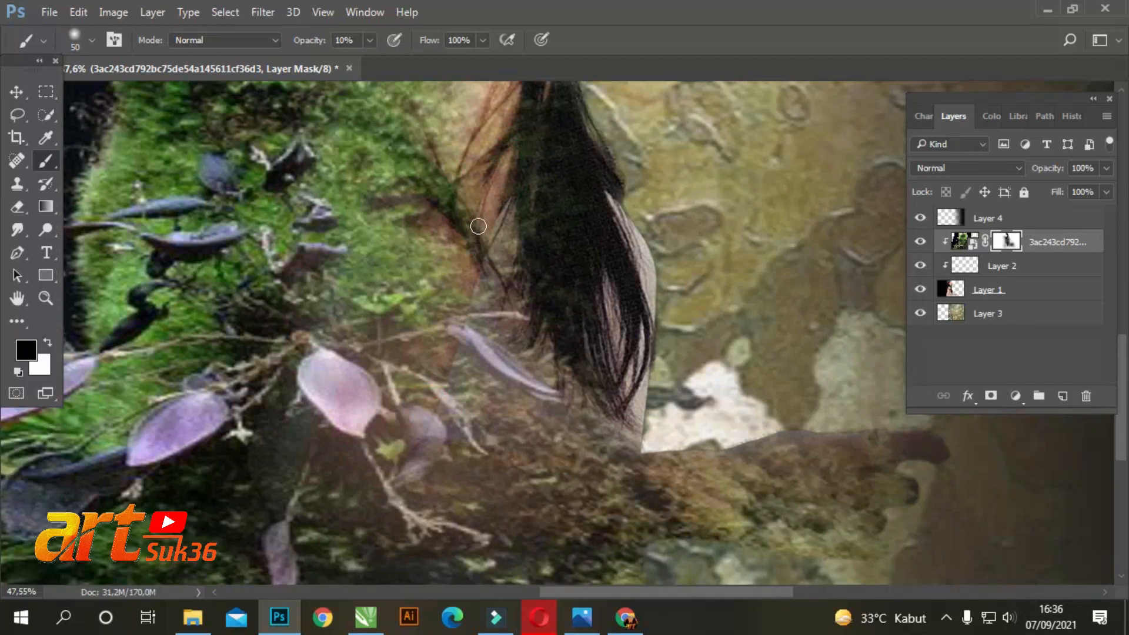
{"action": "scroll", "coordinate": [473, 210], "scroll_direction": "up", "scroll_amount": 5}
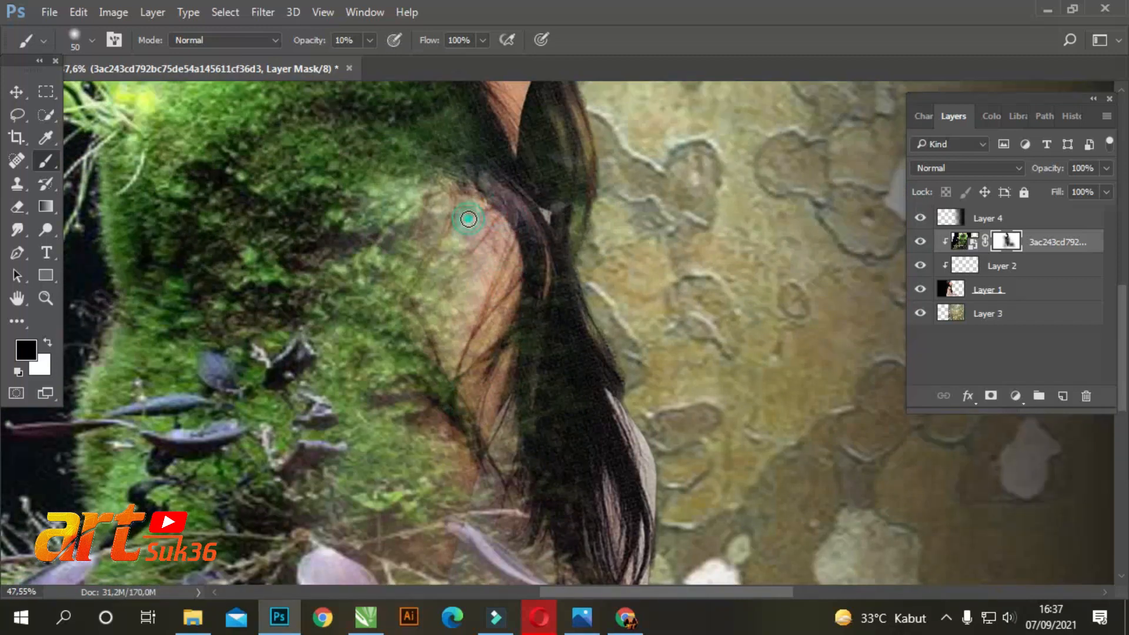
{"action": "scroll", "coordinate": [499, 237], "scroll_direction": "up", "scroll_amount": 8}
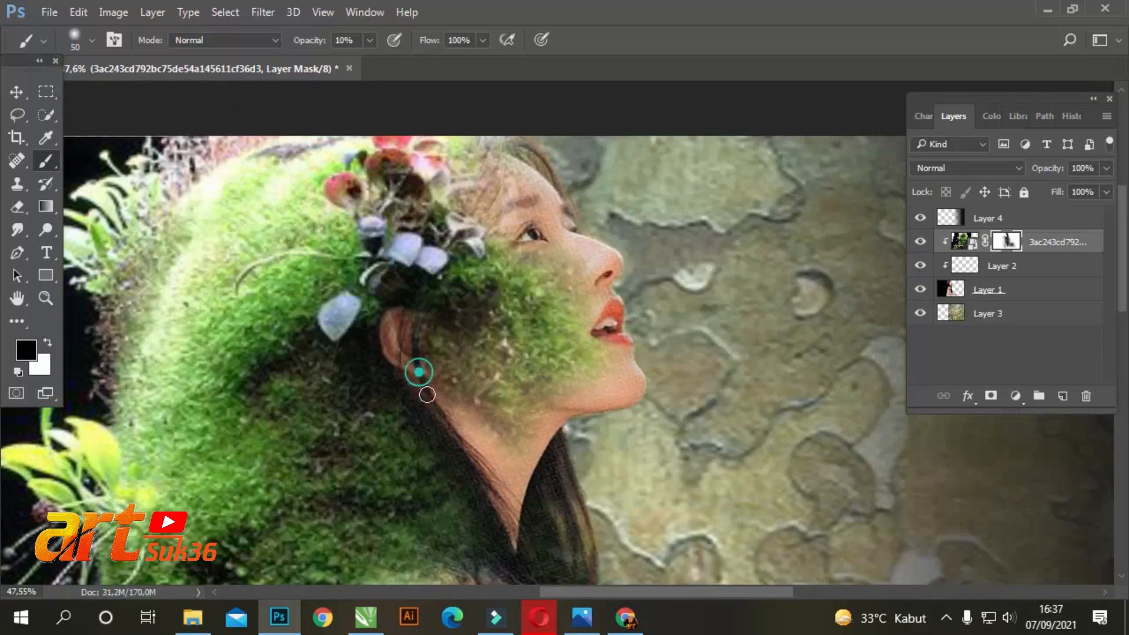
{"action": "scroll", "coordinate": [427, 394], "scroll_direction": "up", "scroll_amount": 3}
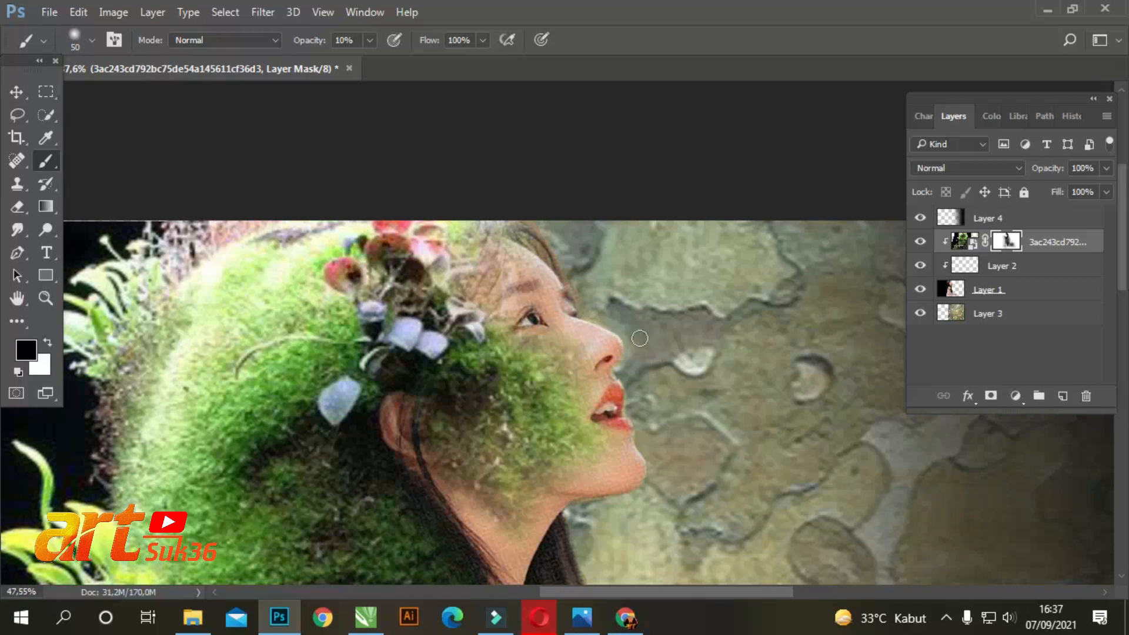
Softly mask the moss along the outstretched arm and below the hair tips with a 250 px brush at 10% opacity
{"action": "scroll", "coordinate": [640, 338], "scroll_direction": "down", "scroll_amount": 6}
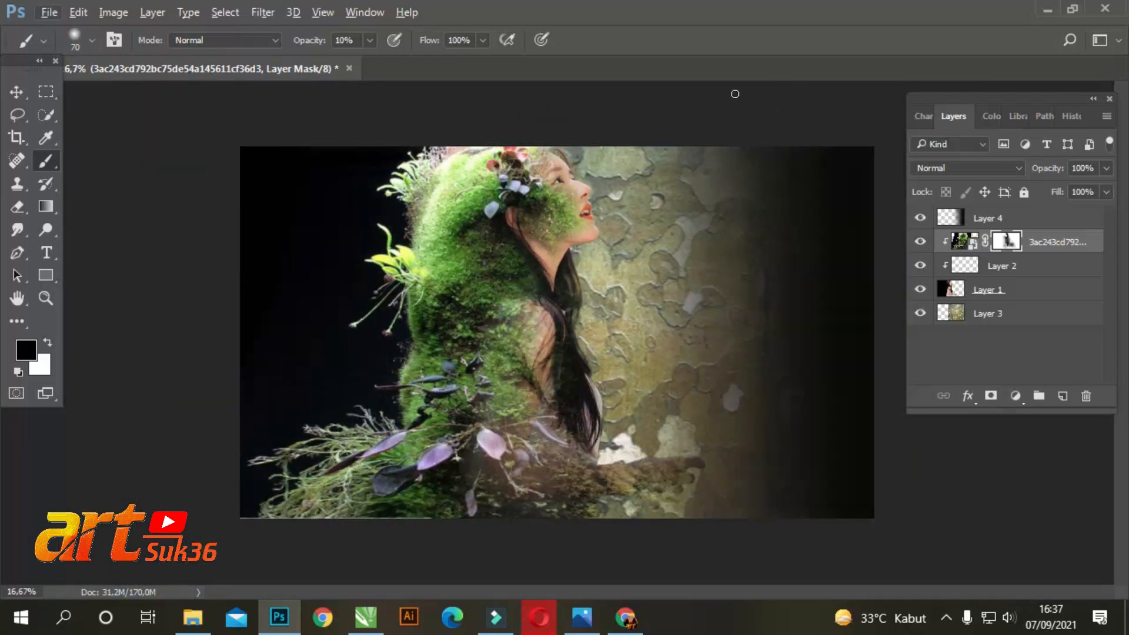
{"action": "left_click_drag", "start_coordinate": [683, 490], "coordinate": [657, 505]}
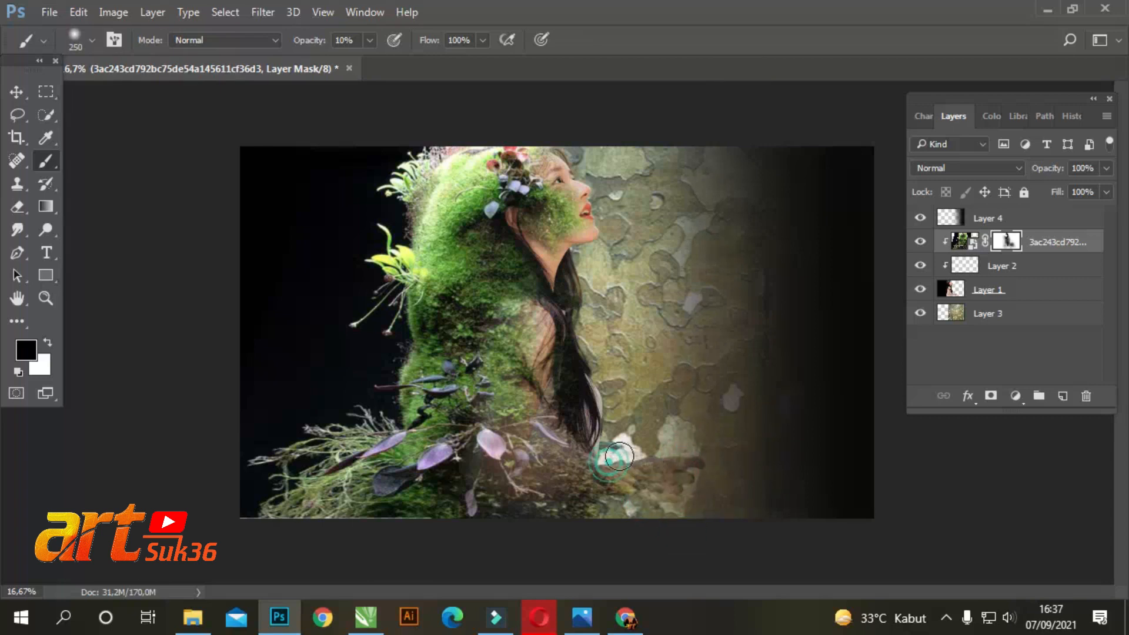
{"action": "left_click", "coordinate": [586, 474]}
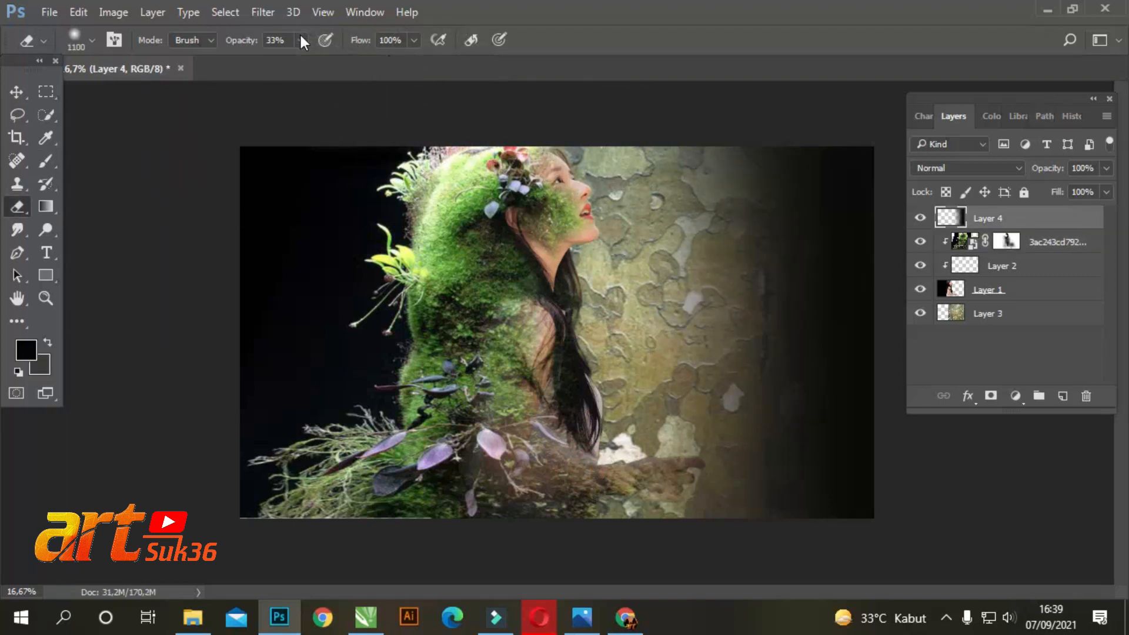
Soften the black fade on Layer 4 over the bark and woman, using an 1100 px eraser at 11% opacity
{"action": "left_click_drag", "start_coordinate": [612, 180], "coordinate": [579, 479]}
{"action": "mouse_move", "coordinate": [558, 178]}
{"action": "left_mouse_down"}
{"action": "mouse_move", "coordinate": [575, 407]}
{"action": "mouse_move", "coordinate": [611, 421]}
{"action": "left_mouse_up"}
{"action": "left_click_drag", "start_coordinate": [601, 146], "coordinate": [635, 410]}
{"action": "left_click_drag", "start_coordinate": [678, 230], "coordinate": [654, 437]}
{"action": "left_click_drag", "start_coordinate": [633, 325], "coordinate": [606, 539]}
{"action": "mouse_move", "coordinate": [547, 228]}
{"action": "left_mouse_down"}
{"action": "mouse_move", "coordinate": [514, 434]}
{"action": "mouse_move", "coordinate": [515, 175]}
{"action": "mouse_move", "coordinate": [494, 514]}
{"action": "mouse_move", "coordinate": [499, 192]}
{"action": "mouse_move", "coordinate": [660, 96]}
{"action": "mouse_move", "coordinate": [661, 235]}
{"action": "mouse_move", "coordinate": [686, 378]}
{"action": "mouse_move", "coordinate": [702, 210]}
{"action": "mouse_move", "coordinate": [709, 462]}
{"action": "left_mouse_up"}
{"action": "mouse_move", "coordinate": [512, 118]}
{"action": "left_mouse_down"}
{"action": "mouse_move", "coordinate": [471, 314]}
{"action": "mouse_move", "coordinate": [513, 463]}
{"action": "left_mouse_up"}
{"action": "left_click_drag", "start_coordinate": [506, 207], "coordinate": [463, 497]}
{"action": "left_click", "coordinate": [646, 156]}
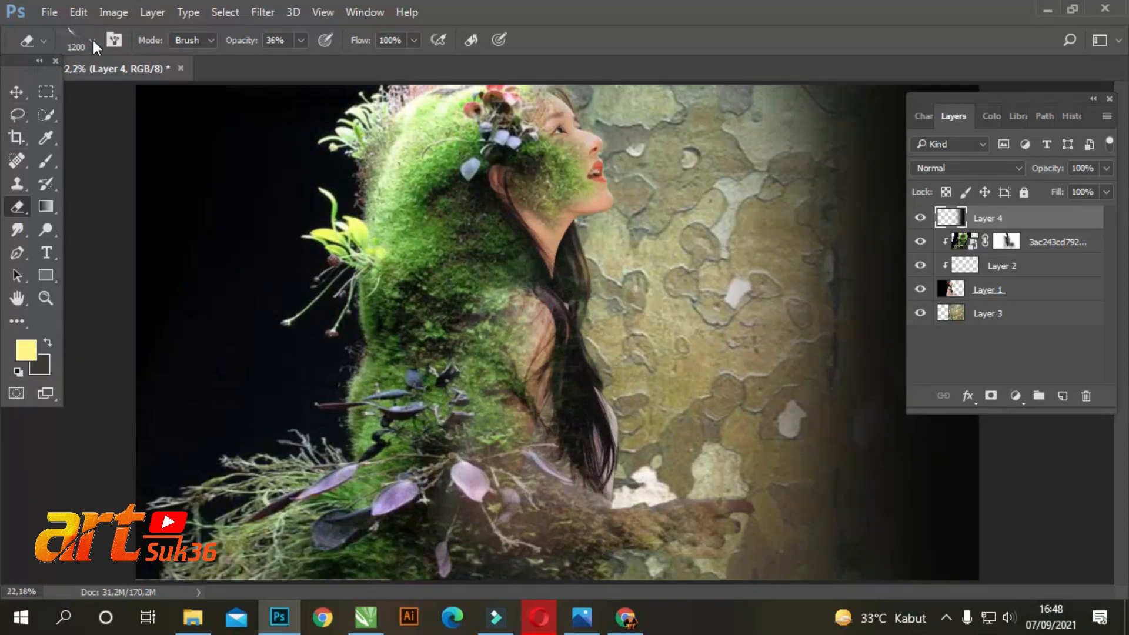
Give the eraser the 2500 px lightning-shaped tip, reduce it to 2000 px and rotate it
{"action": "left_click", "coordinate": [92, 42]}
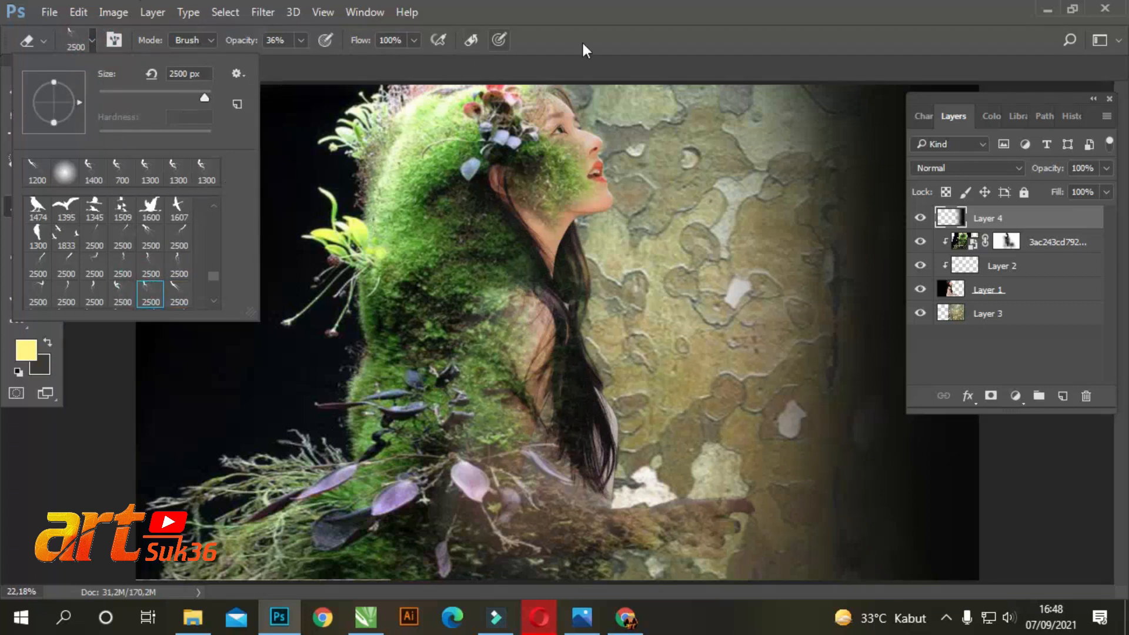
{"action": "left_click", "coordinate": [662, 17]}
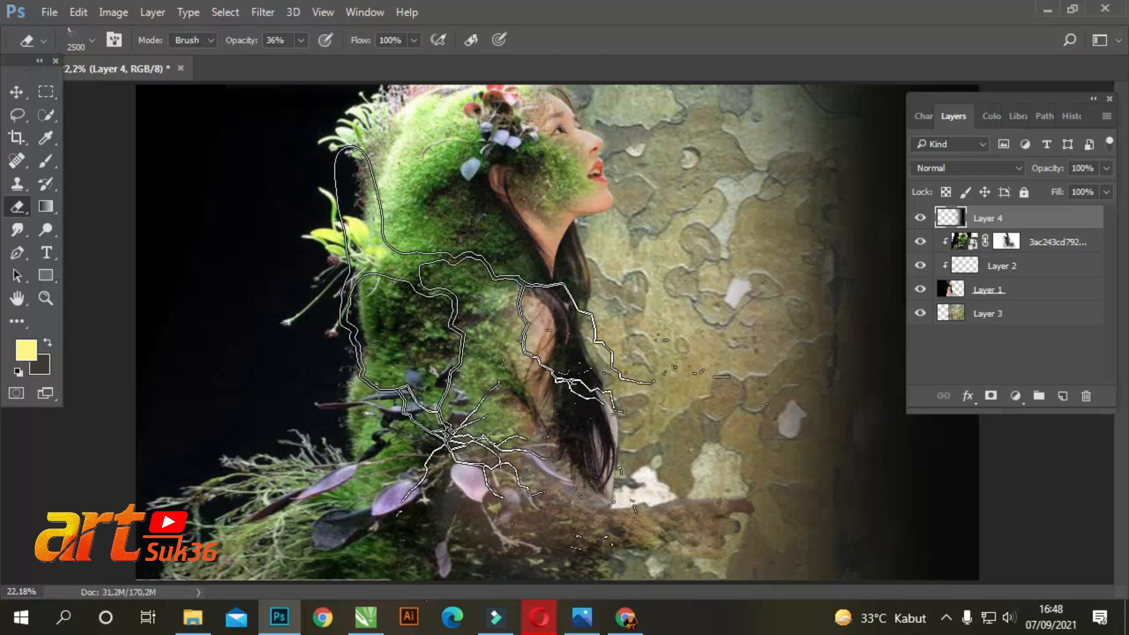
{"action": "key", "text": "bracketleft"}
{"action": "right_click", "coordinate": [538, 329]}
{"action": "left_click_drag", "start_coordinate": [611, 380], "coordinate": [612, 383]}
{"action": "mouse_move", "coordinate": [537, 407]}
{"action": "left_mouse_down"}
{"action": "mouse_move", "coordinate": [535, 396]}
{"action": "mouse_move", "coordinate": [568, 400]}
{"action": "left_mouse_up"}
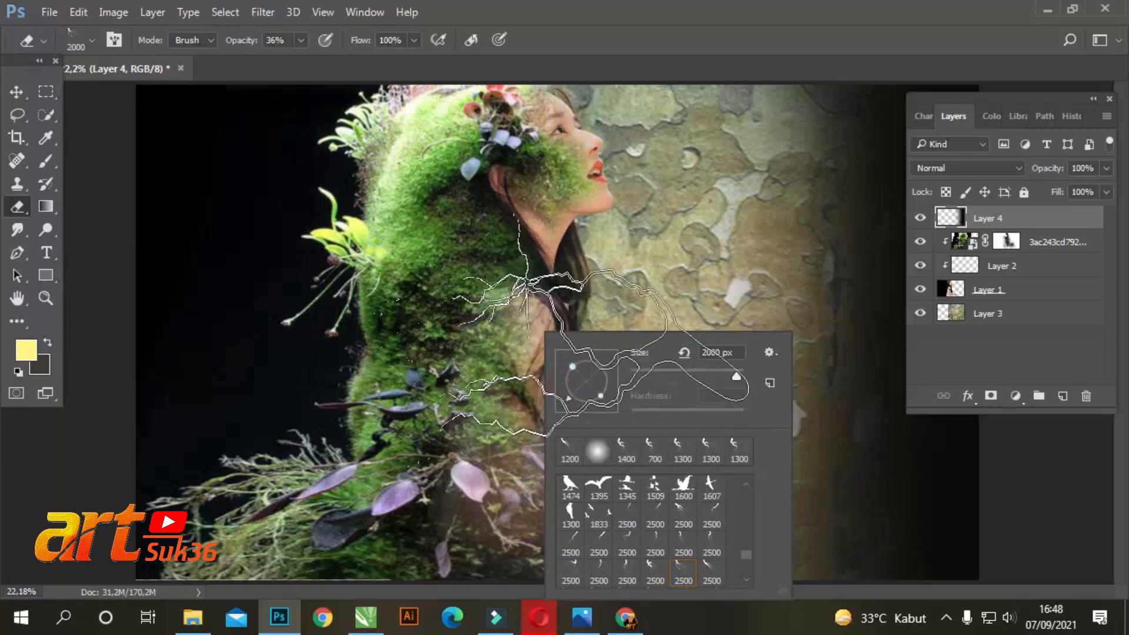
{"action": "left_click", "coordinate": [661, 31]}
Try stamping the lightning tip over the lower plants on Layer 4 with the eraser at 1800 px and 27% opacity
{"action": "key", "text": "bracketleft"}
{"action": "key", "text": "bracketleft"}
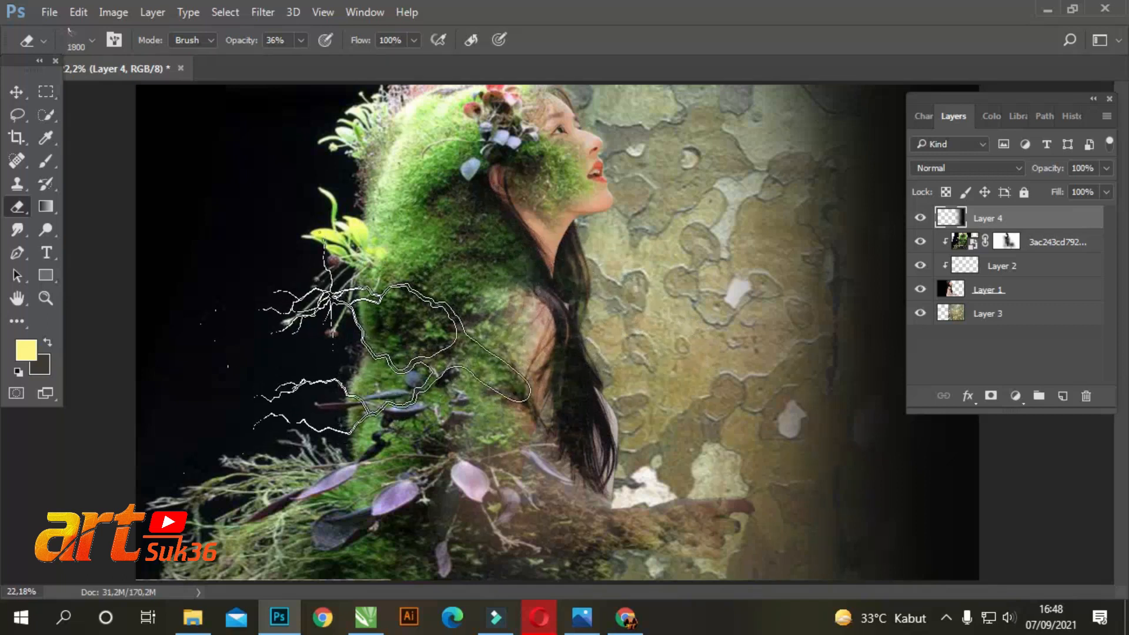
{"action": "left_click", "coordinate": [301, 40]}
{"action": "left_click_drag", "start_coordinate": [299, 59], "coordinate": [293, 61]}
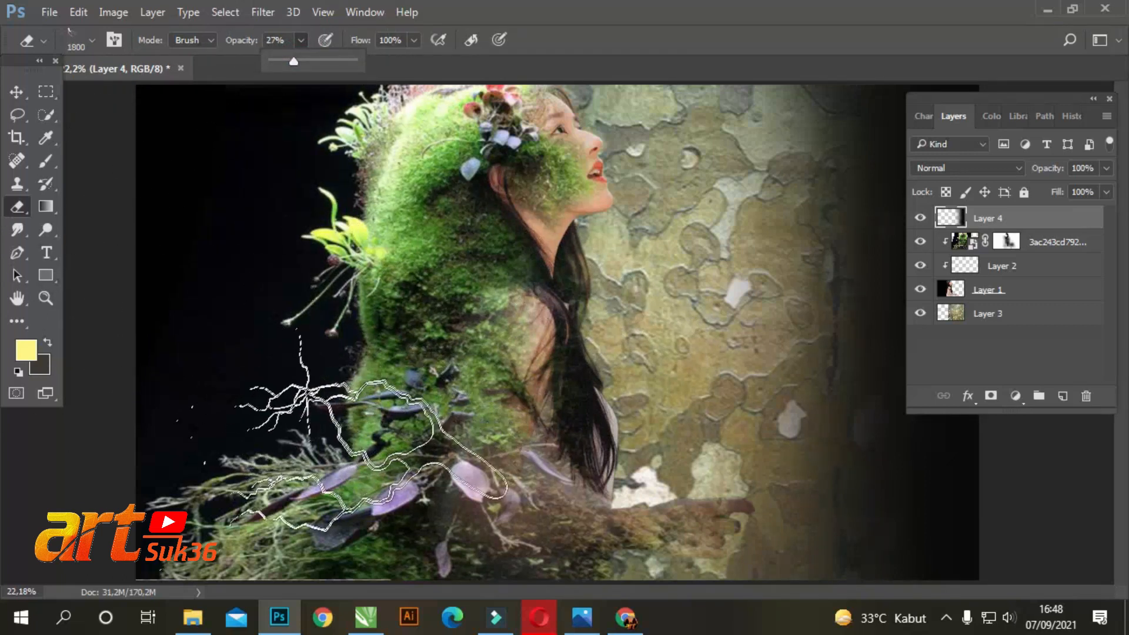
{"action": "left_click", "coordinate": [298, 459]}
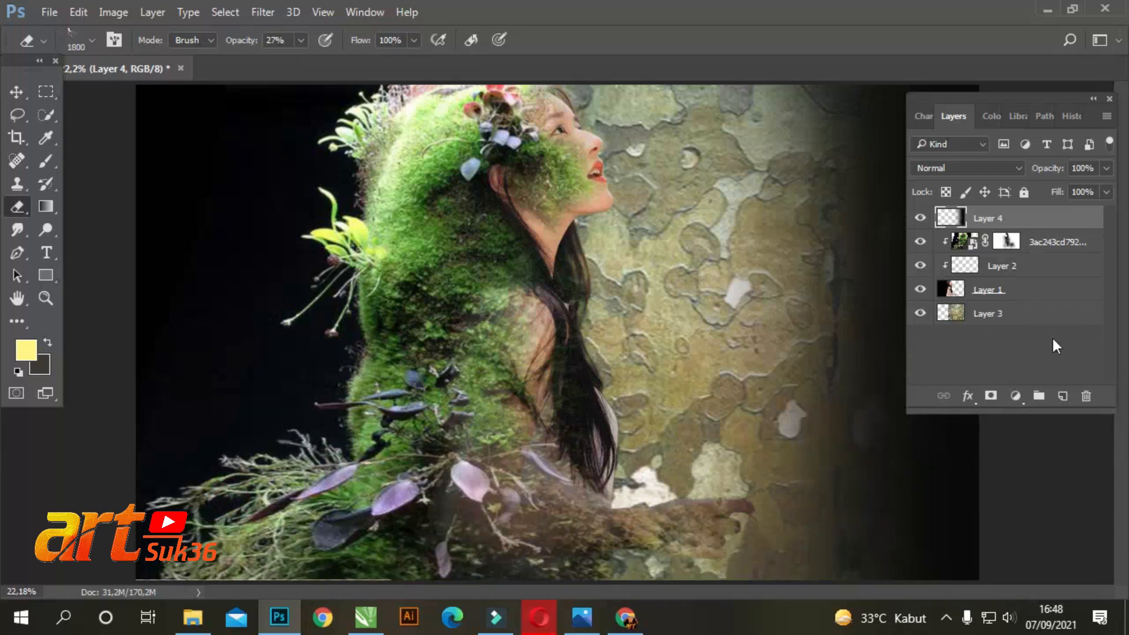
Add a new layer and stamp a pale yellow lightning shape over the lower plants with a 1400 px brush at 61% opacity
{"action": "left_click", "coordinate": [1065, 396]}
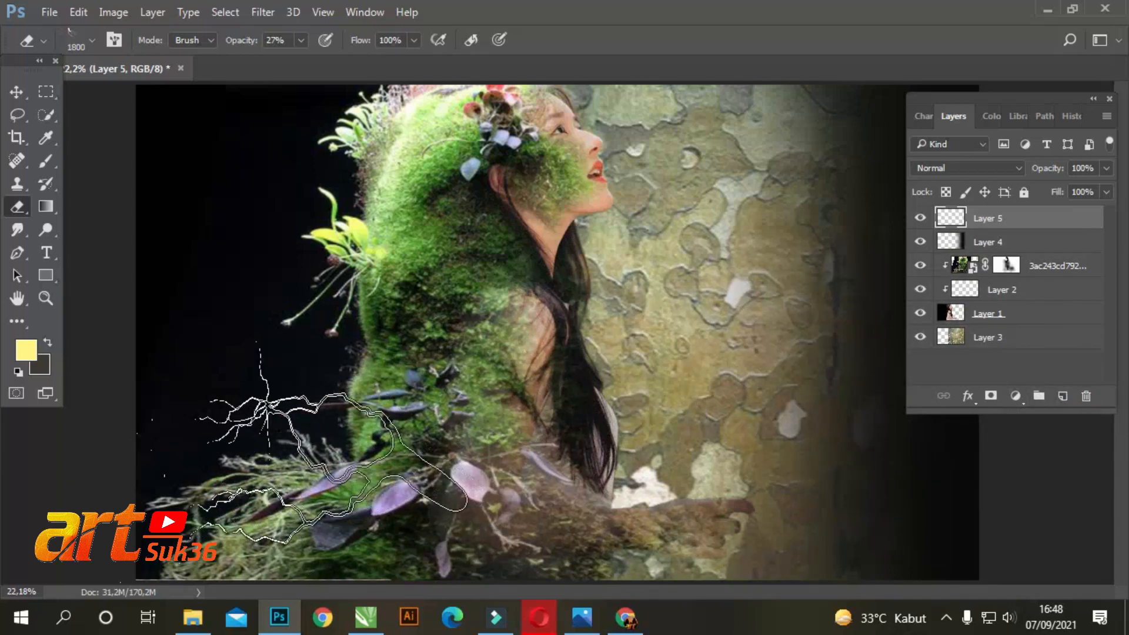
{"action": "left_click", "coordinate": [46, 160]}
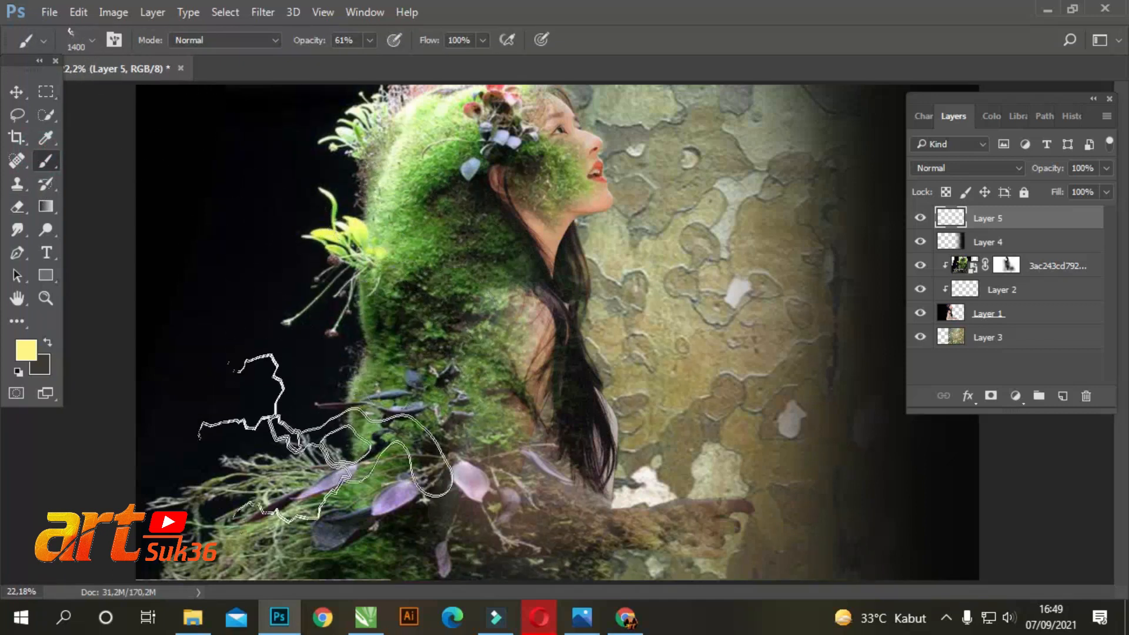
{"action": "left_click", "coordinate": [298, 470]}
Rotate the lightning brush tip counterclockwise, try a stamp beside the yellow leaves and undo that stamp
{"action": "right_click", "coordinate": [406, 327]}
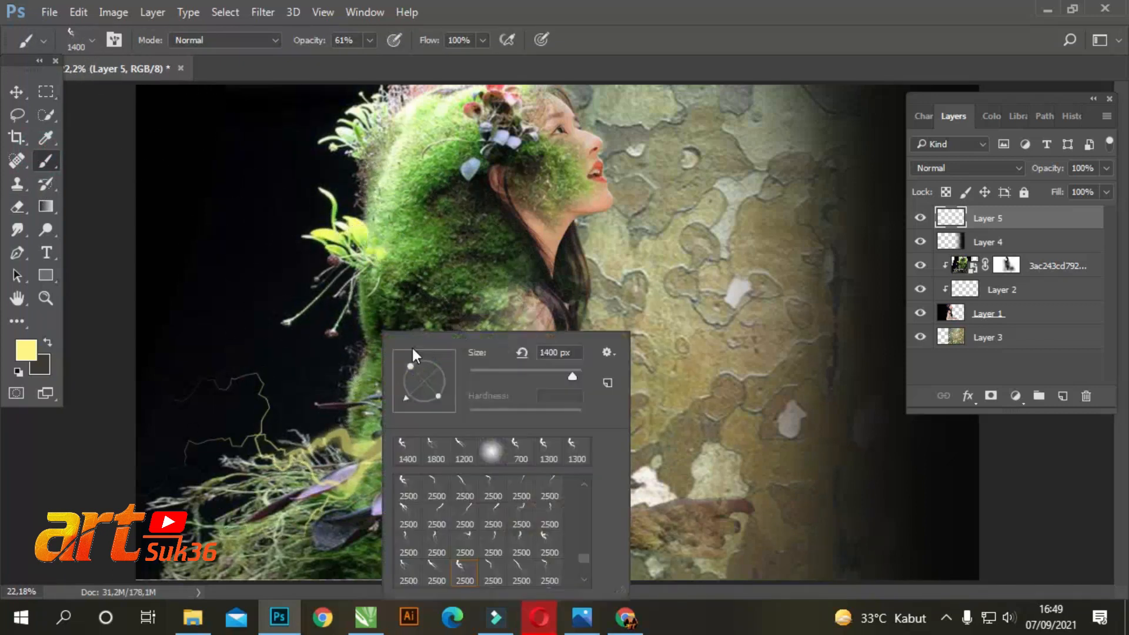
{"action": "left_click_drag", "start_coordinate": [406, 397], "coordinate": [418, 406]}
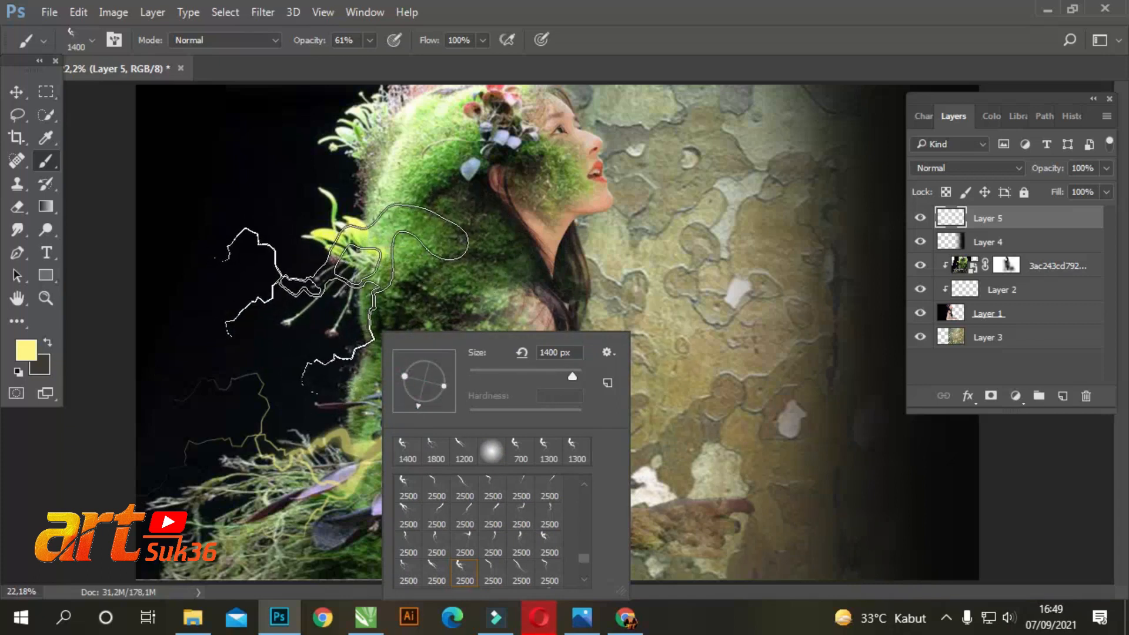
{"action": "left_click", "coordinate": [321, 309]}
{"action": "key", "text": "ctrl+z"}
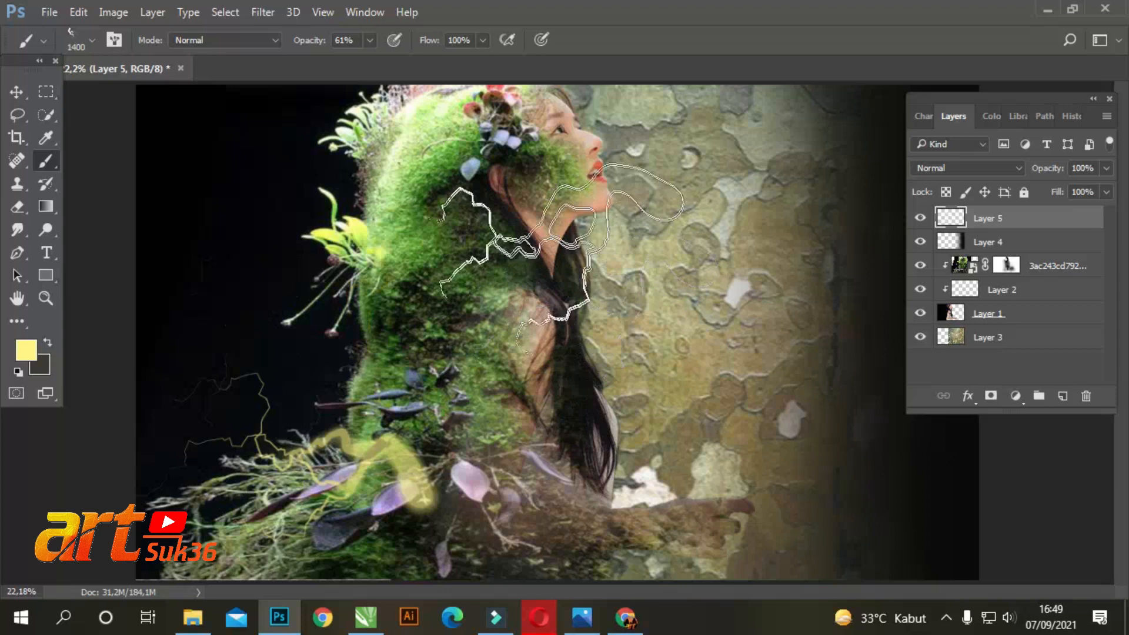
Set the lightning brush to 900 px and stamp it in pale yellow beside the yellow leaves on Layer 5
{"action": "right_click", "coordinate": [555, 287]}
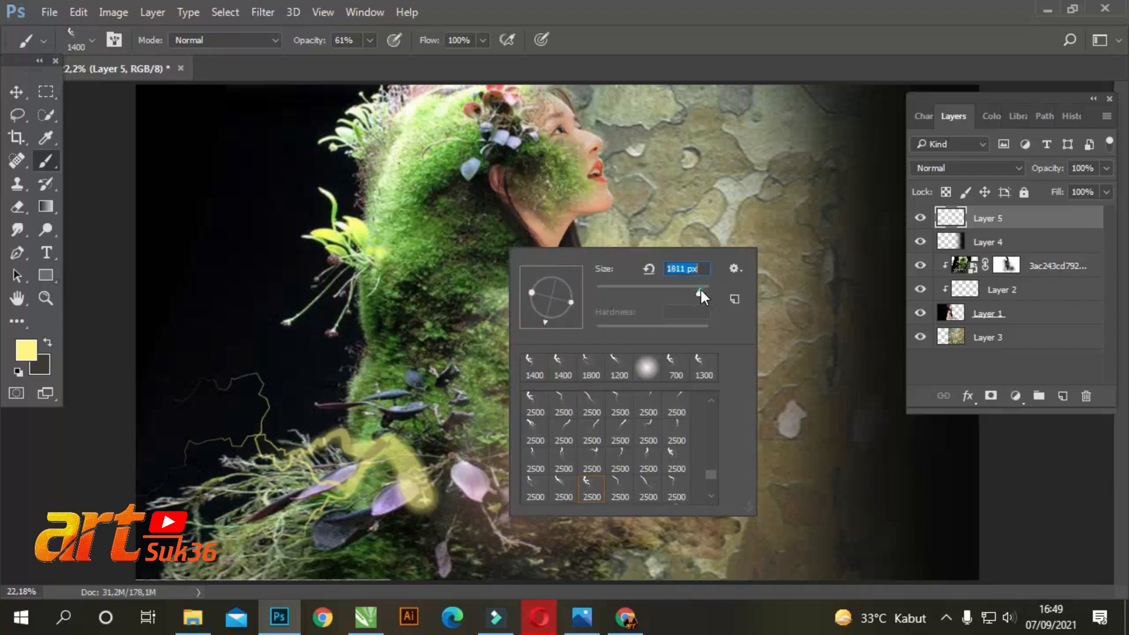
{"action": "left_click", "coordinate": [686, 27]}
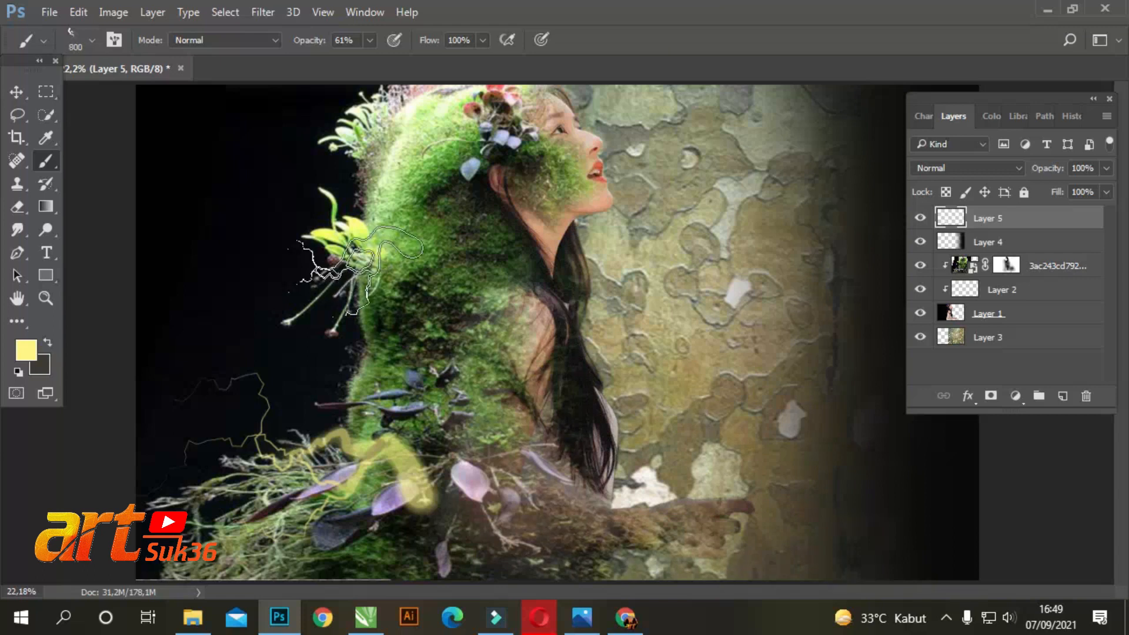
{"action": "key", "text": "bracketright"}
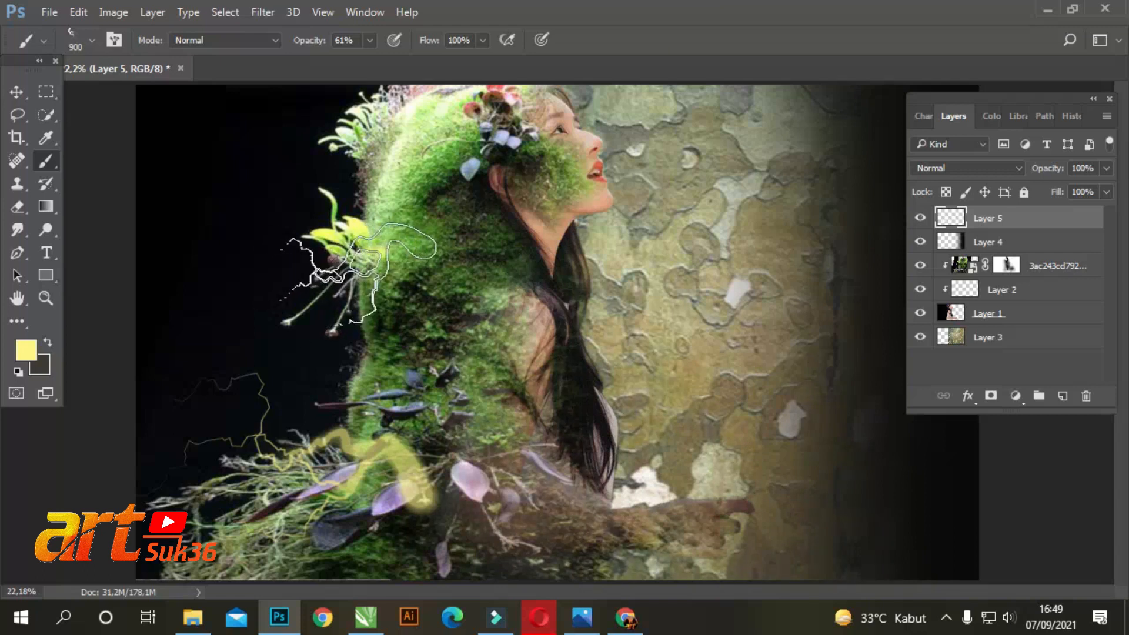
{"action": "left_click", "coordinate": [359, 274]}
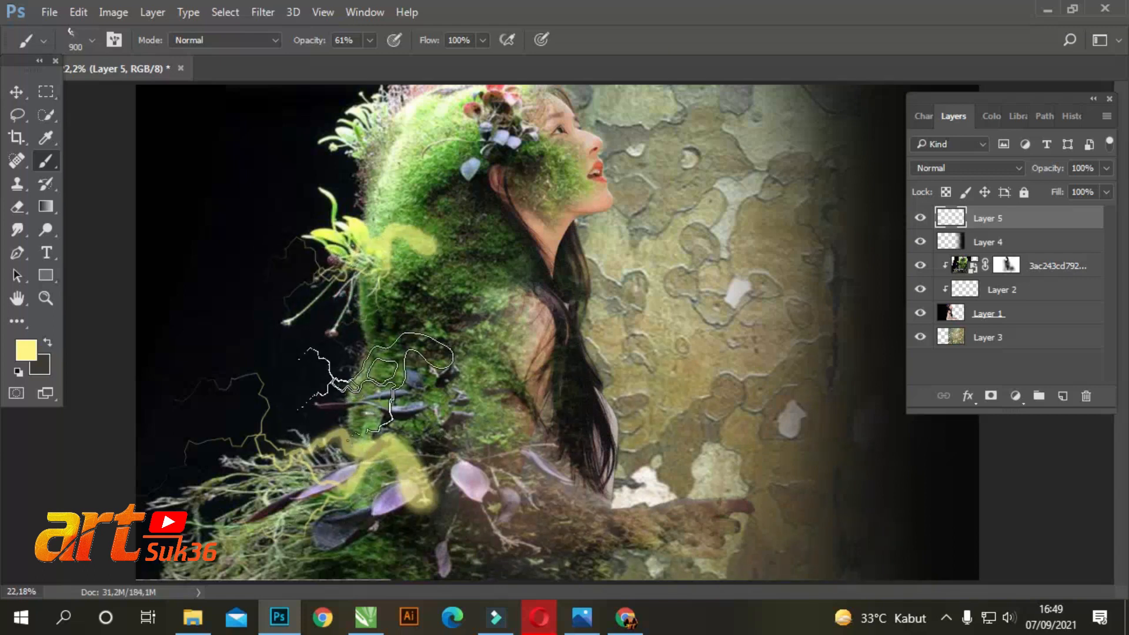
Stamp more pale yellow lightning shapes at 900 px over the dark leaves, the upper moss edge and the lower grasses
{"action": "left_click", "coordinate": [377, 383]}
{"action": "left_click", "coordinate": [365, 171]}
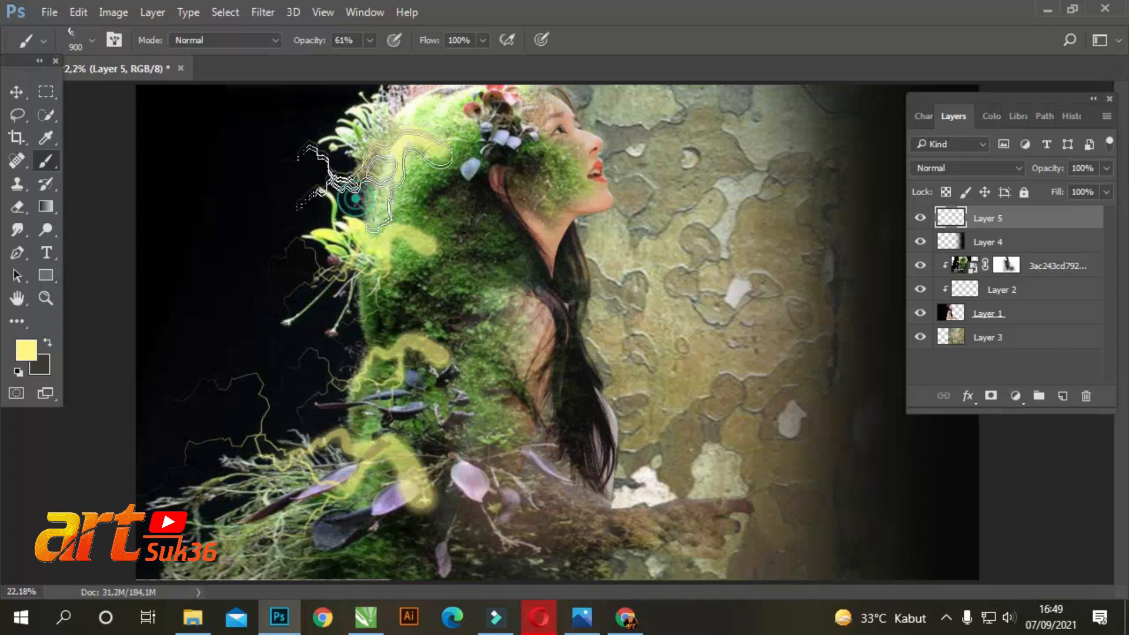
{"action": "left_click", "coordinate": [346, 441]}
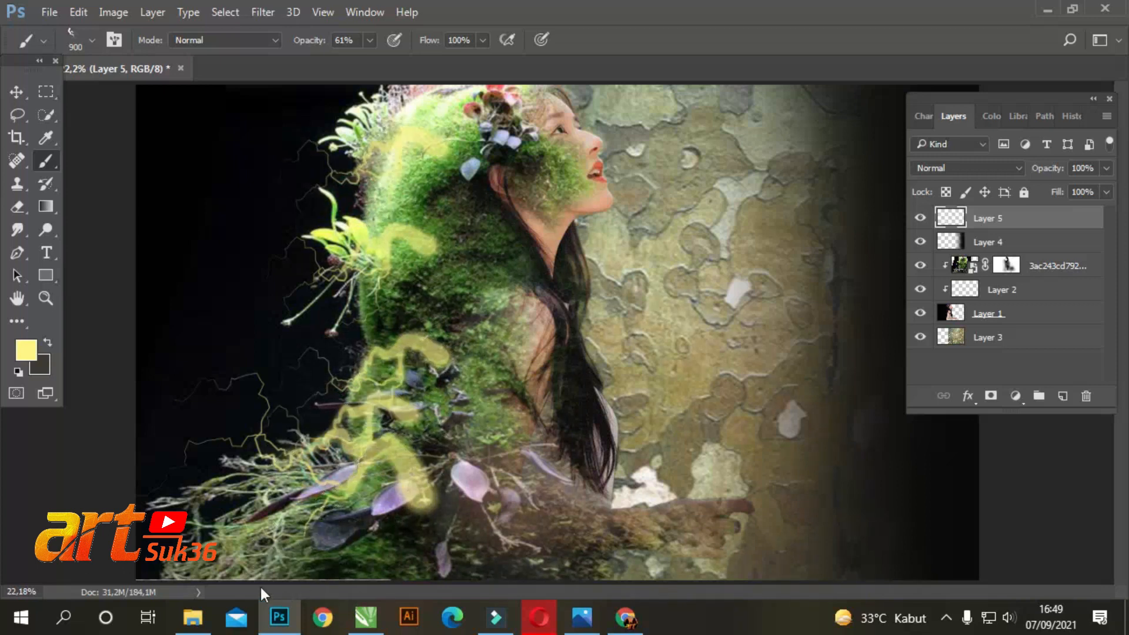
{"action": "left_click", "coordinate": [253, 500]}
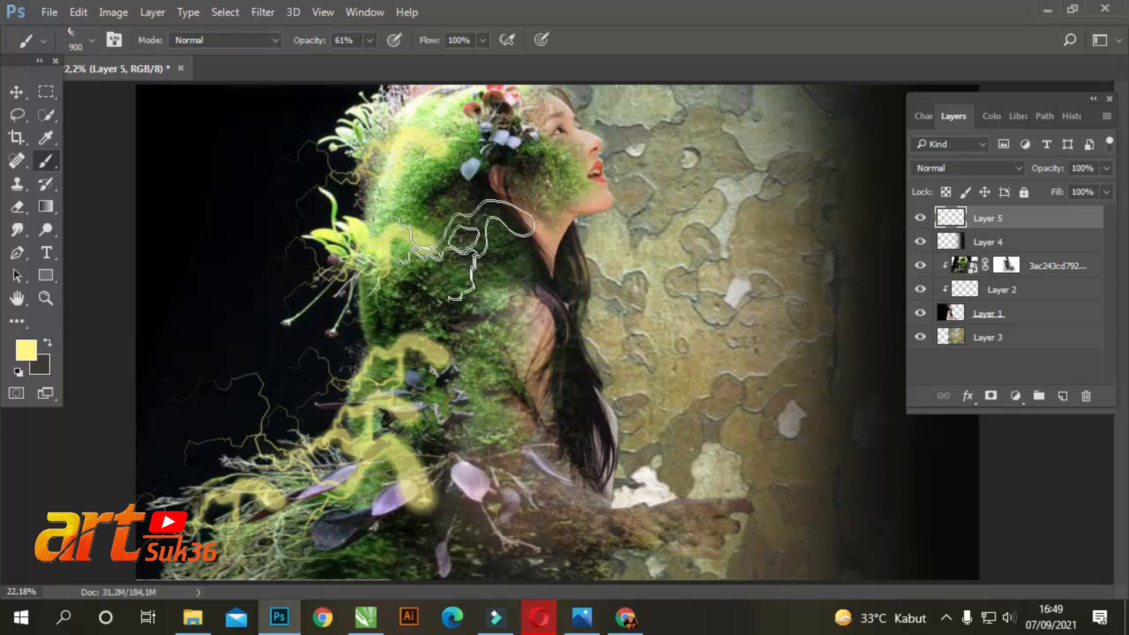
{"action": "left_click", "coordinate": [394, 353]}
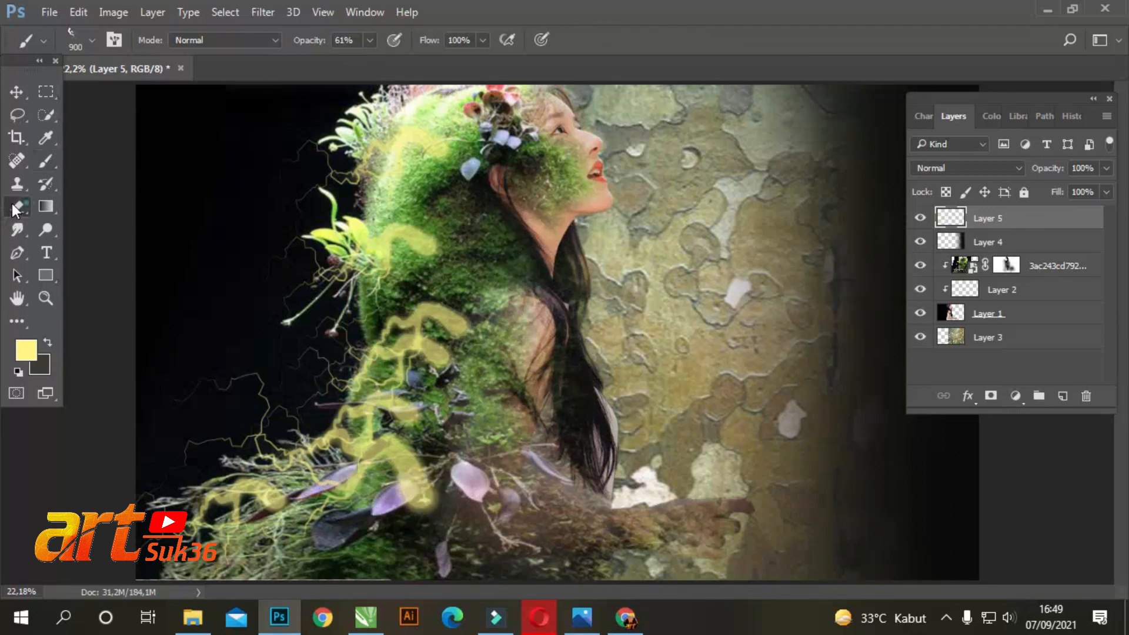
Erase the yellow stamps lying over the moss and plants on Layer 5 with a 700 px soft eraser at 27% opacity
{"action": "left_click", "coordinate": [16, 208]}
{"action": "left_click", "coordinate": [93, 40]}
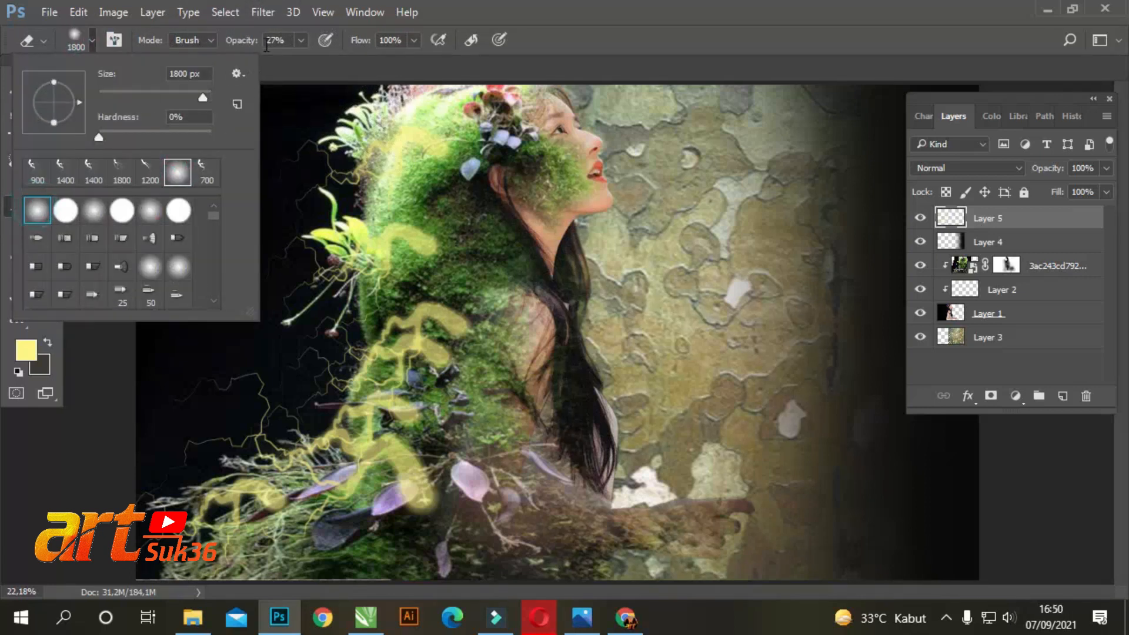
{"action": "left_click", "coordinate": [579, 23]}
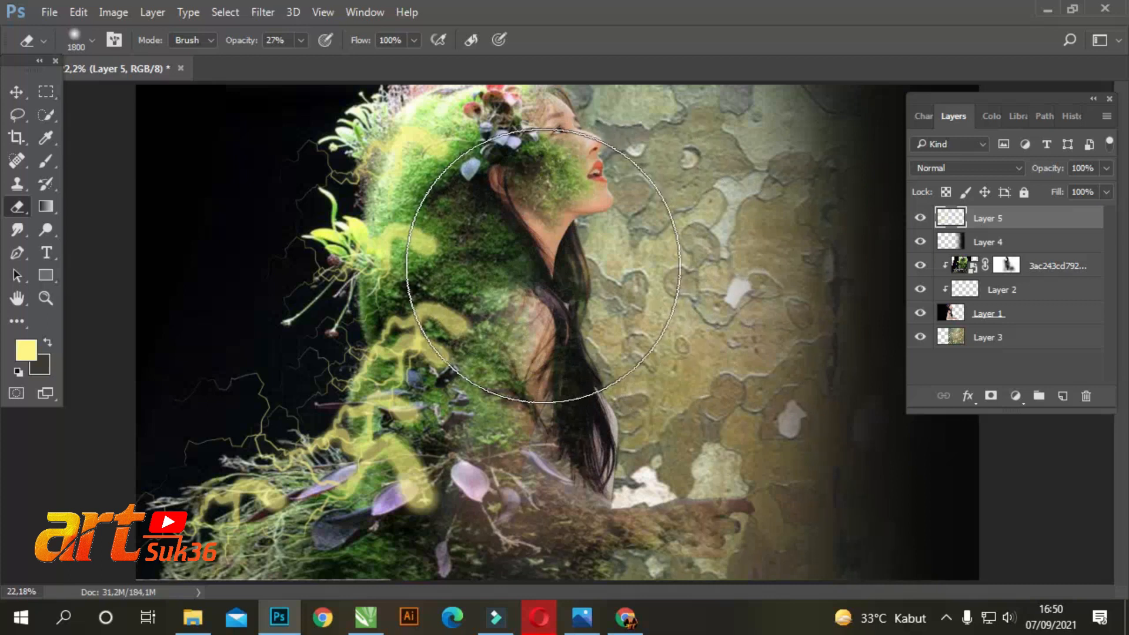
{"action": "key", "text": "["}
{"action": "key", "text": "["}
{"action": "key", "text": "["}
{"action": "key", "text": "["}
{"action": "key", "text": "["}
{"action": "key", "text": "["}
{"action": "key", "text": "["}
{"action": "key", "text": "["}
{"action": "key", "text": "["}
{"action": "key", "text": "["}
{"action": "key", "text": "["}
{"action": "mouse_move", "coordinate": [400, 167]}
{"action": "left_mouse_down"}
{"action": "mouse_move", "coordinate": [393, 217]}
{"action": "mouse_move", "coordinate": [418, 469]}
{"action": "mouse_move", "coordinate": [403, 492]}
{"action": "mouse_move", "coordinate": [361, 450]}
{"action": "mouse_move", "coordinate": [323, 503]}
{"action": "mouse_move", "coordinate": [250, 510]}
{"action": "mouse_move", "coordinate": [238, 548]}
{"action": "mouse_move", "coordinate": [327, 498]}
{"action": "left_mouse_up"}
{"action": "left_click_drag", "start_coordinate": [424, 385], "coordinate": [406, 257]}
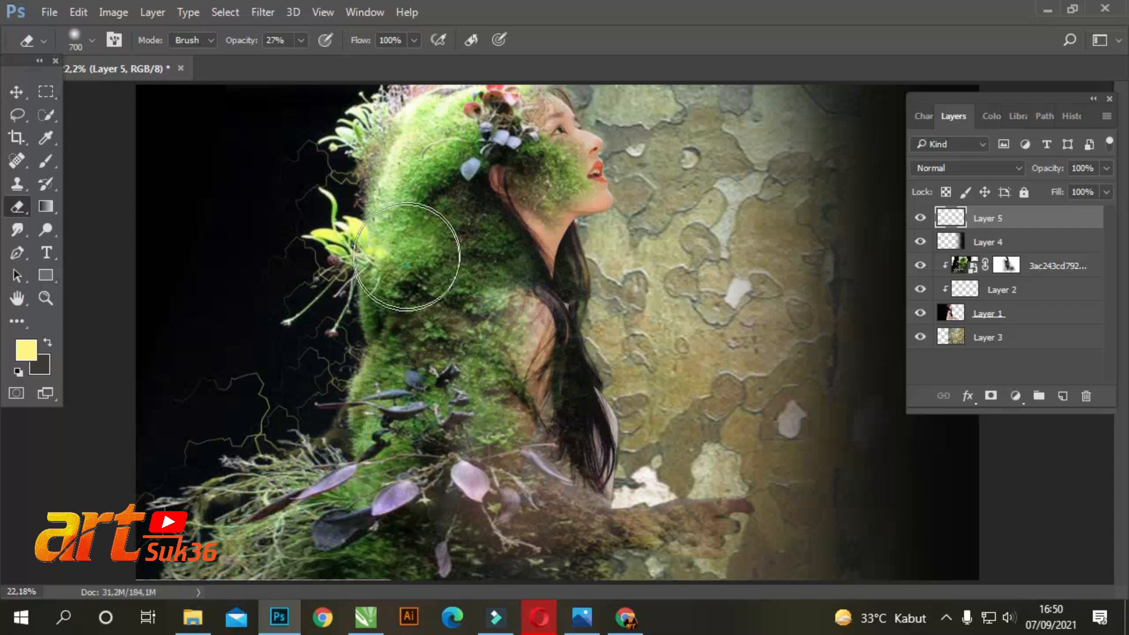
Soften the lightning strands around the yellow leaves' roots, along the moss edge and over the lower grasses with the 700 px eraser
{"action": "scroll", "coordinate": [298, 132], "scroll_direction": "up", "scroll_amount": 6}
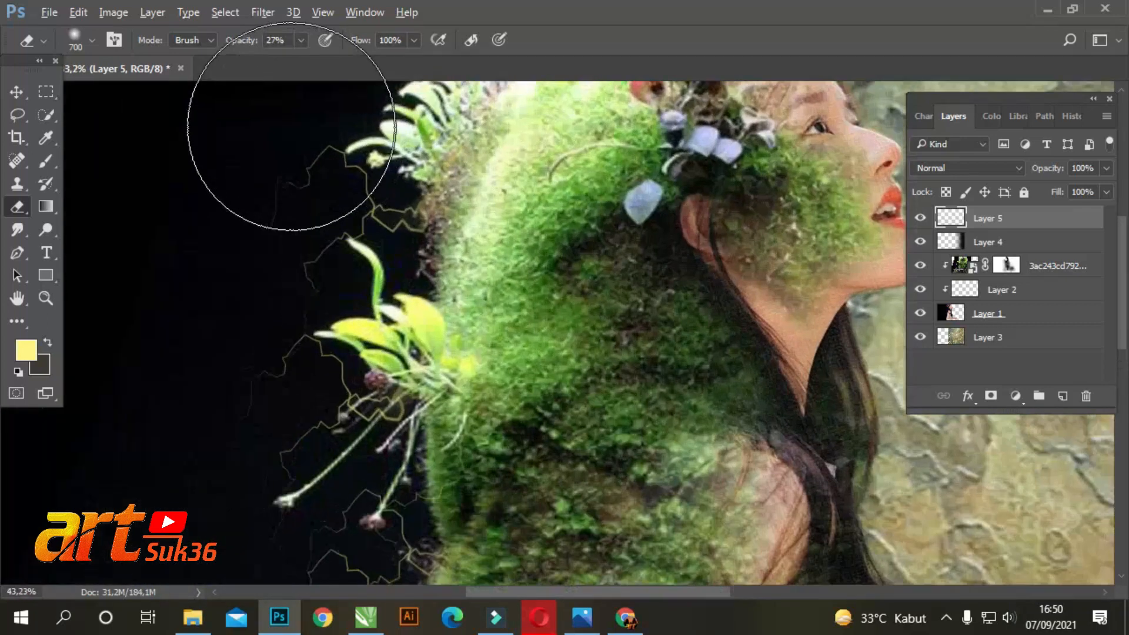
{"action": "scroll", "coordinate": [643, 265], "scroll_direction": "down", "scroll_amount": 5}
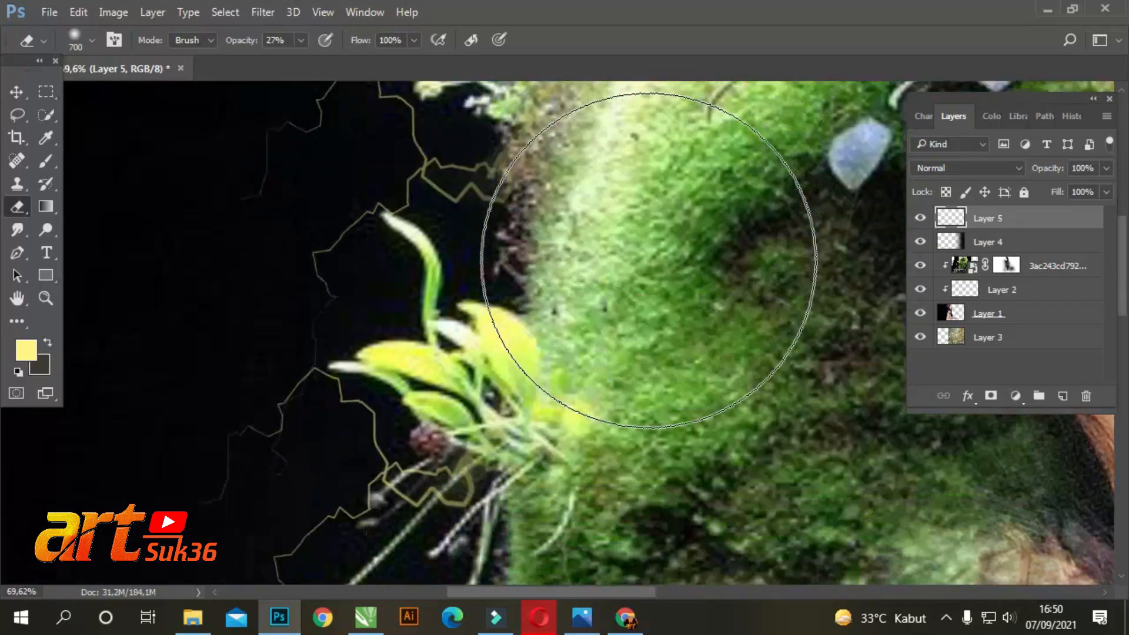
{"action": "scroll", "coordinate": [413, 326], "scroll_direction": "down", "scroll_amount": 6}
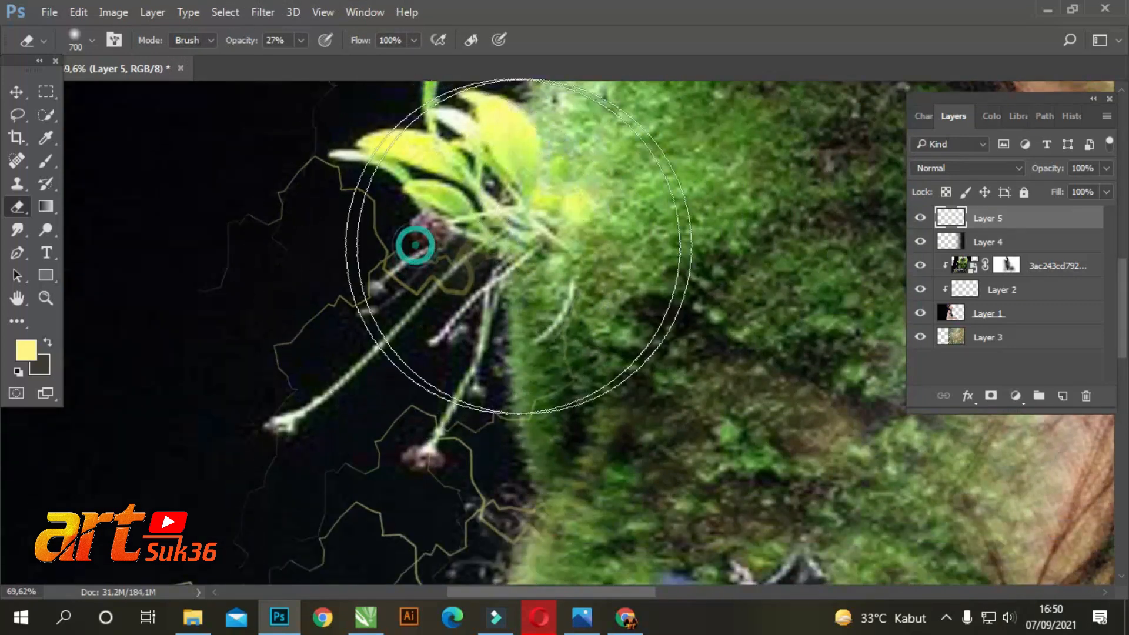
{"action": "scroll", "coordinate": [450, 333], "scroll_direction": "down", "scroll_amount": 5}
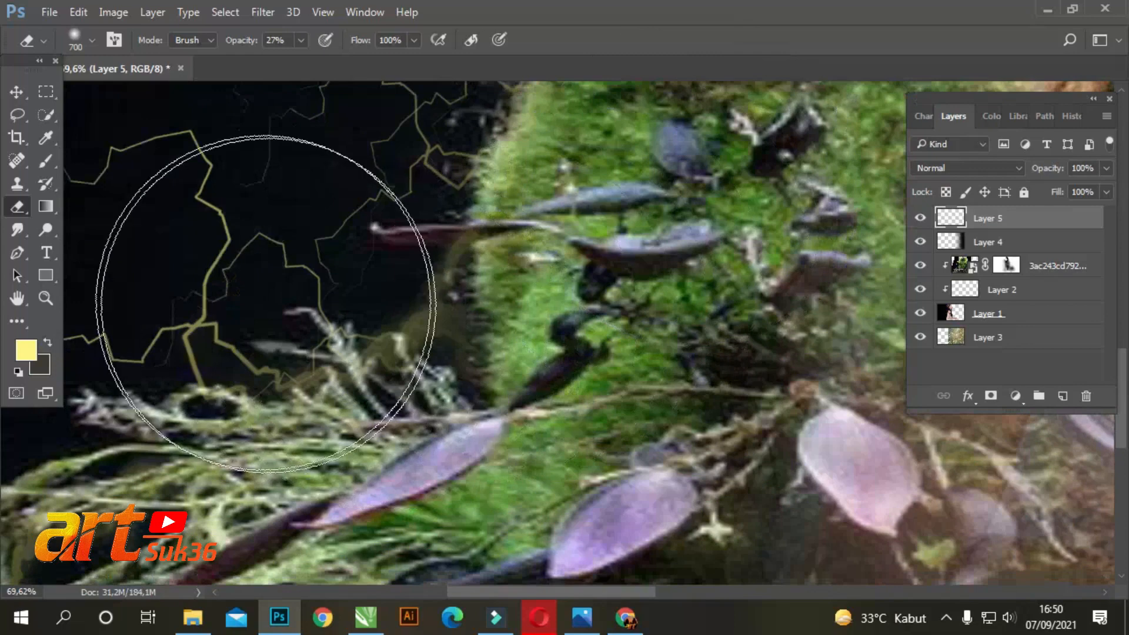
{"action": "scroll", "coordinate": [747, 253], "scroll_direction": "down", "scroll_amount": 3}
{"action": "scroll", "coordinate": [747, 253], "scroll_direction": "down", "scroll_amount": 4}
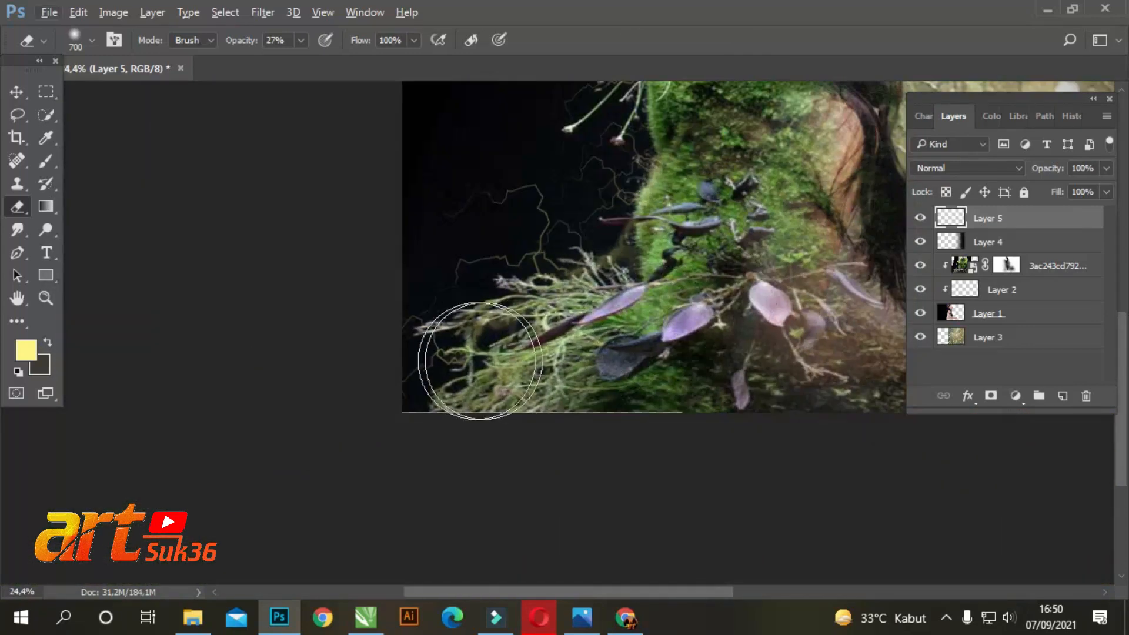
{"action": "scroll", "coordinate": [684, 293], "scroll_direction": "up", "scroll_amount": 4}
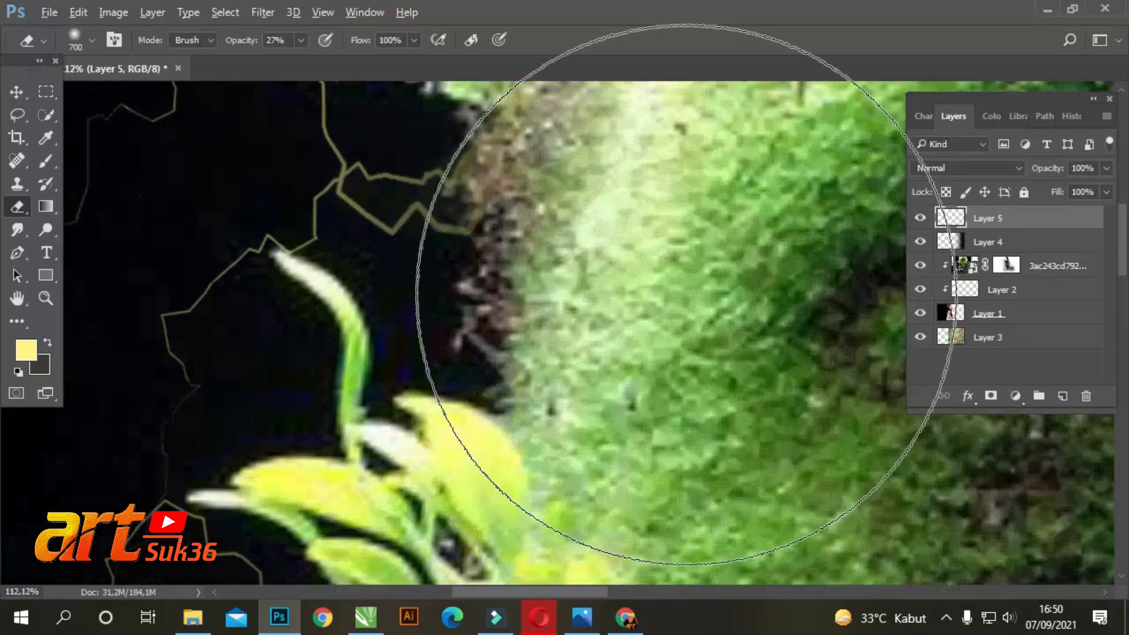
{"action": "scroll", "coordinate": [694, 278], "scroll_direction": "down", "scroll_amount": 10}
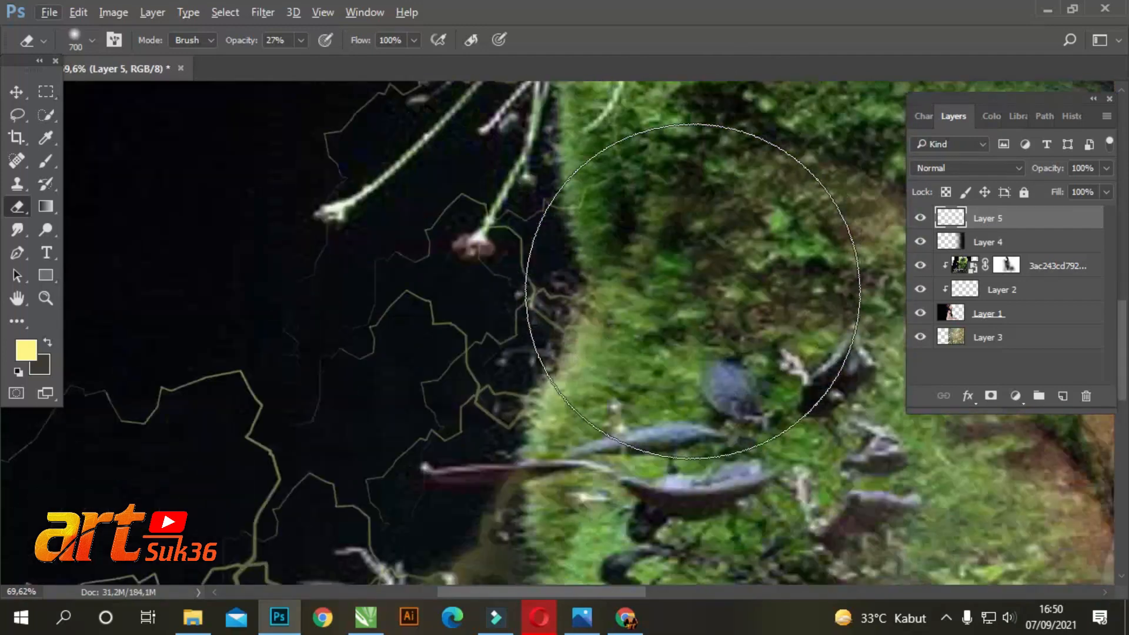
{"action": "scroll", "coordinate": [655, 276], "scroll_direction": "down", "scroll_amount": 6}
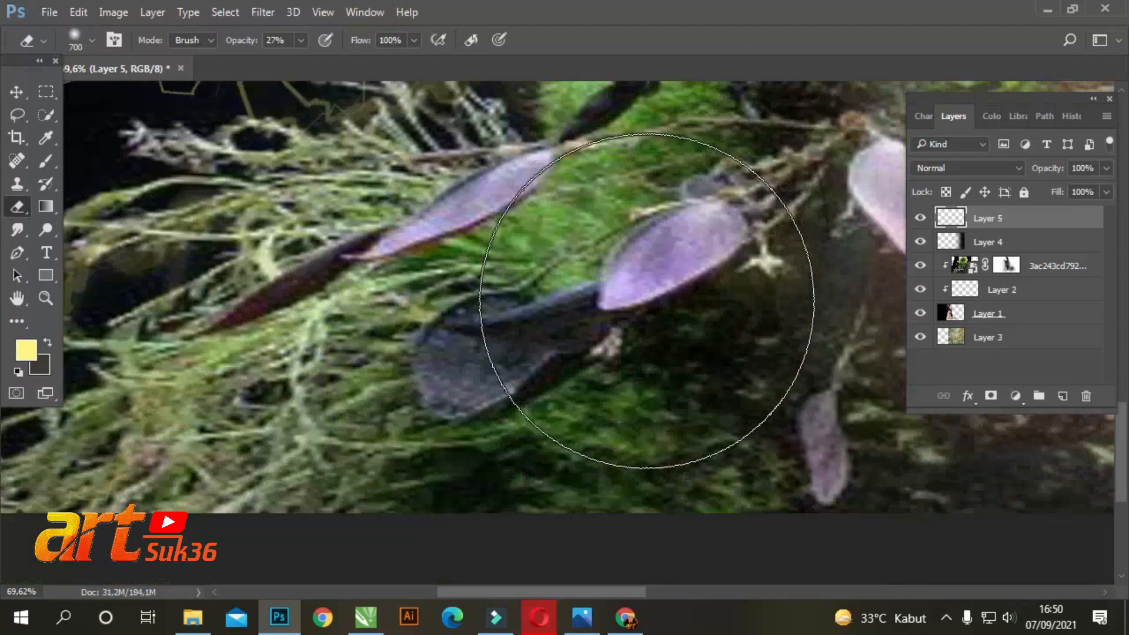
{"action": "scroll", "coordinate": [635, 341], "scroll_direction": "down", "scroll_amount": 3}
{"action": "scroll", "coordinate": [647, 301], "scroll_direction": "down", "scroll_amount": 3}
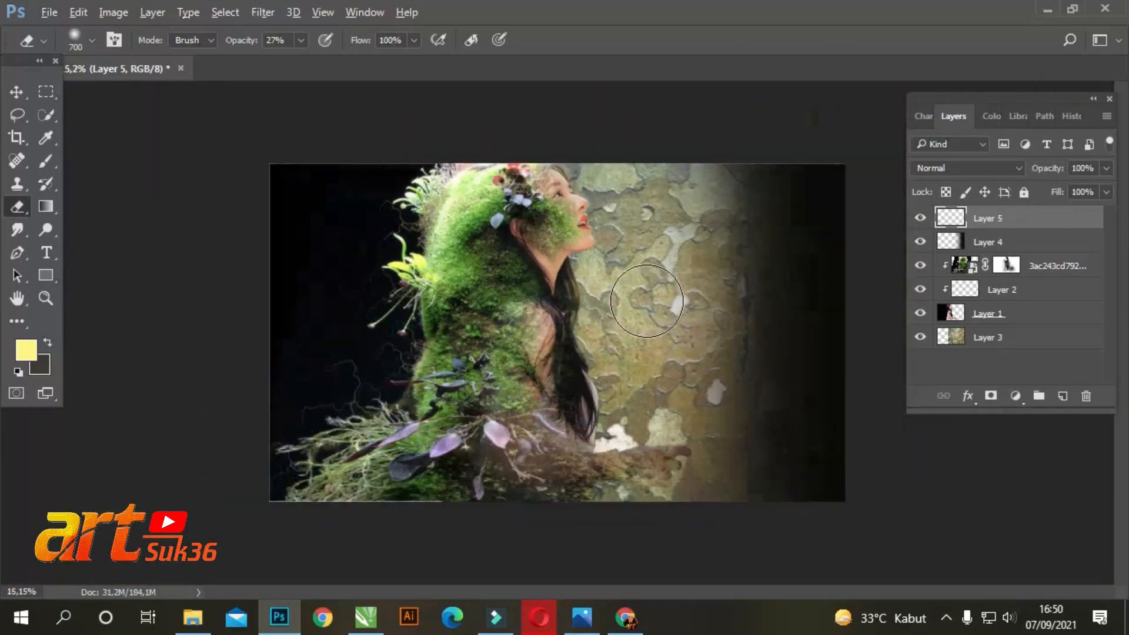
{"action": "scroll", "coordinate": [647, 301], "scroll_direction": "up", "scroll_amount": 2}
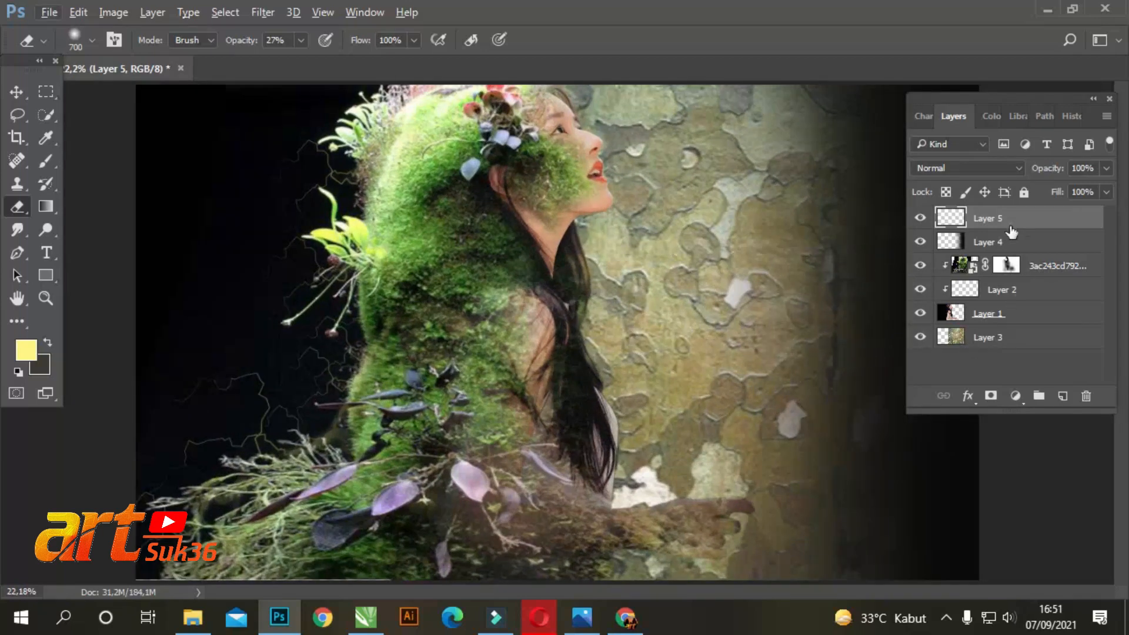
Erase parts of Layer 4's black fade along the bark patches with a 90 px soft eraser at 27% opacity
{"action": "left_click", "coordinate": [1007, 241]}
{"action": "scroll", "coordinate": [765, 276], "scroll_direction": "up", "scroll_amount": 4}
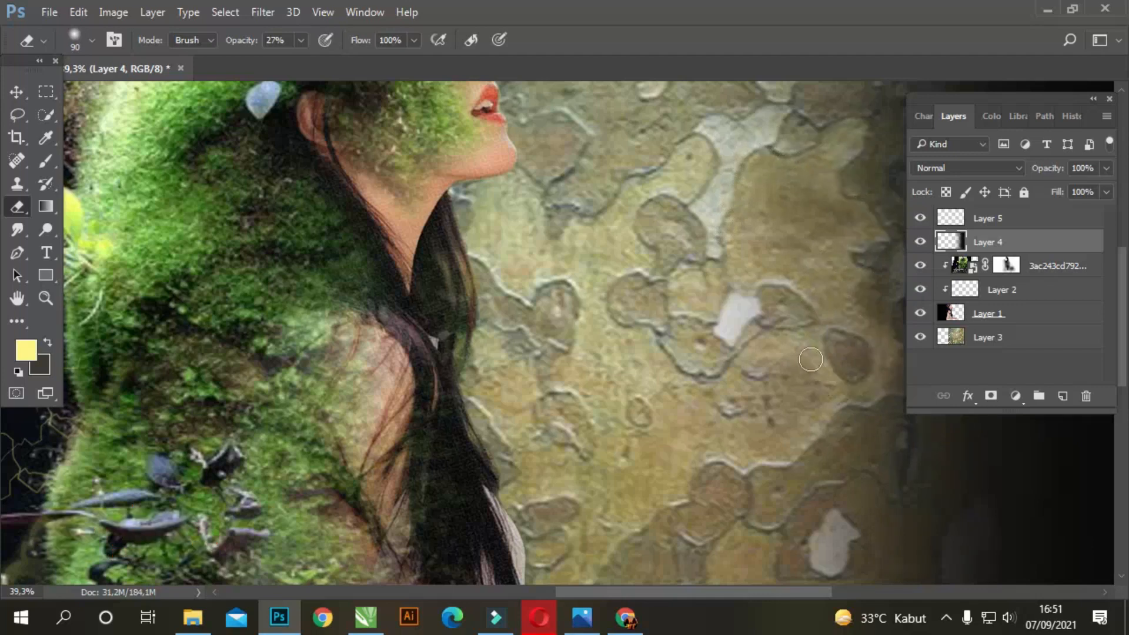
{"action": "scroll", "coordinate": [812, 359], "scroll_direction": "down", "scroll_amount": 5}
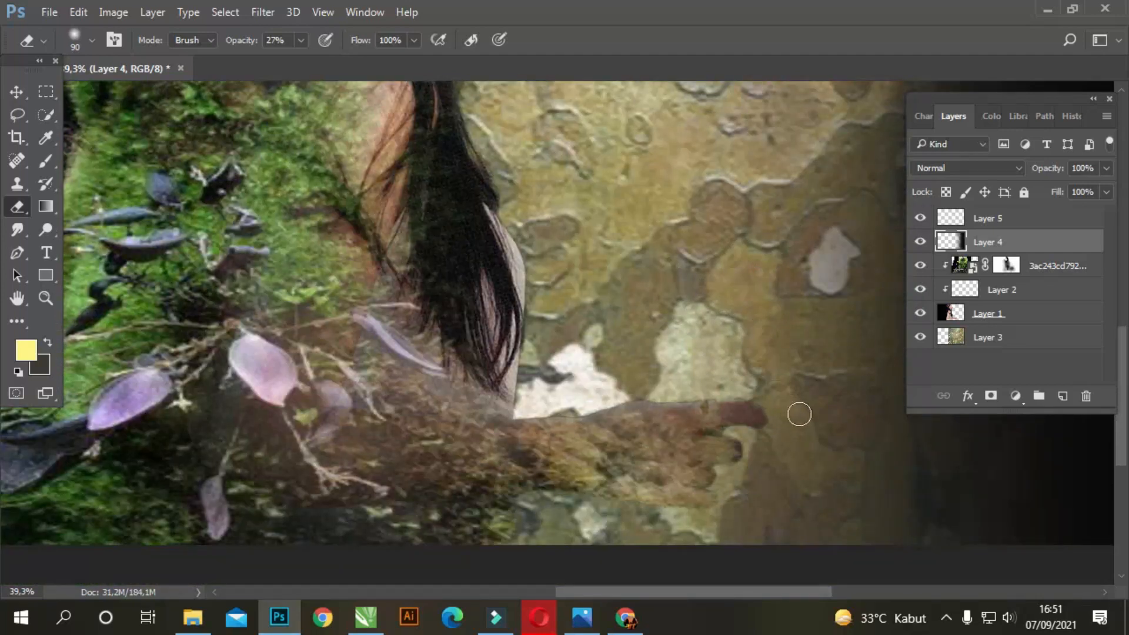
{"action": "scroll", "coordinate": [729, 398], "scroll_direction": "up", "scroll_amount": 1}
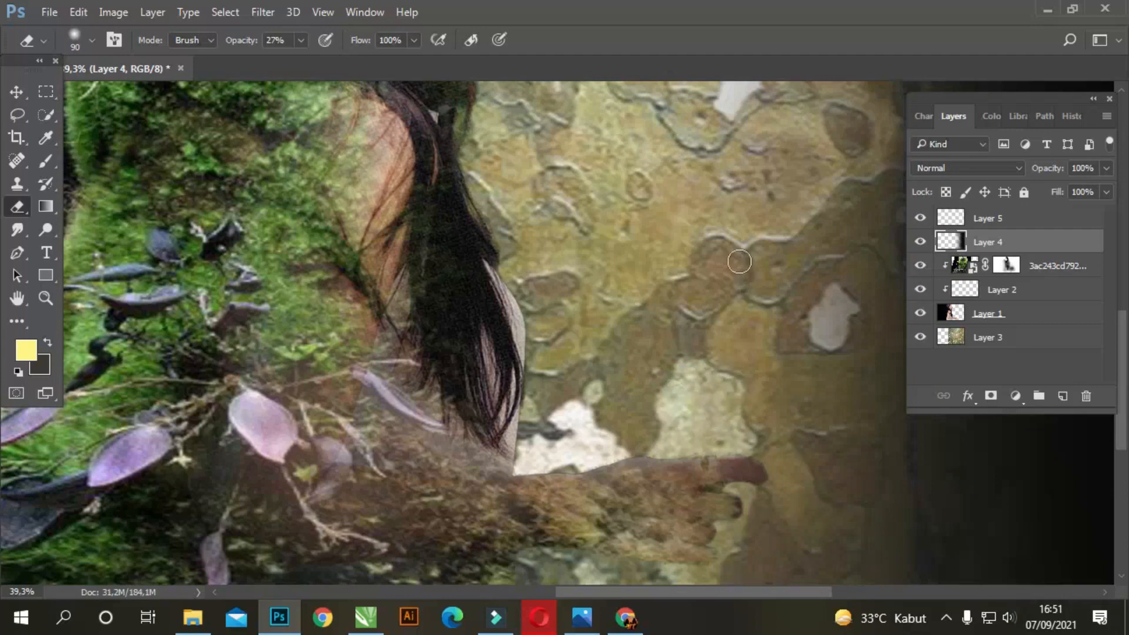
{"action": "scroll", "coordinate": [739, 261], "scroll_direction": "up", "scroll_amount": 2}
{"action": "scroll", "coordinate": [720, 212], "scroll_direction": "up", "scroll_amount": 2}
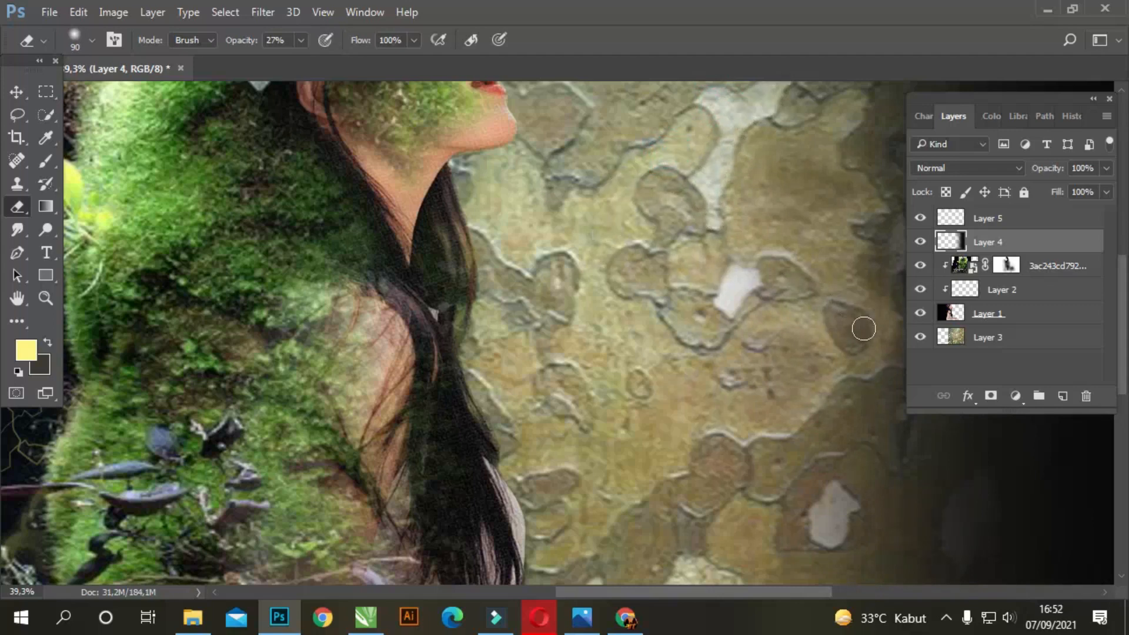
{"action": "scroll", "coordinate": [747, 203], "scroll_direction": "down", "scroll_amount": 6}
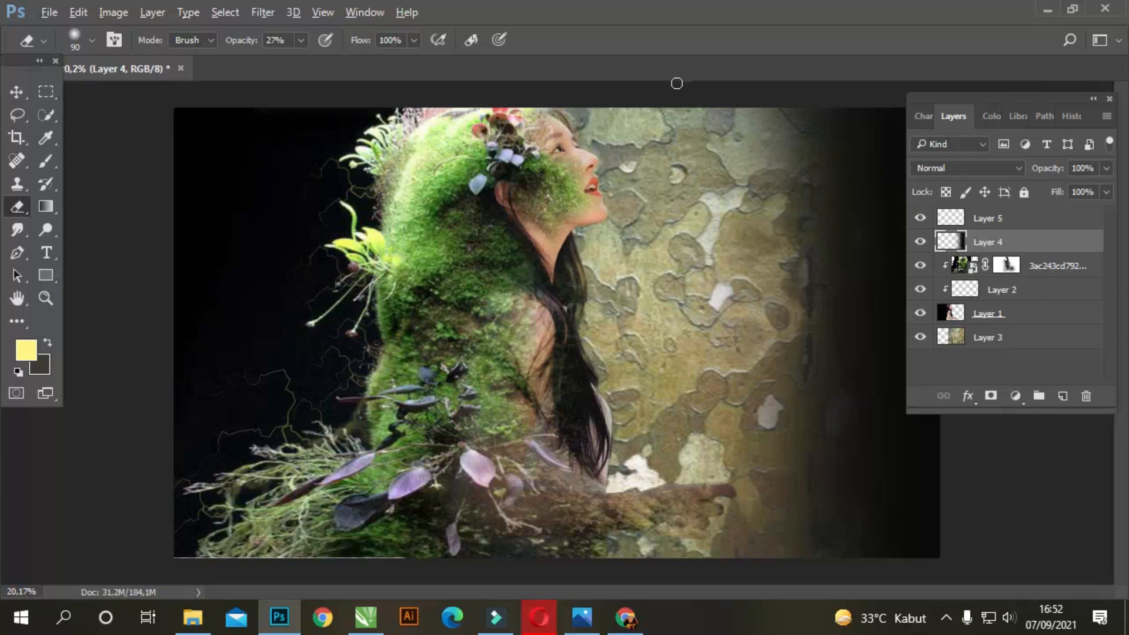
{"action": "scroll", "coordinate": [711, 369], "scroll_direction": "up", "scroll_amount": 2}
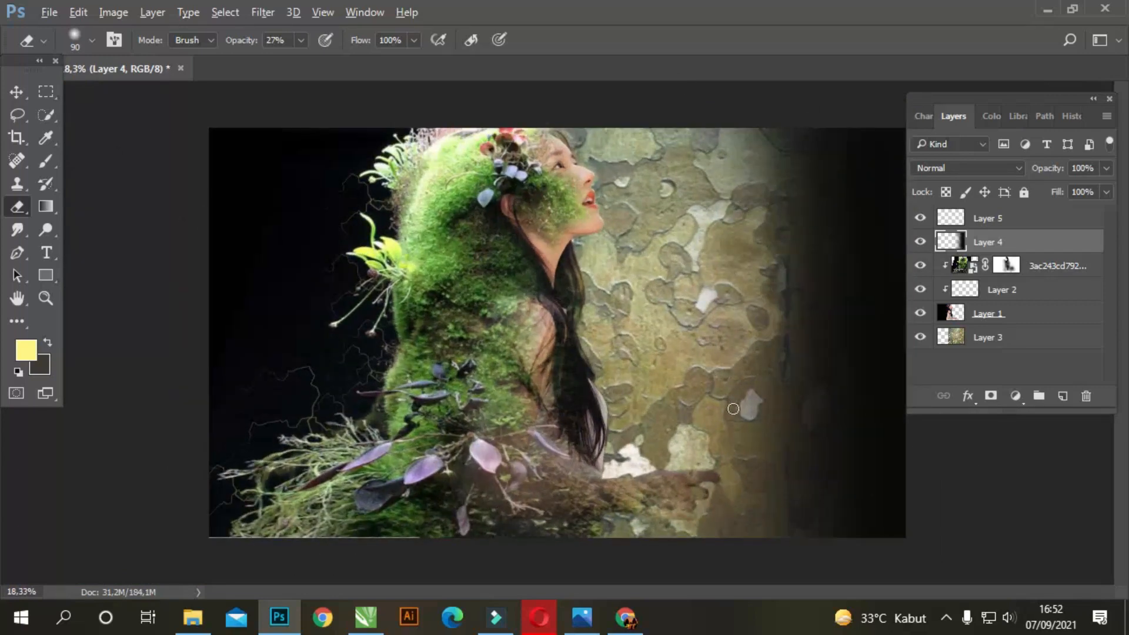